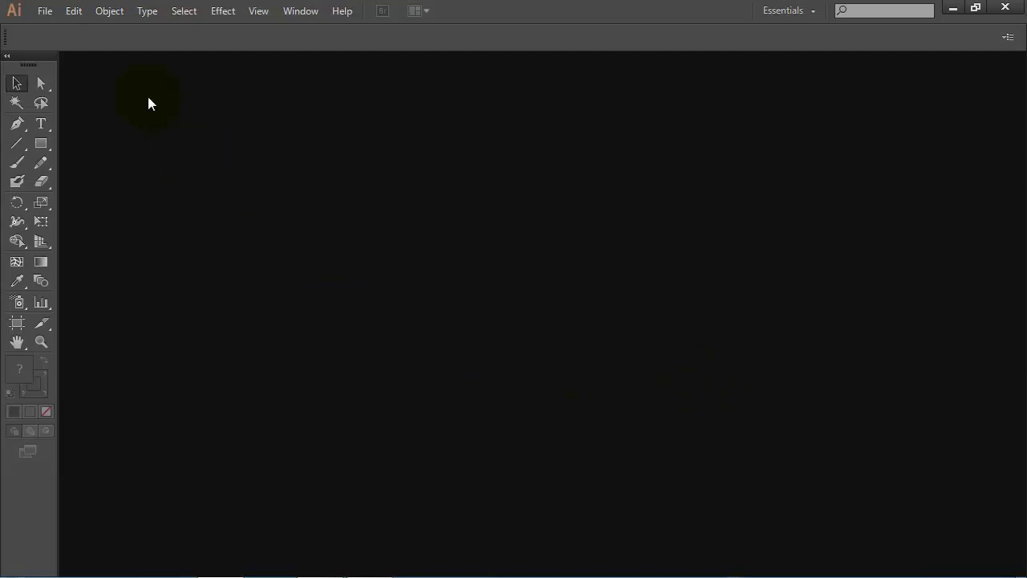
Step: Create a new 'Logo Design' document: A4 (11.69 × 8.27 in), inches, landscape
click(42, 11)
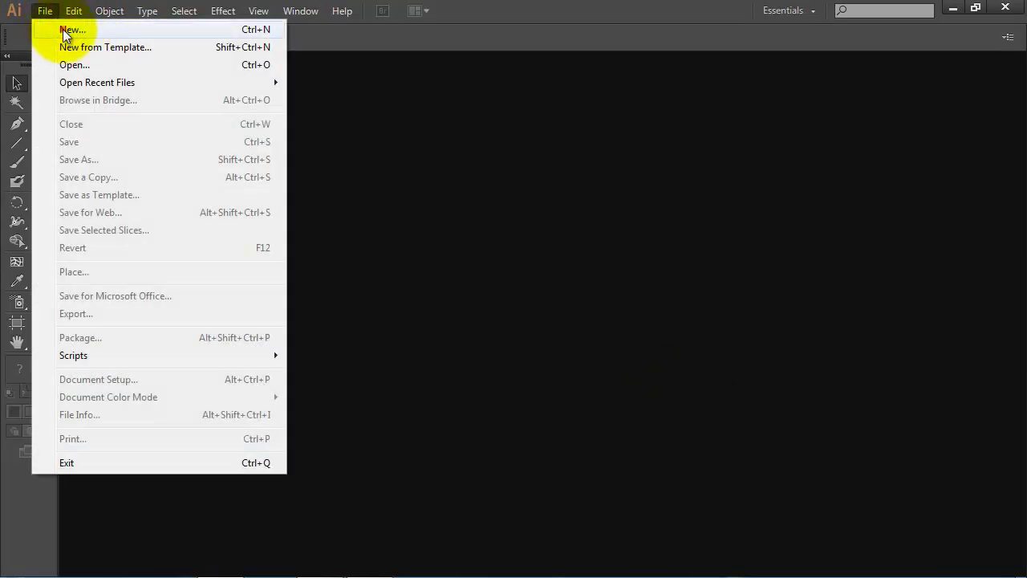
click(64, 32)
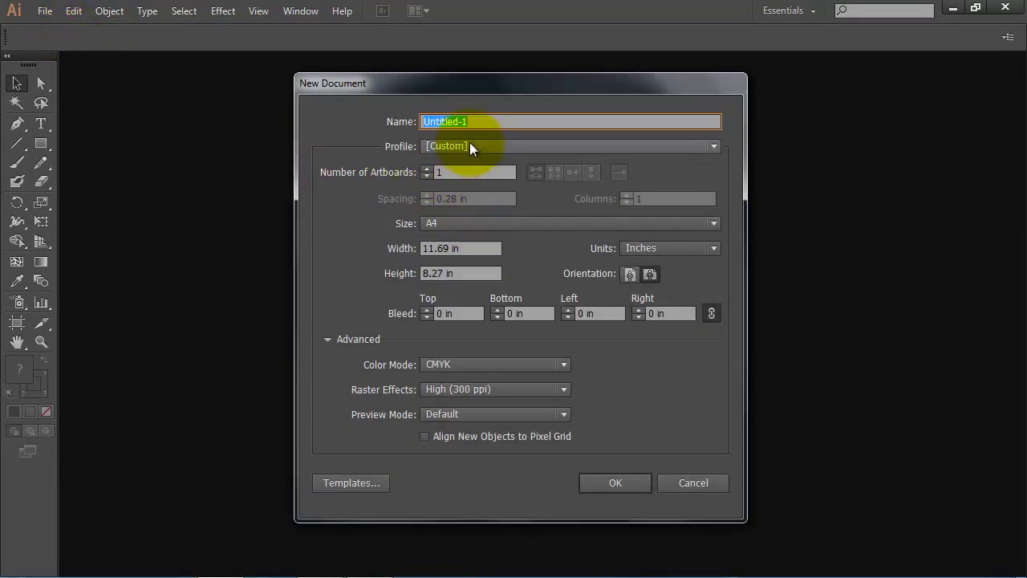
text(Logo )
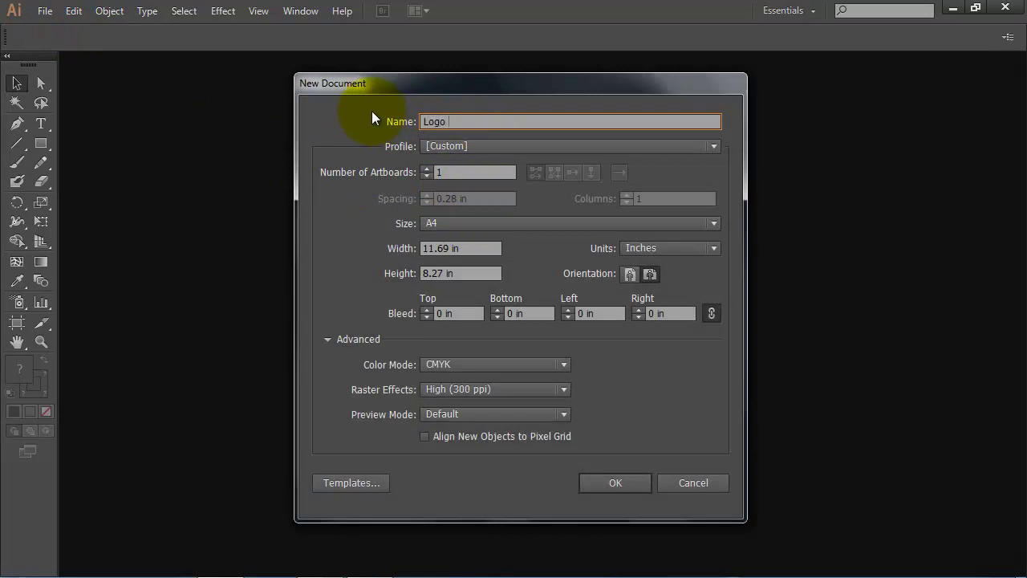
text(Design)
click(473, 224)
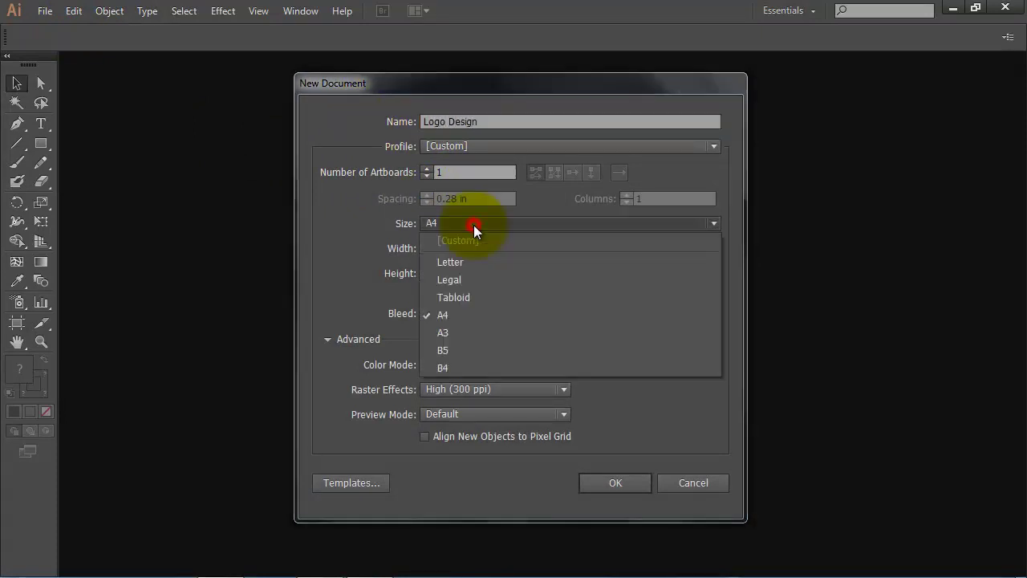
click(442, 315)
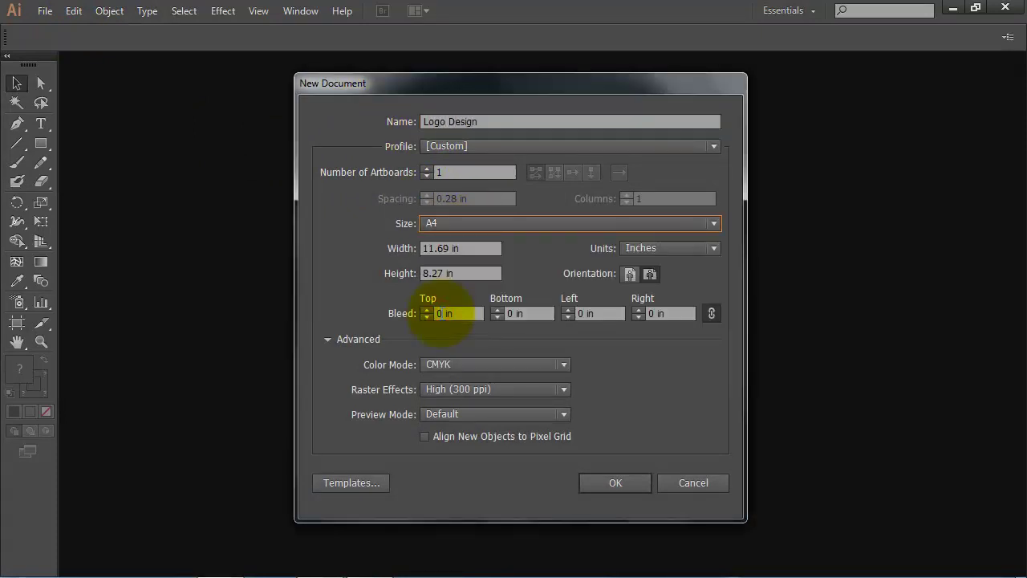
click(711, 248)
click(653, 300)
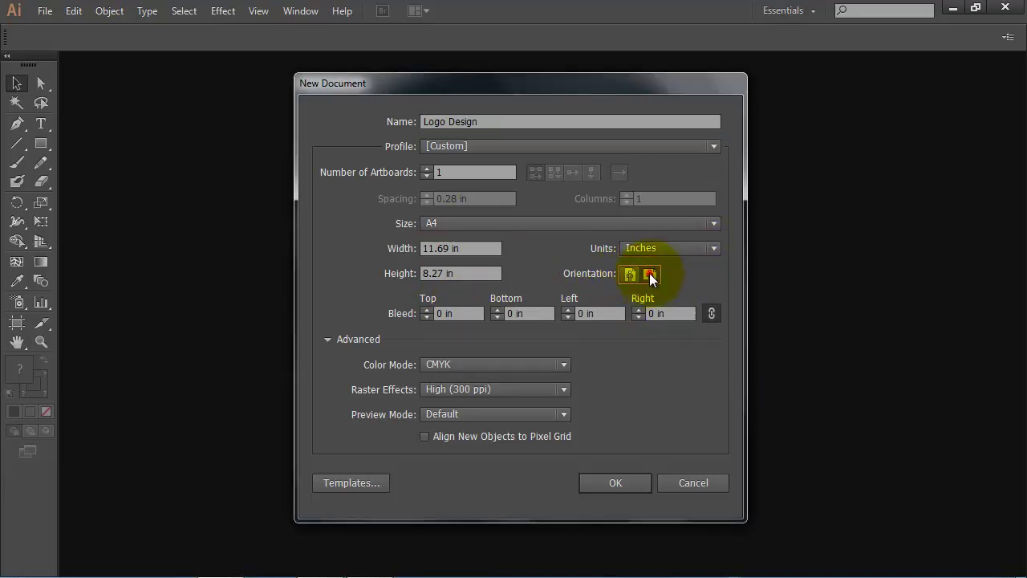
click(650, 274)
click(621, 483)
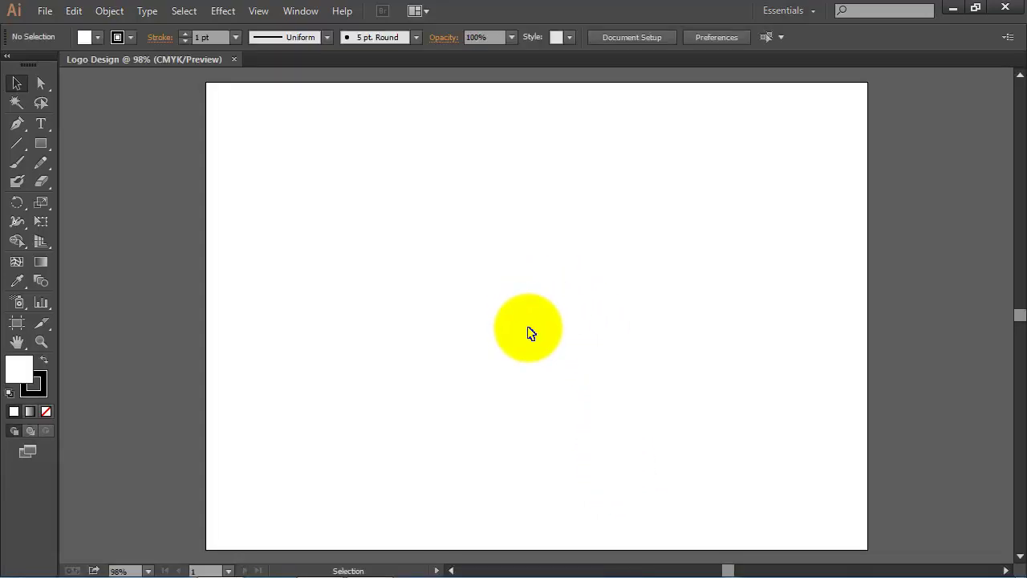
Step: Draw a 5.3 in circle from the page centre and fill it with navy hex 131322
mouse_move(43, 144)
mouse_down()
mouse_move(93, 181)
mouse_move(130, 180)
mouse_up()
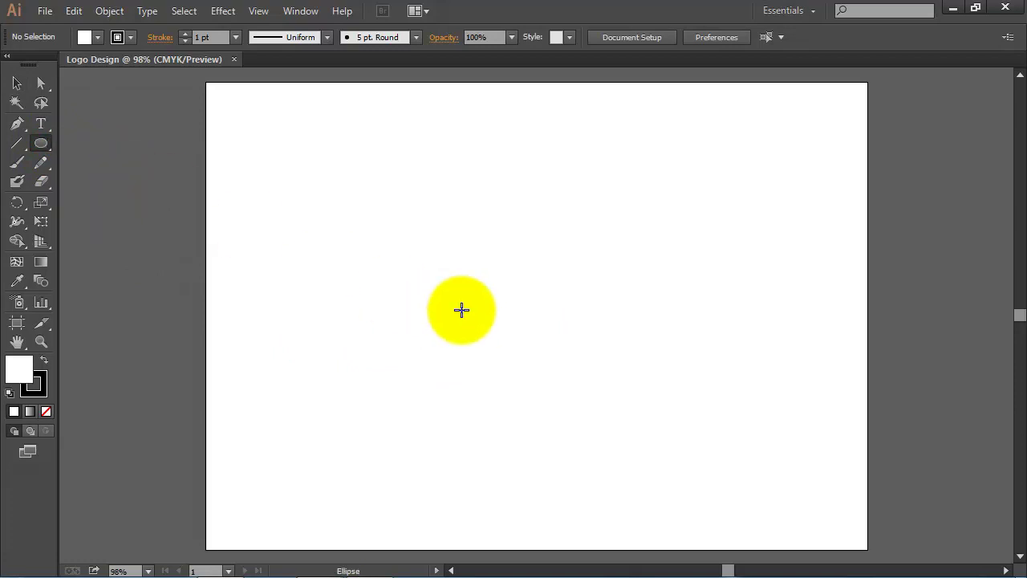
drag(518, 293, 673, 424)
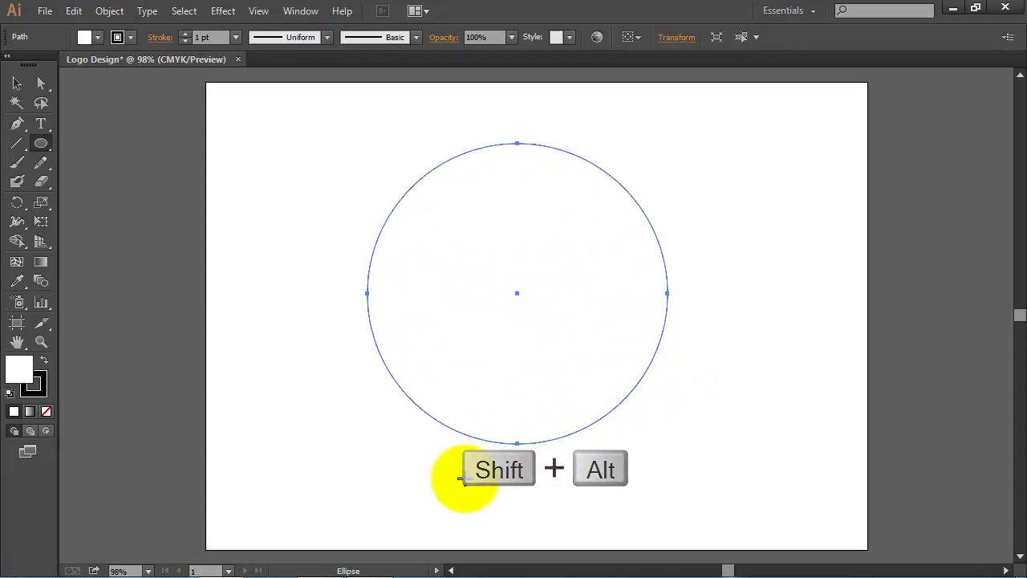
double_click(22, 372)
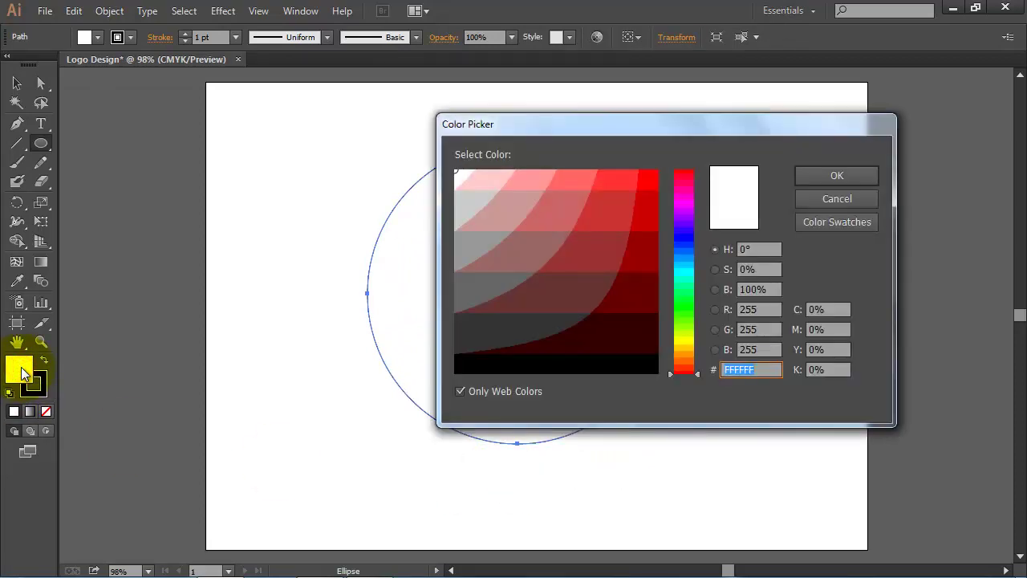
double_click(762, 371)
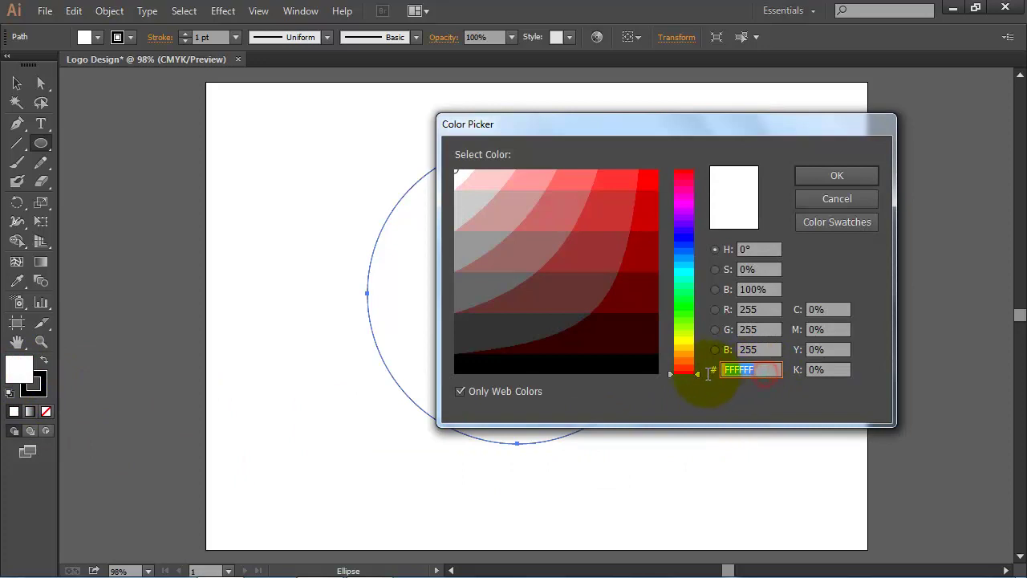
text(131)
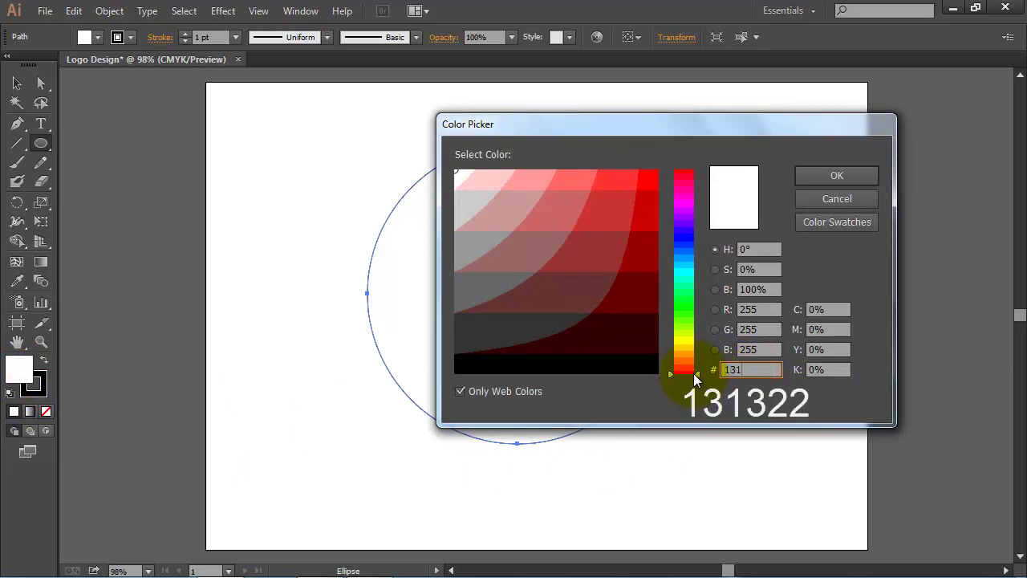
text(322)
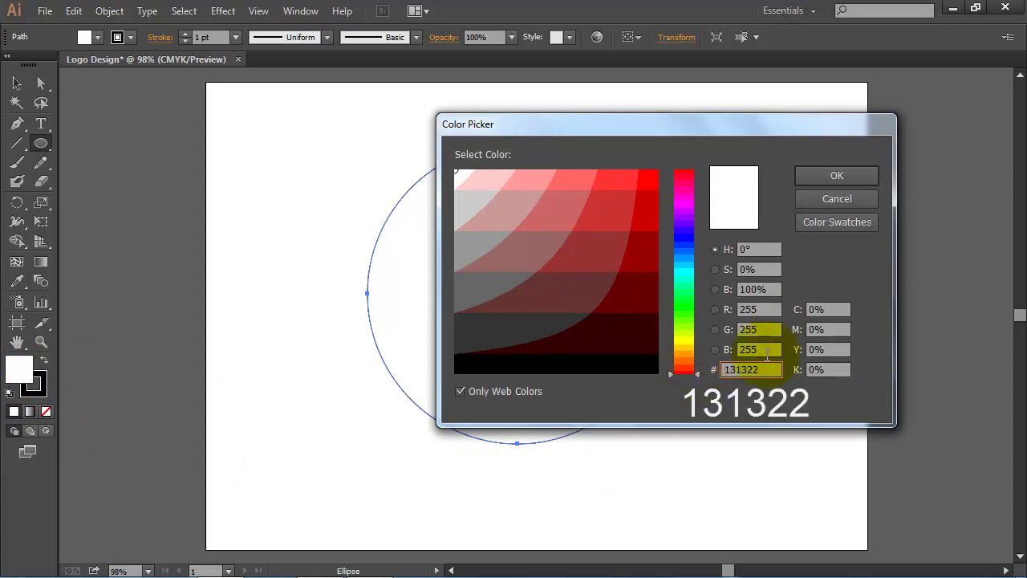
click(843, 175)
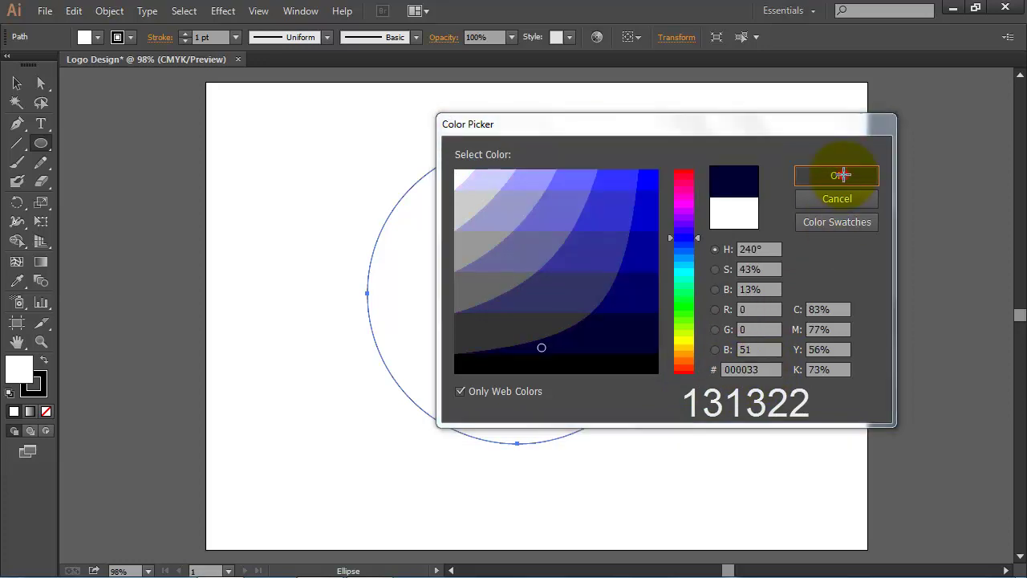
Step: Nudge the navy circle slightly, then copy it and paste a copy in front
click(16, 83)
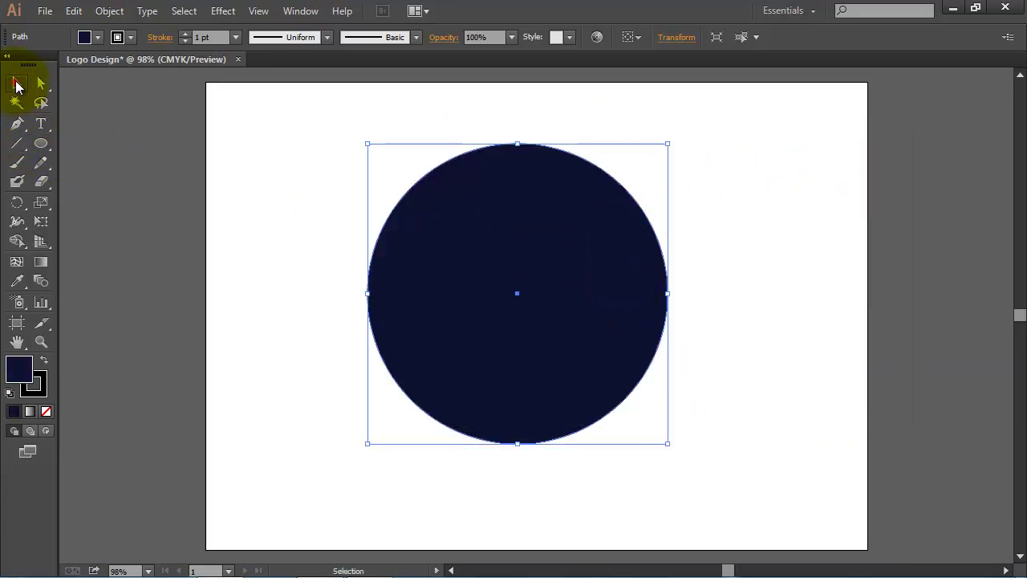
drag(508, 226, 527, 237)
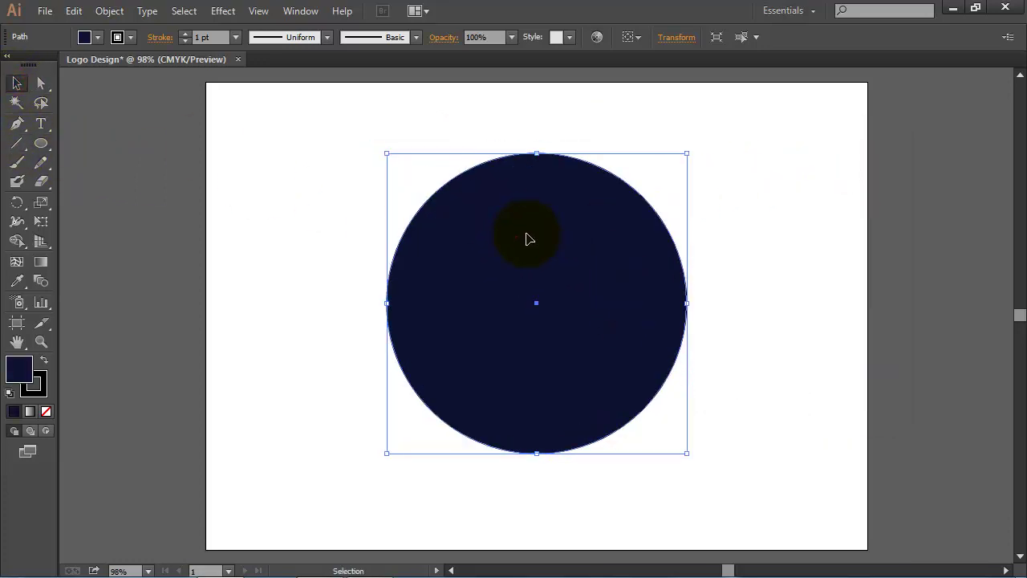
click(73, 10)
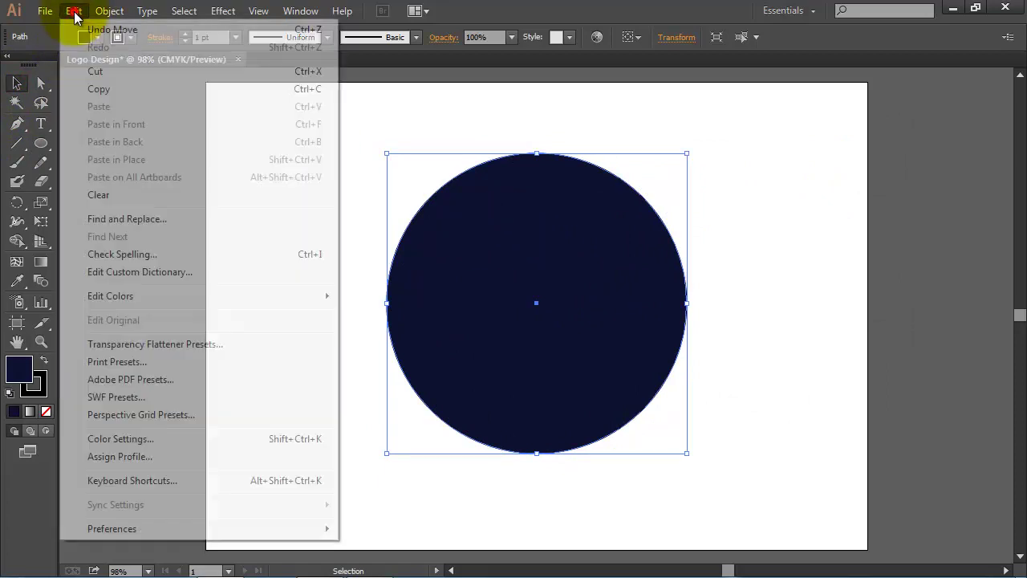
click(103, 89)
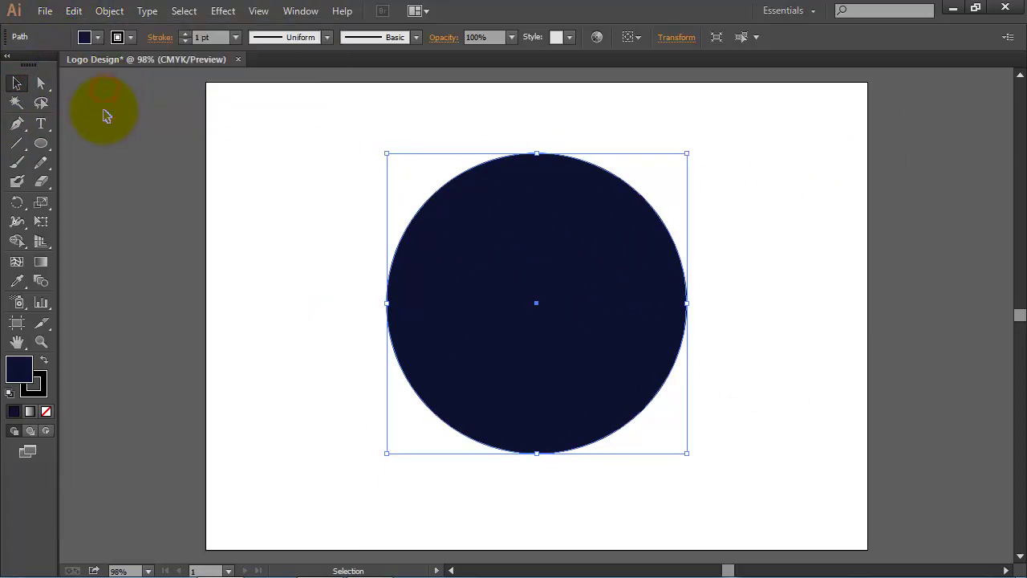
click(73, 10)
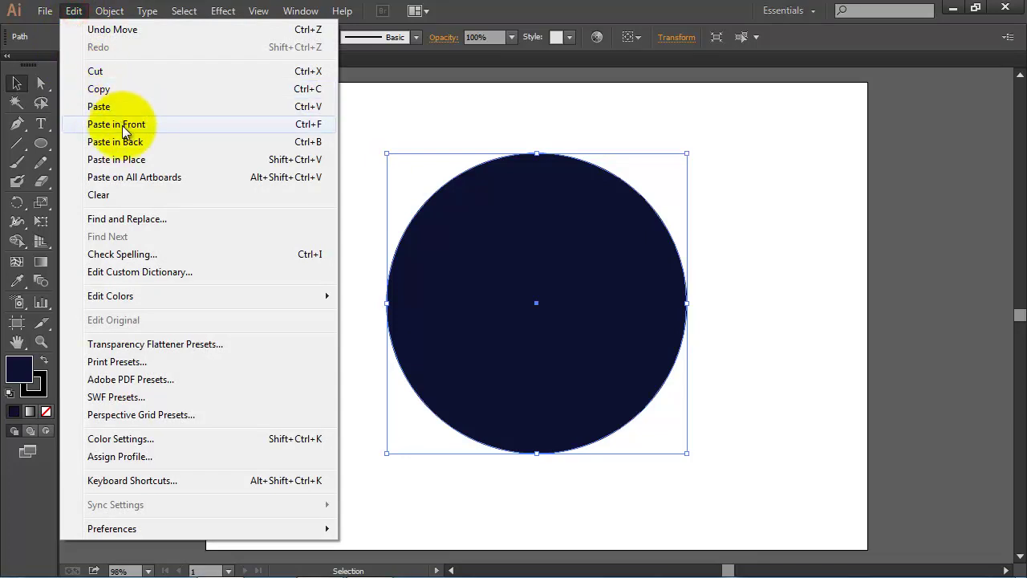
click(160, 124)
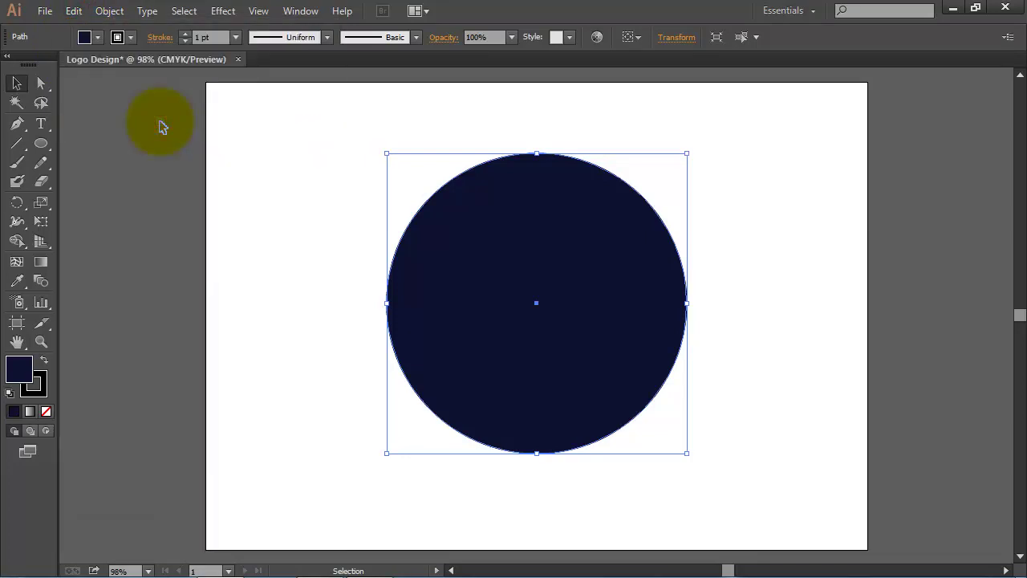
Step: Scale the copy from its centre to about 4.02 in and select both circles
key(shift+alt)
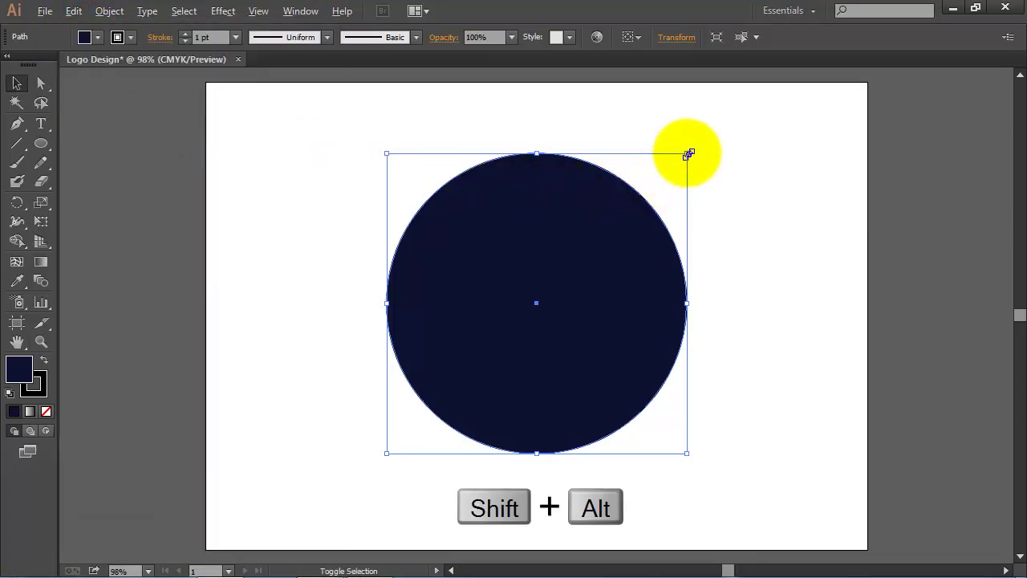
drag(688, 152, 661, 195)
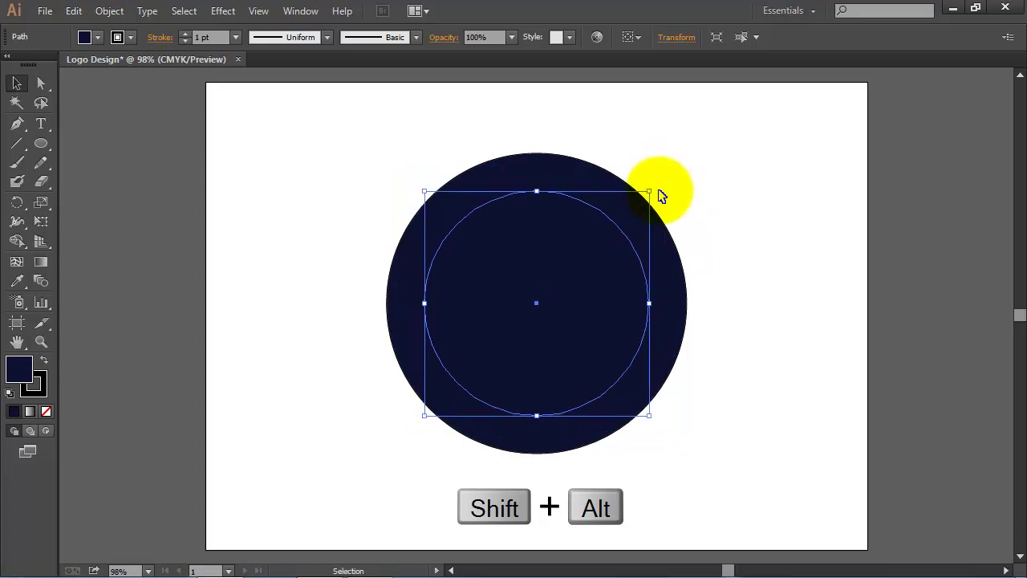
click(699, 171)
drag(713, 150, 427, 407)
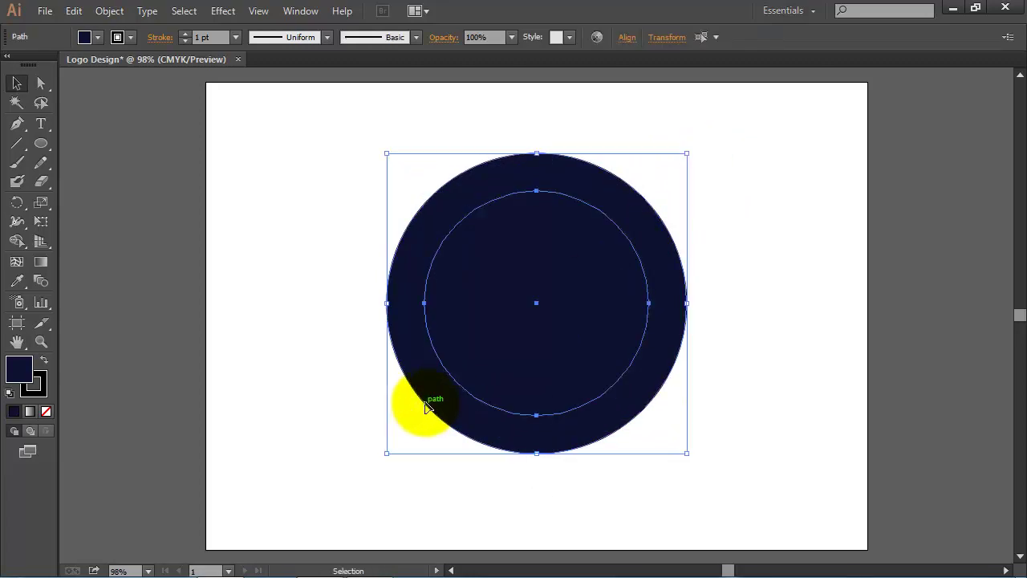
Step: Divide the two circles with Pathfinder and ungroup the resulting pieces
click(302, 13)
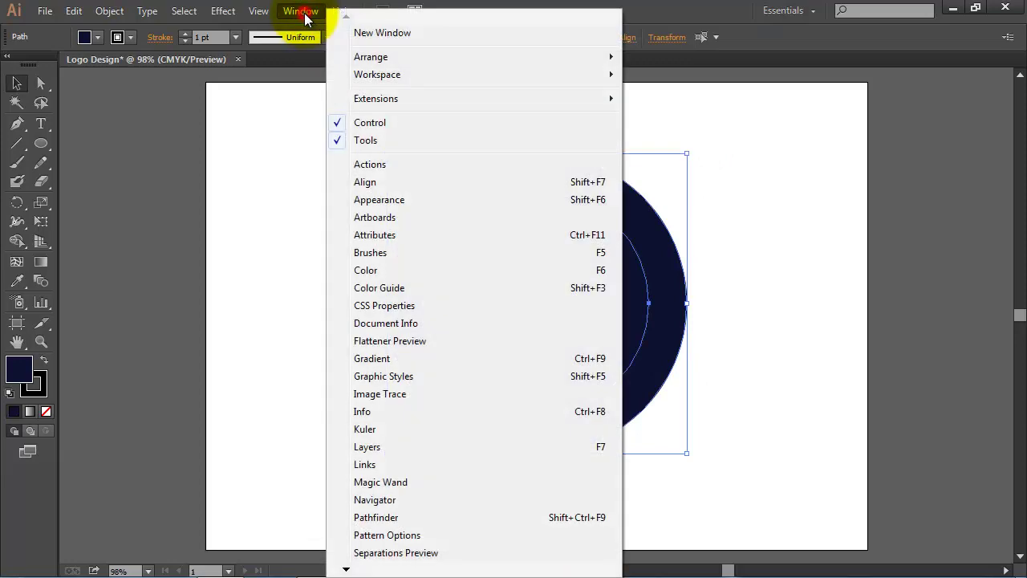
click(376, 518)
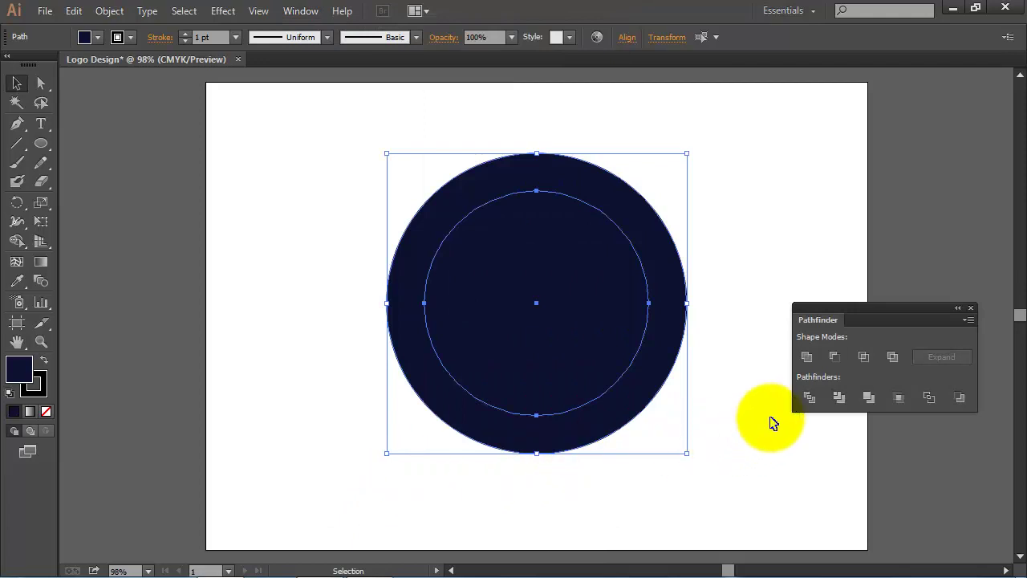
click(808, 398)
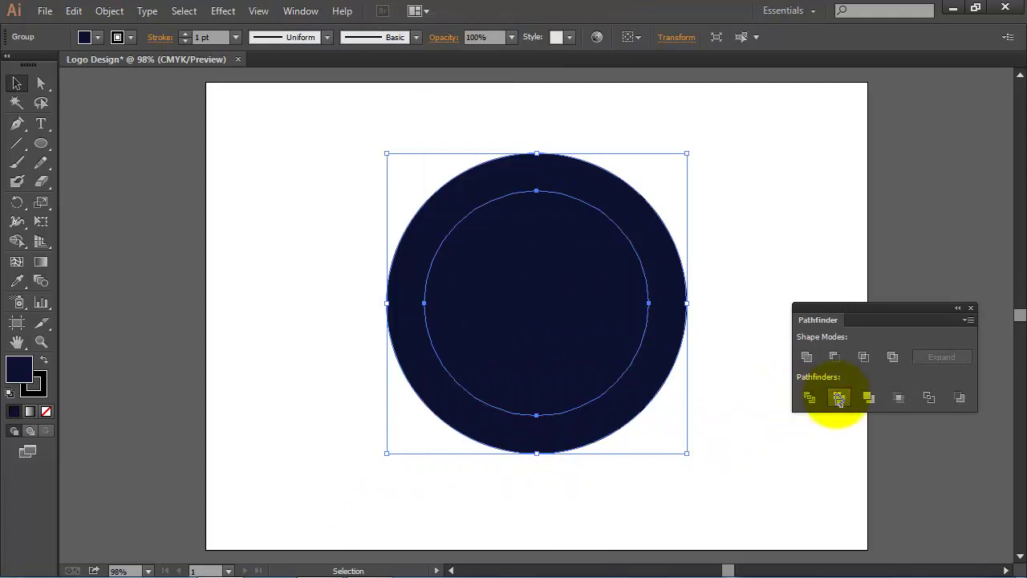
right_click(673, 301)
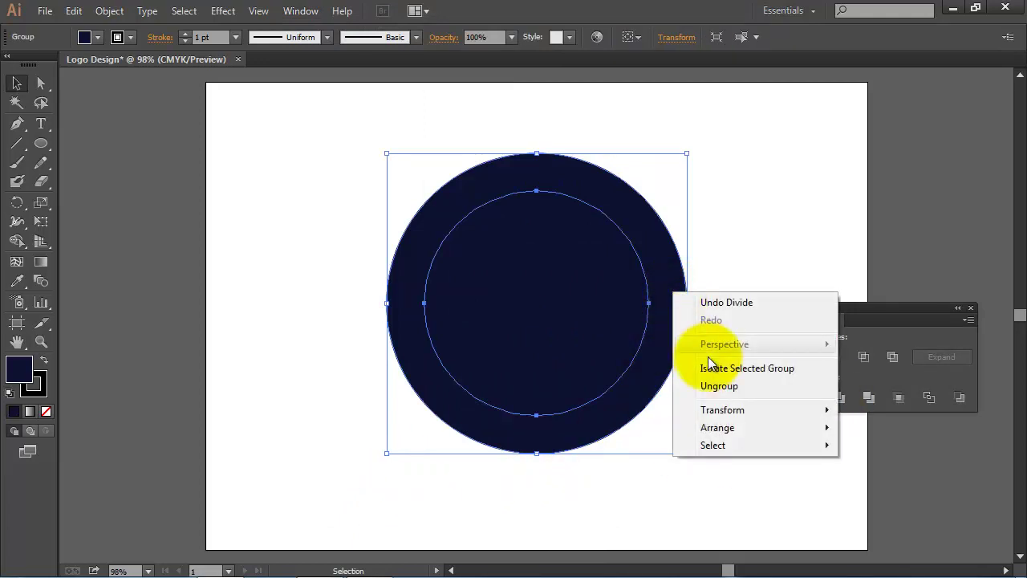
click(729, 386)
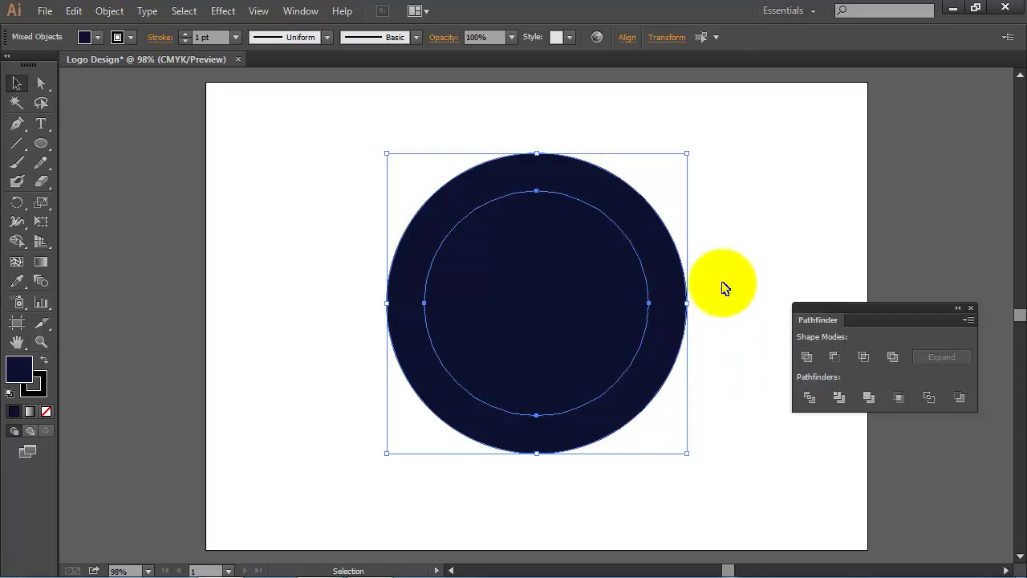
click(725, 238)
Step: Delete the inner circle piece, leaving the hollow navy ring selected
click(585, 272)
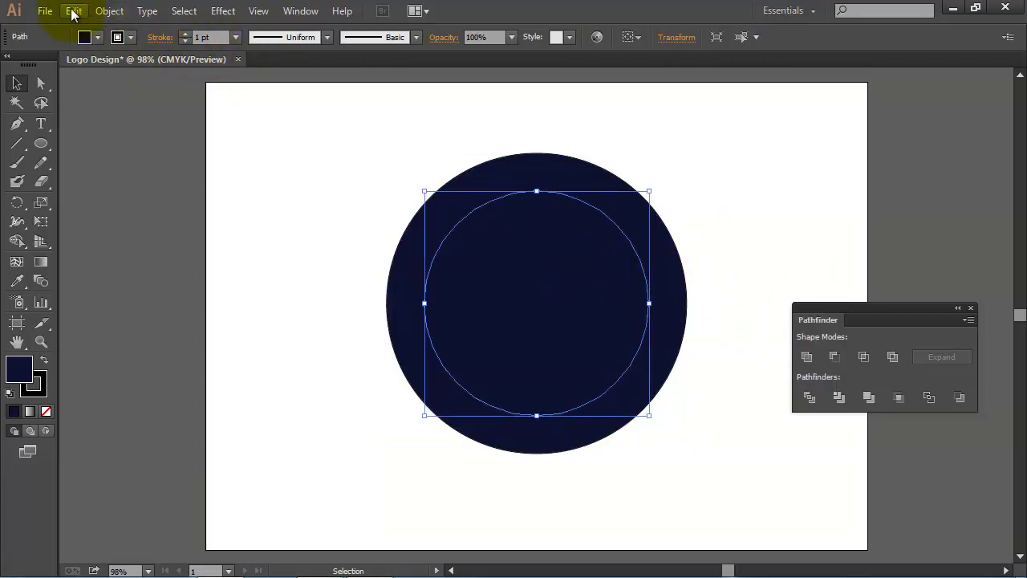
click(72, 11)
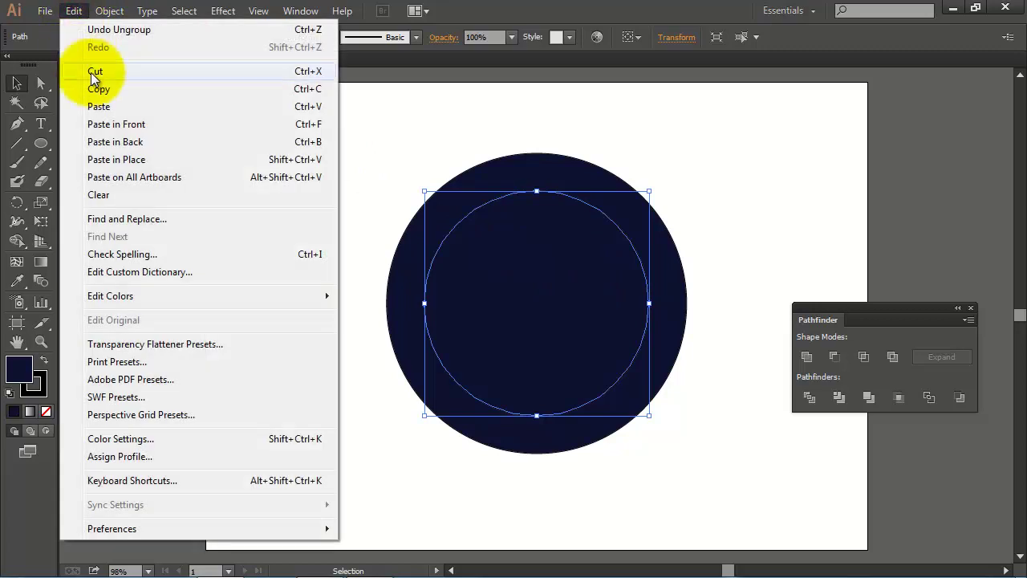
click(106, 195)
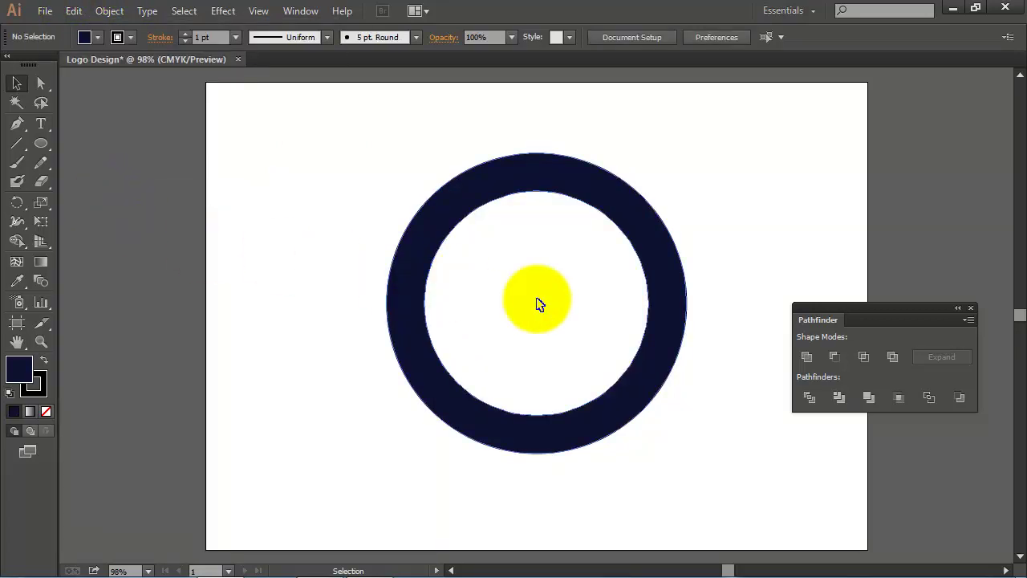
click(626, 207)
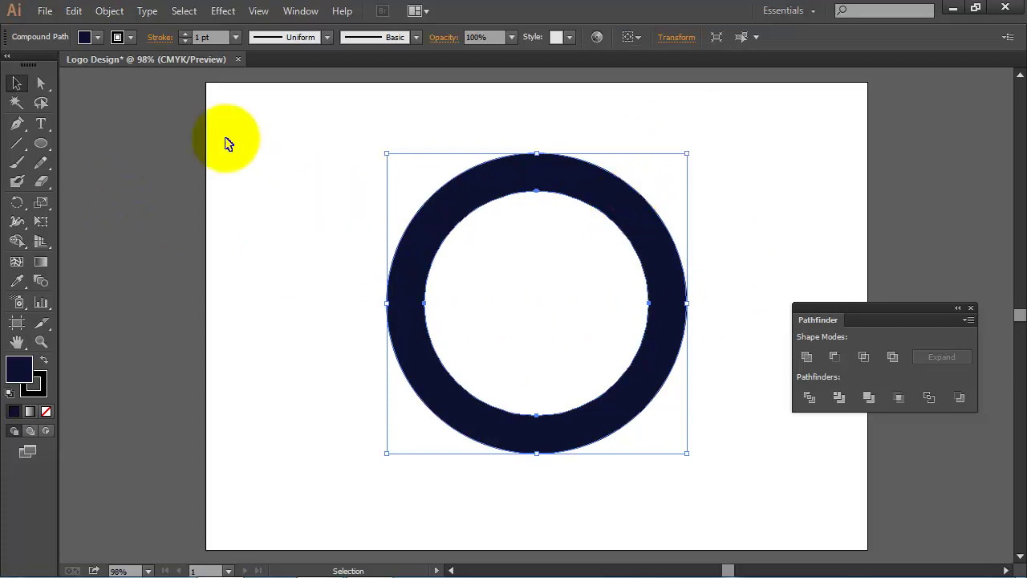
Step: Paste a copy of the ring in front and scale it from the centre to about 2.72 in
click(74, 12)
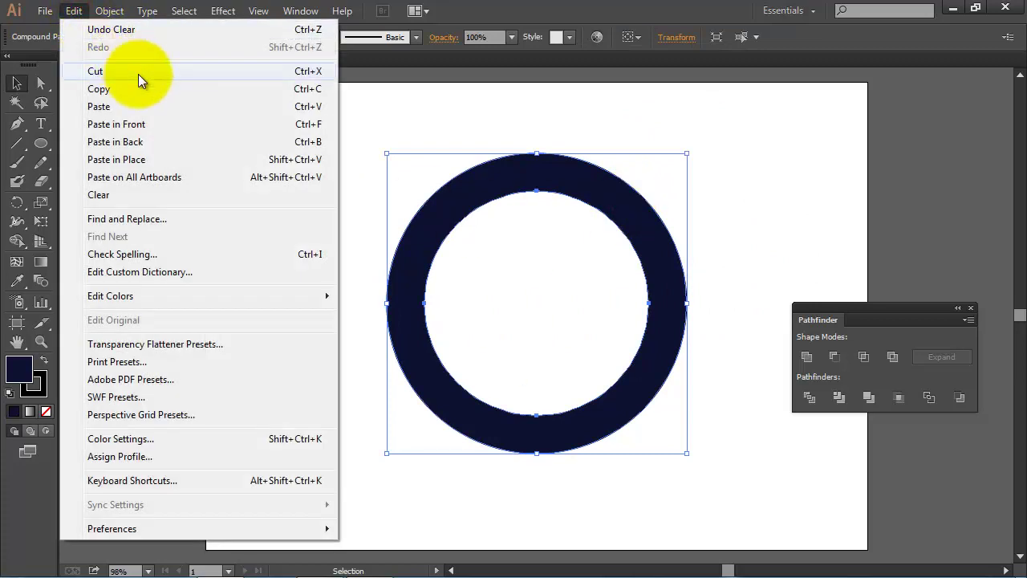
click(119, 90)
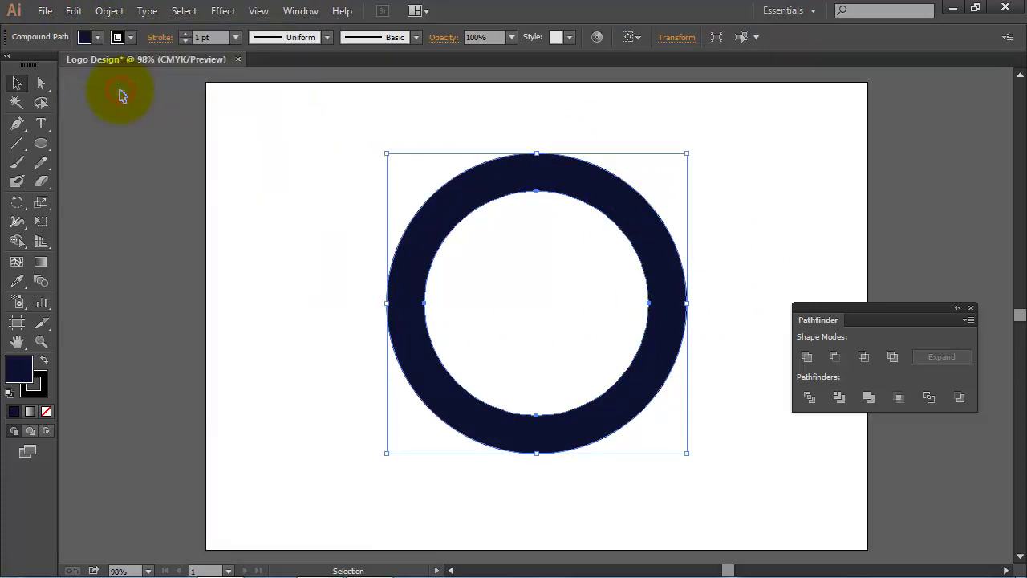
click(73, 11)
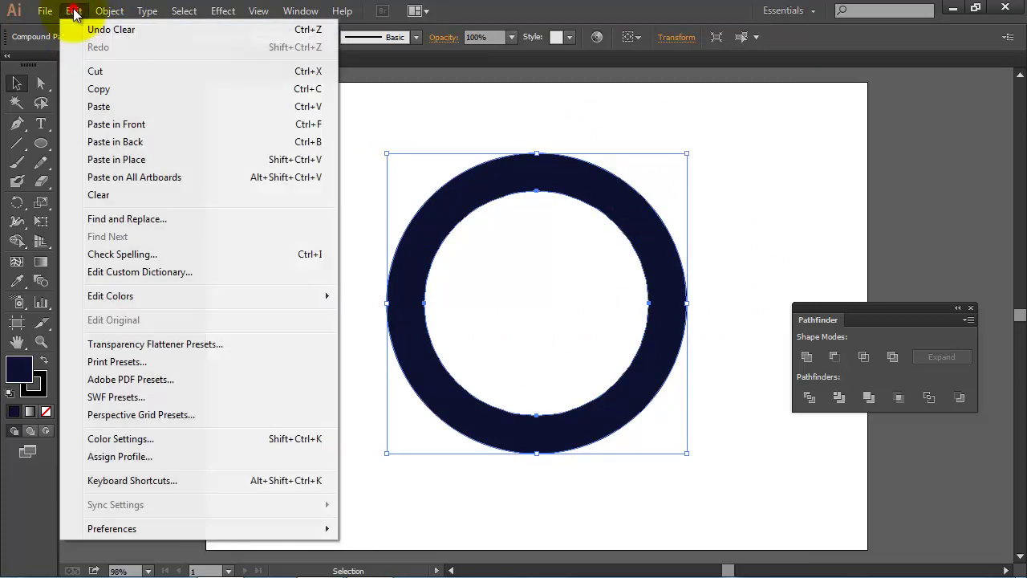
click(149, 125)
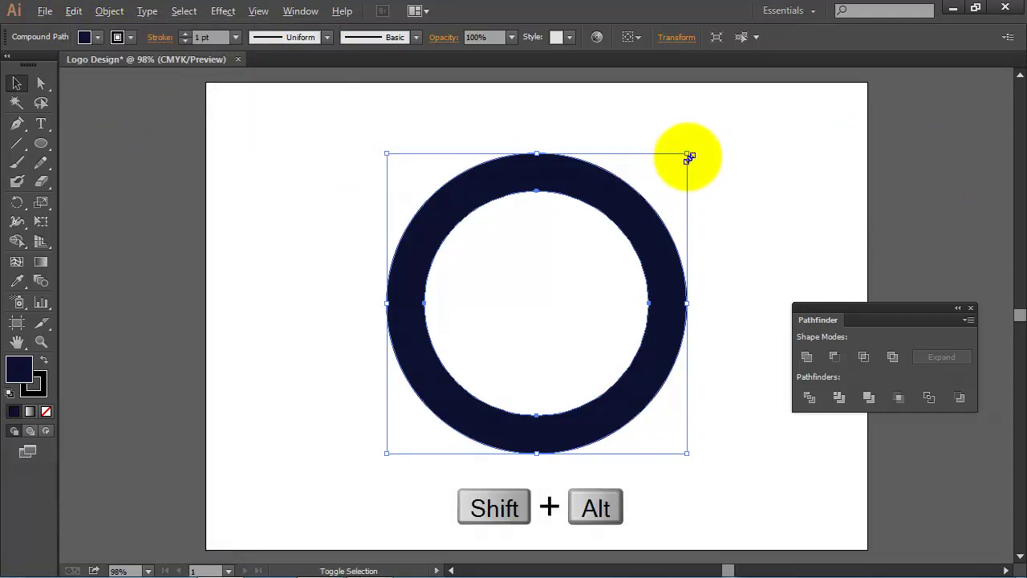
mouse_move(687, 152)
mouse_down()
mouse_move(635, 226)
mouse_move(626, 223)
mouse_up()
click(726, 189)
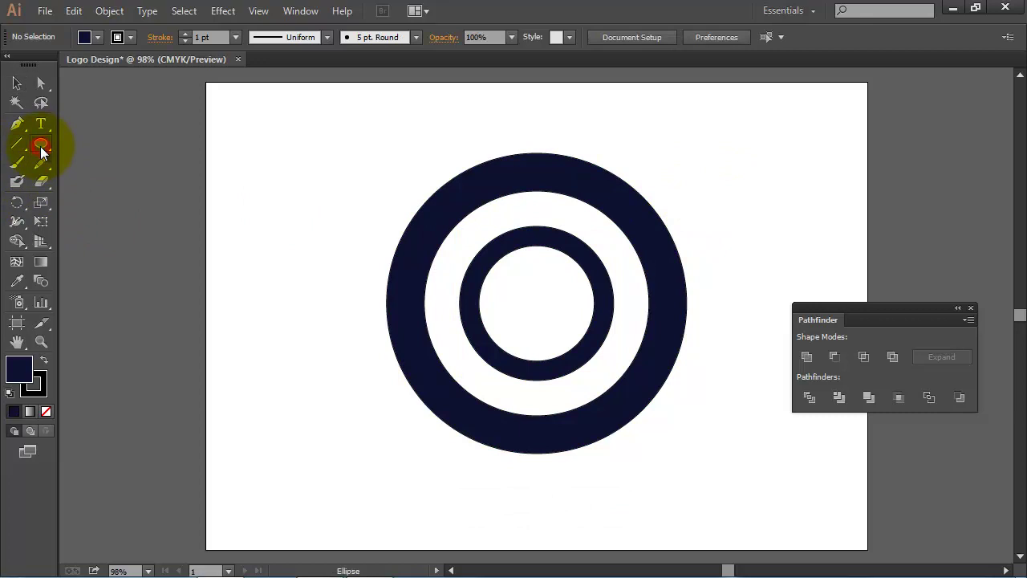
drag(41, 146, 103, 143)
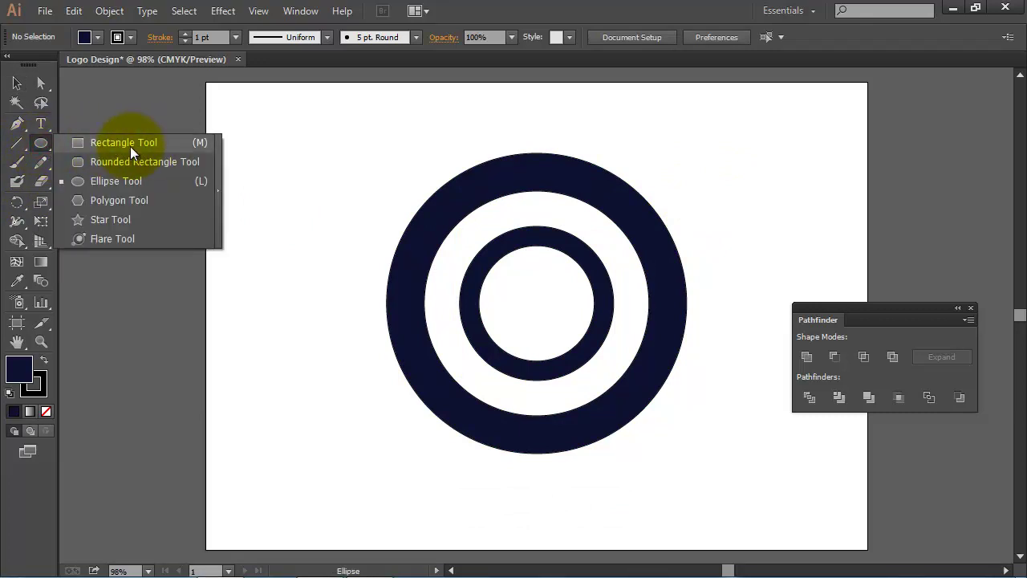
Step: Draw a roughly 0.61 × 6.05 in vertical rectangle through the rings' centre and copy it
click(130, 146)
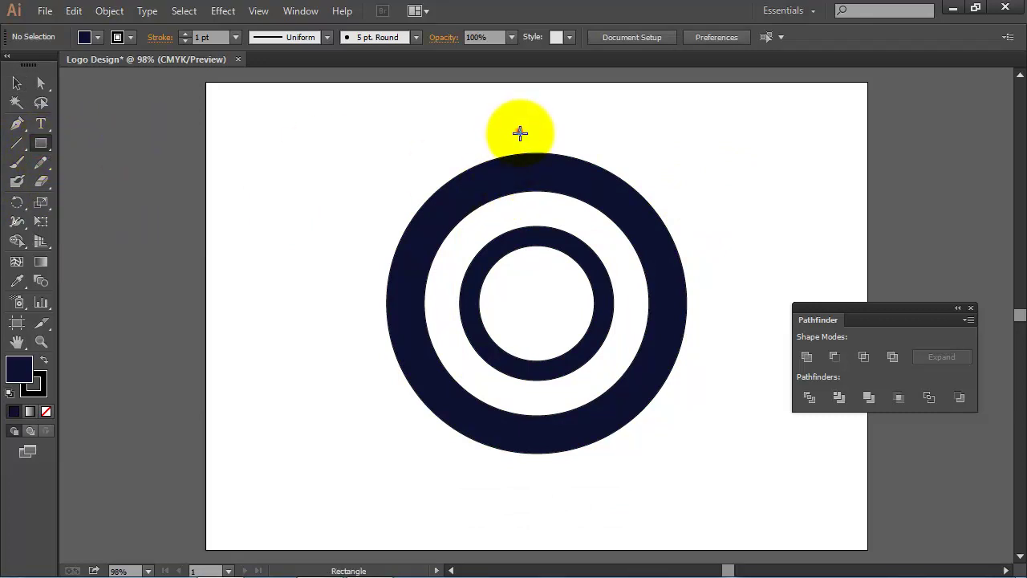
drag(520, 133, 554, 474)
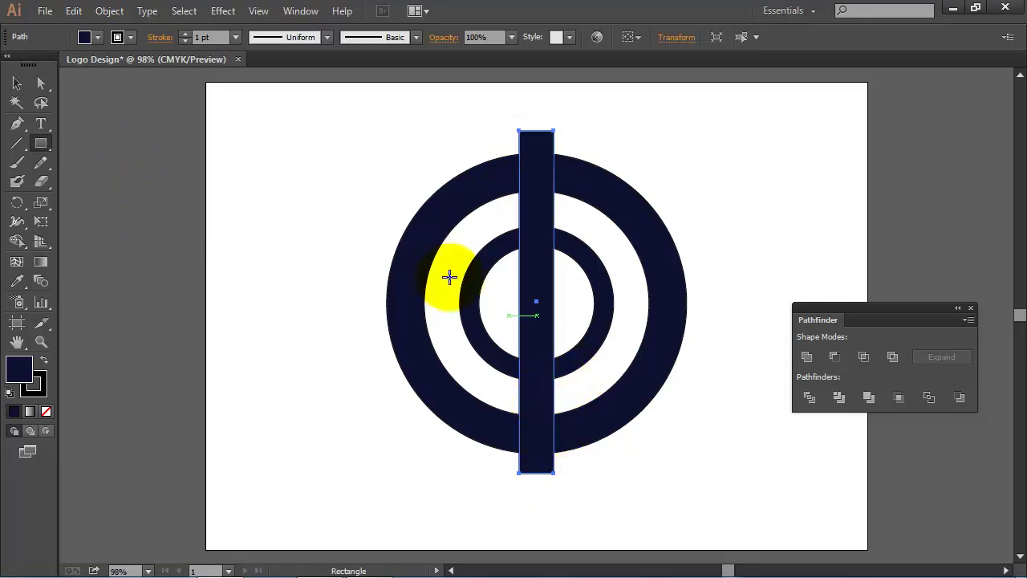
click(74, 12)
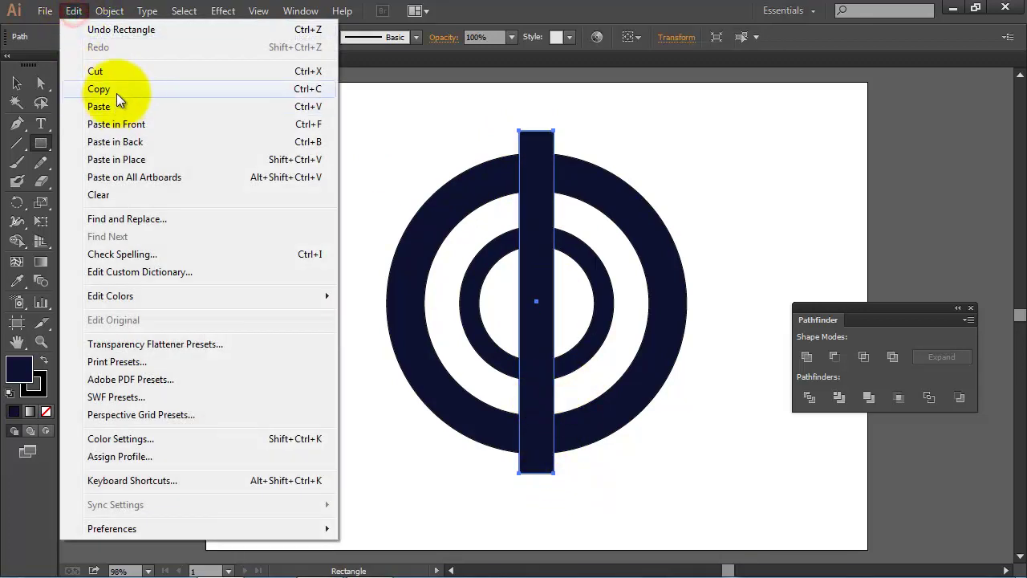
click(101, 89)
click(74, 11)
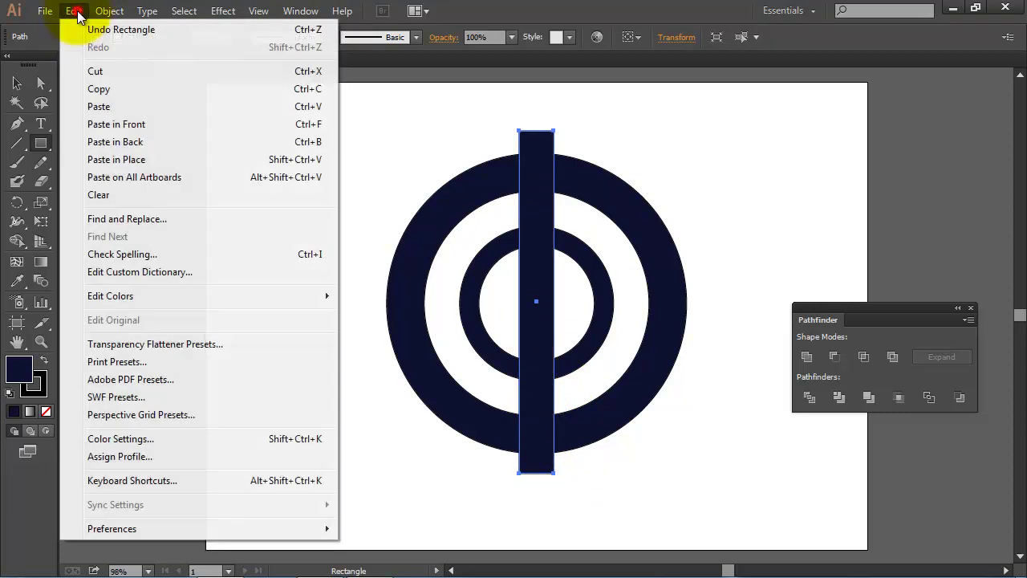
Step: Paste a copy of the bar, rotate it 90° and shorten it to fit inside the outer ring
click(133, 126)
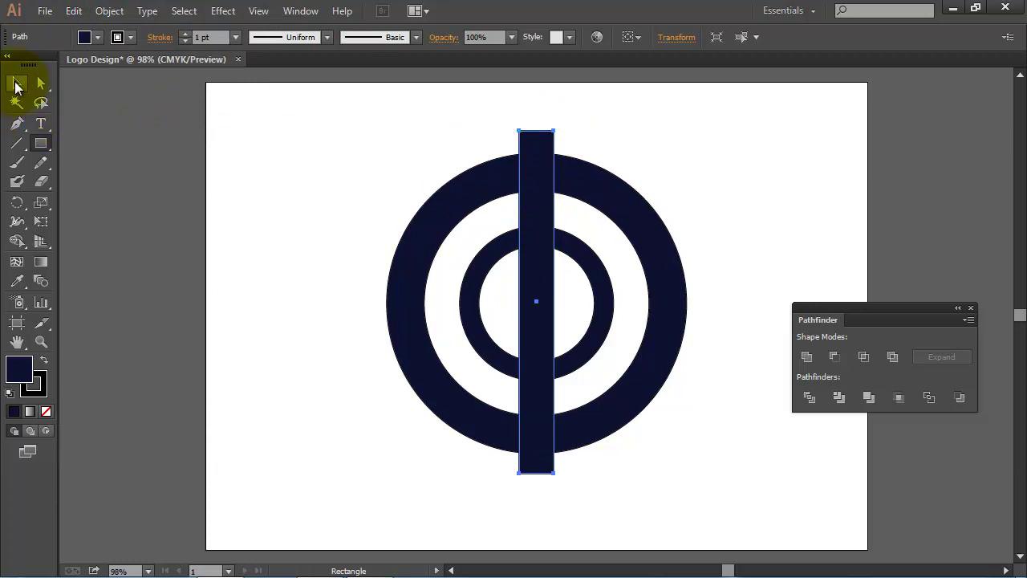
click(17, 82)
key(shift)
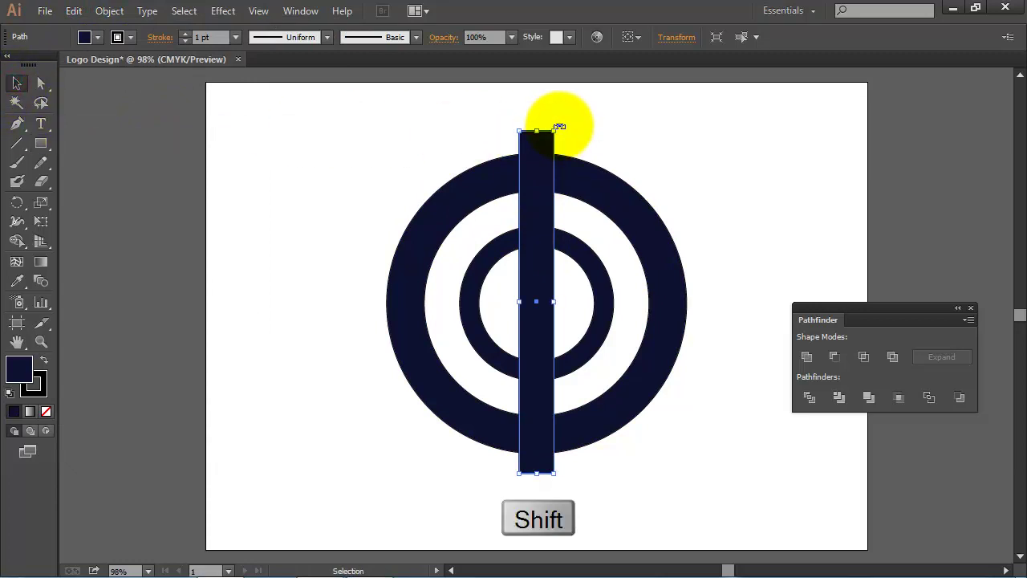
drag(559, 126, 374, 252)
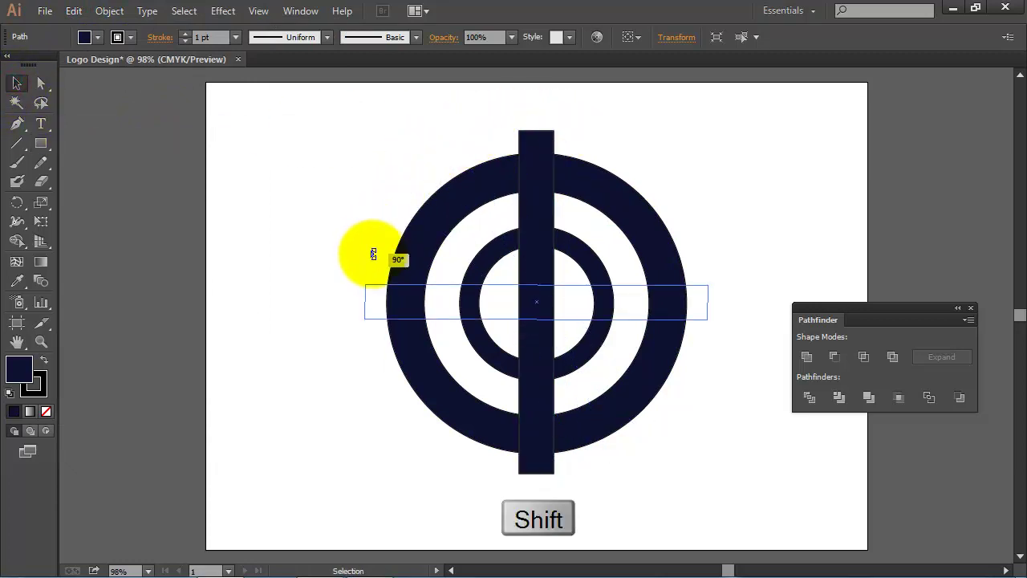
key(alt)
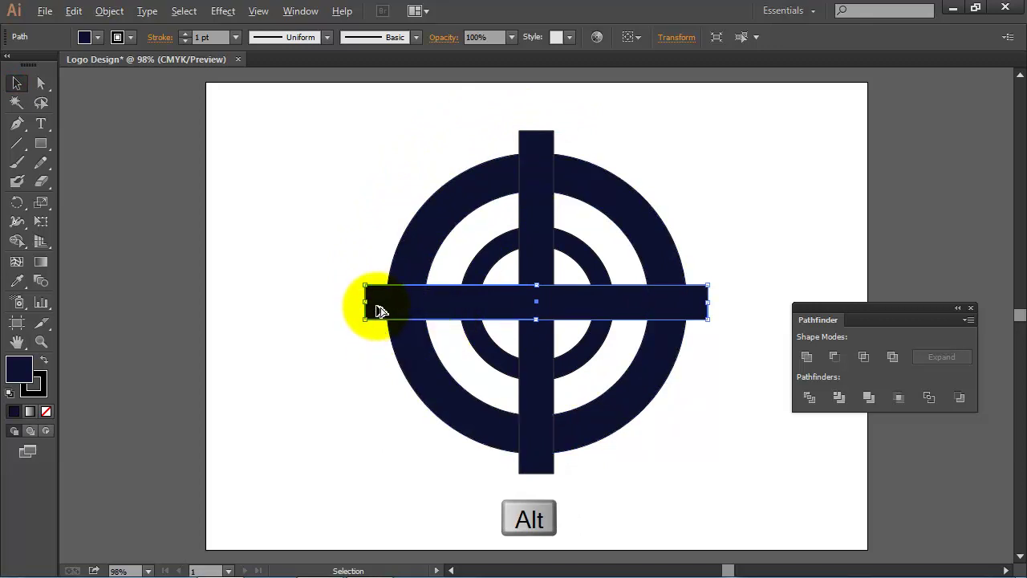
drag(367, 303, 444, 310)
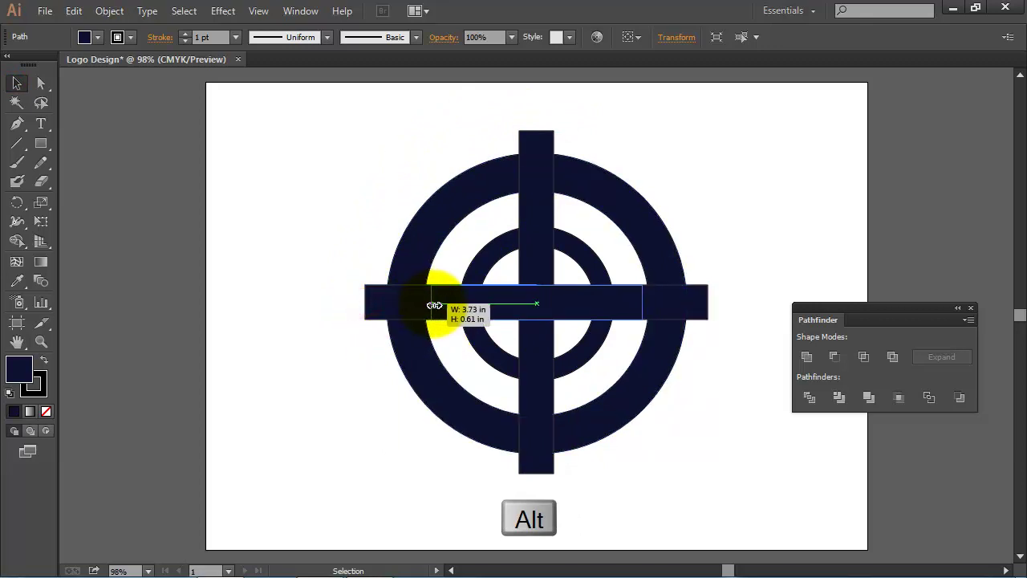
drag(447, 313, 446, 313)
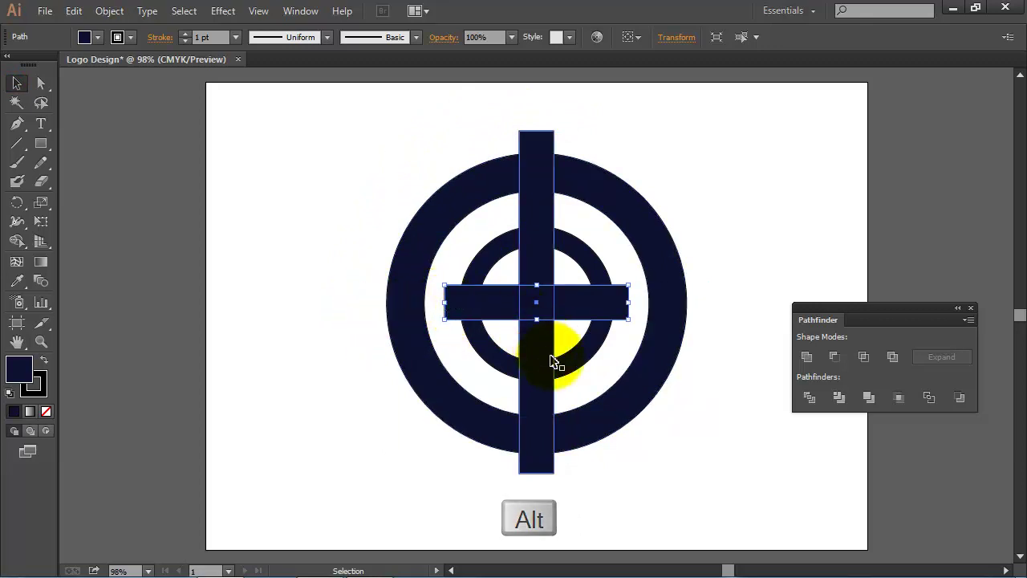
click(773, 200)
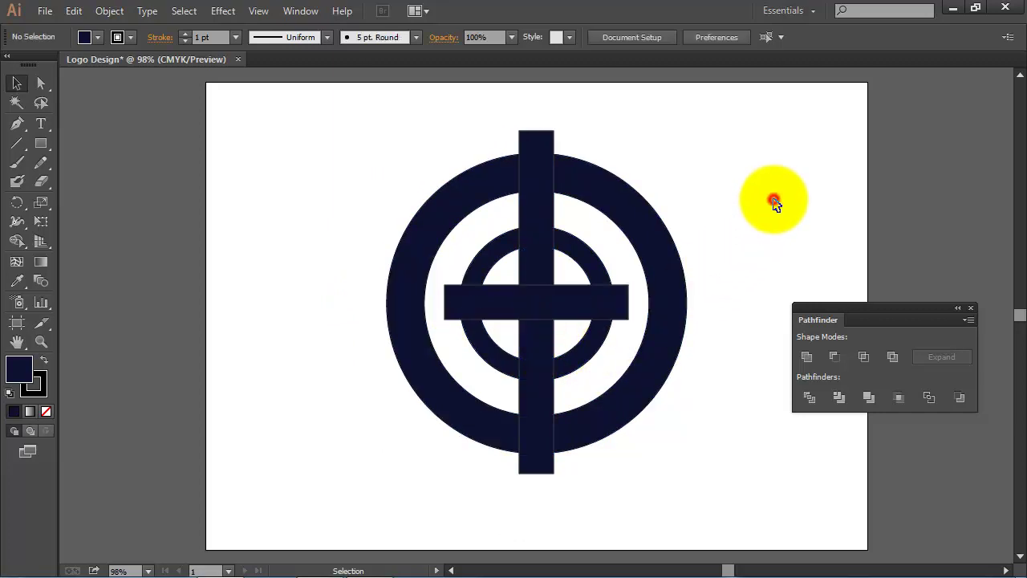
Step: Centre all rings and bars on each other horizontally and vertically
mouse_move(354, 105)
mouse_down()
mouse_move(681, 508)
mouse_move(699, 509)
mouse_up()
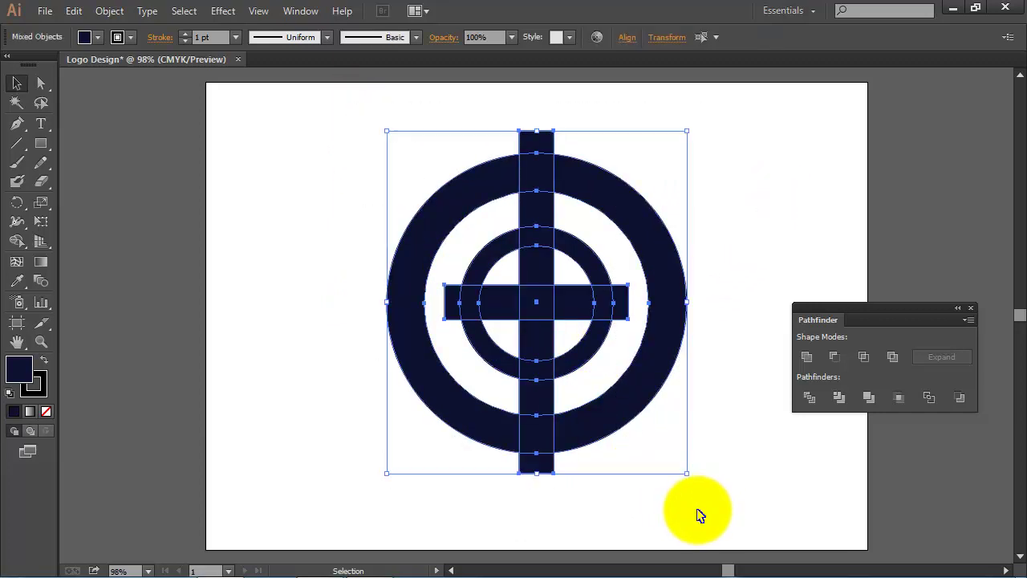
click(626, 38)
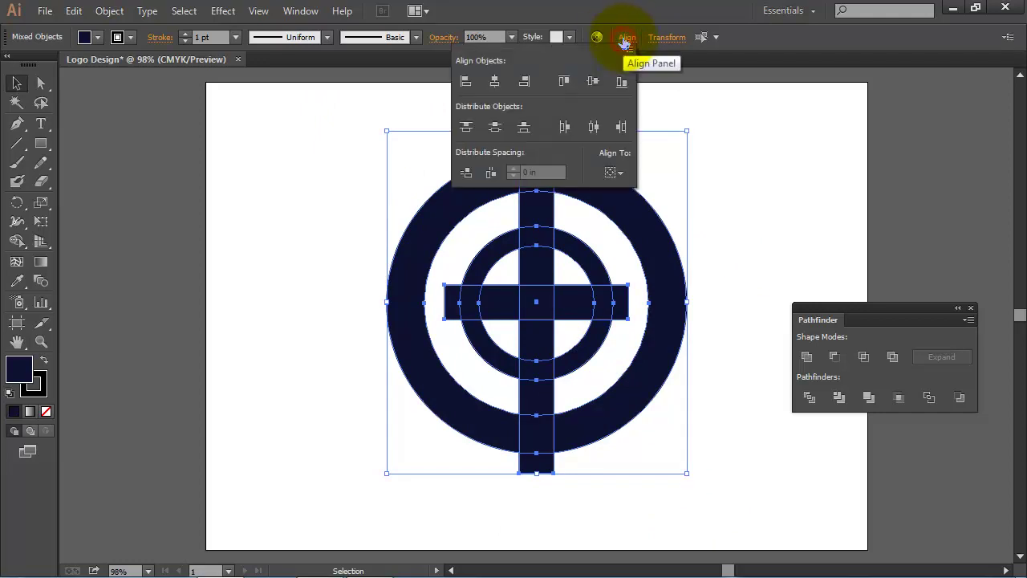
click(494, 83)
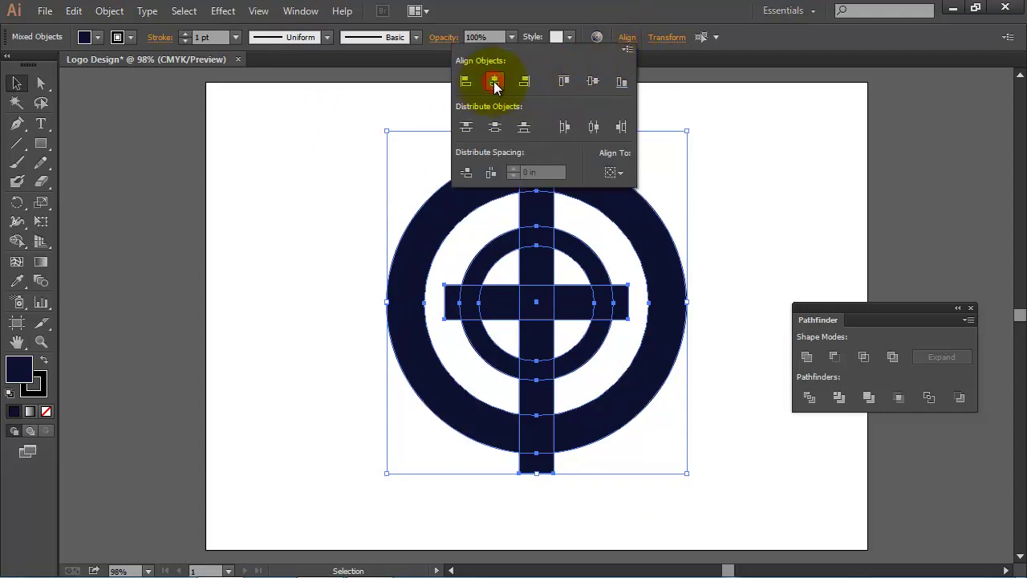
click(594, 84)
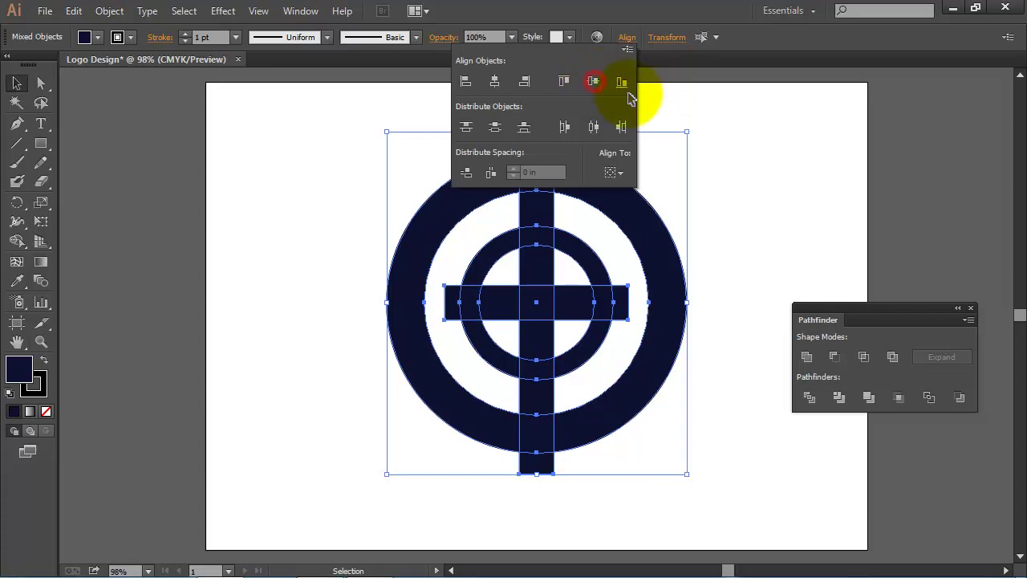
click(753, 144)
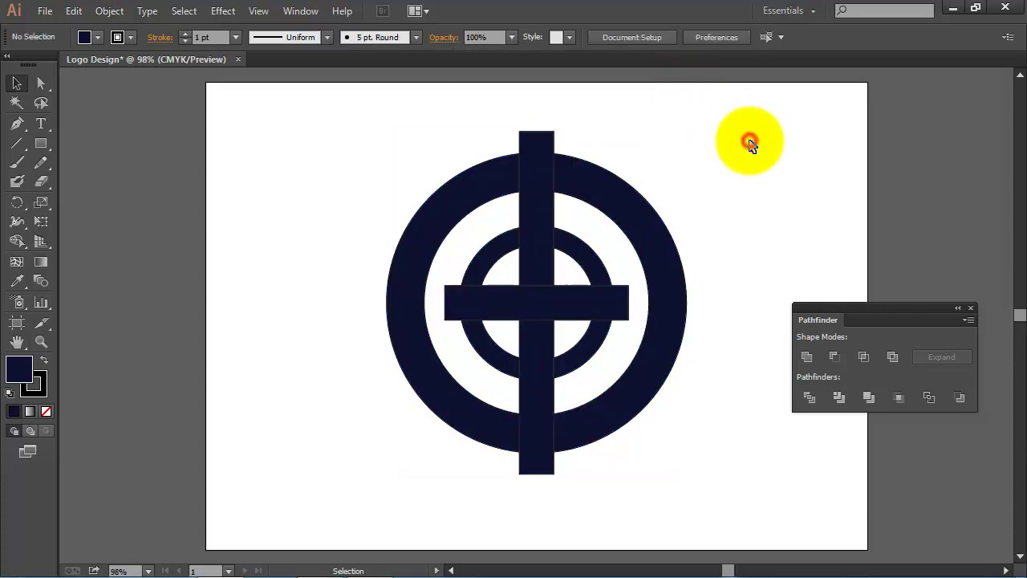
Step: Draw a small rectangle beside the top left of the vertical bar and copy it
click(42, 144)
drag(486, 135, 520, 212)
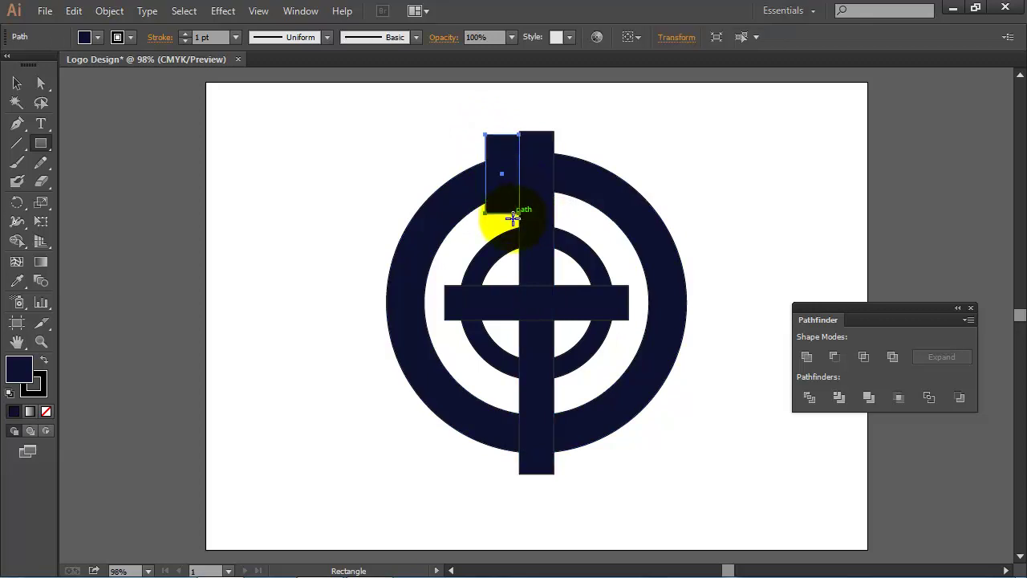
click(17, 83)
click(74, 11)
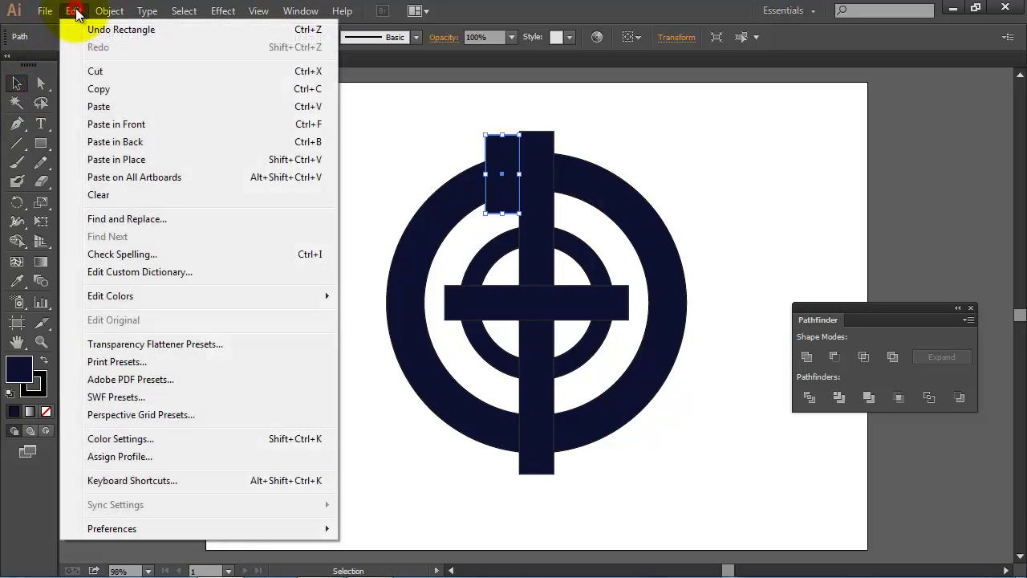
click(100, 87)
Step: Paste the rectangle copy at the bar's lower right and select the whole logo
click(74, 11)
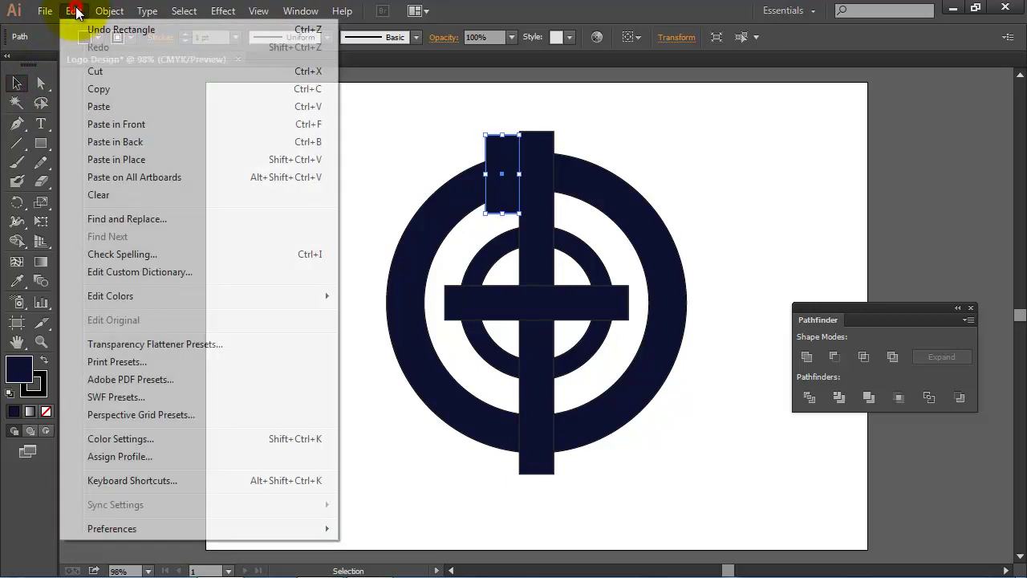
click(152, 123)
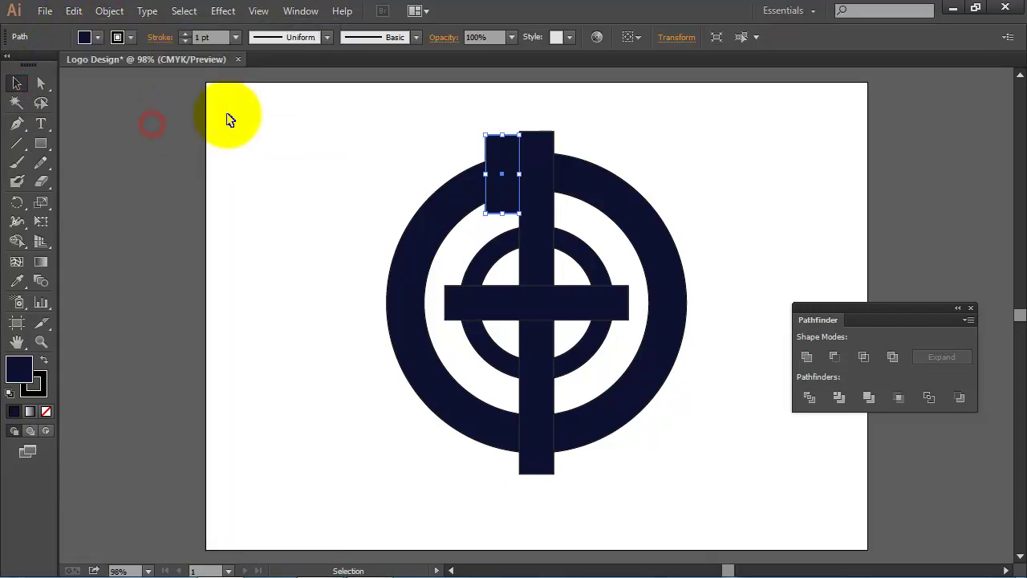
drag(495, 168, 566, 428)
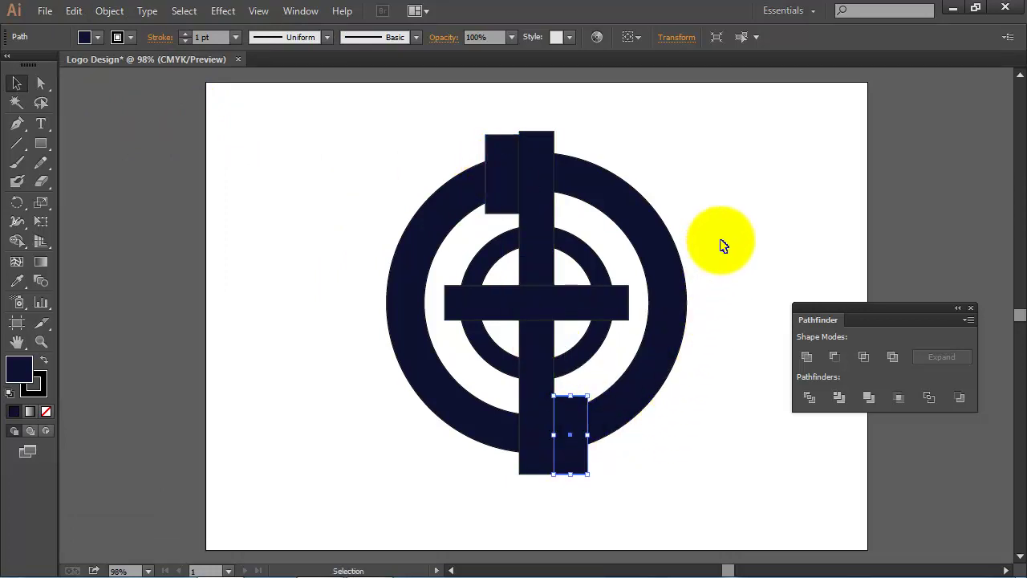
click(739, 190)
drag(348, 98, 704, 510)
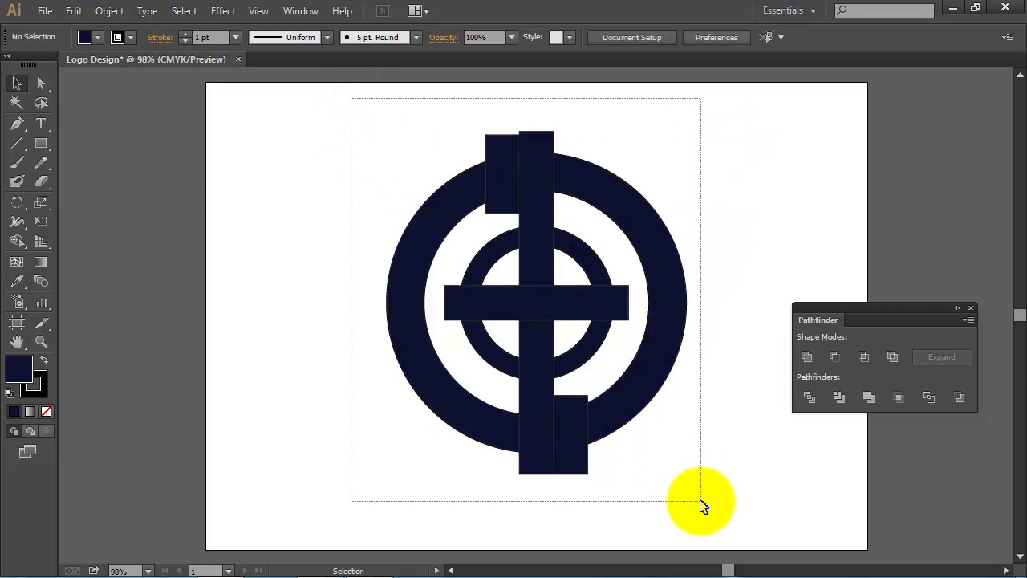
Step: Divide and ungroup the logo, then delete the top-left, bottom-right and bottom rectangle pieces
click(809, 396)
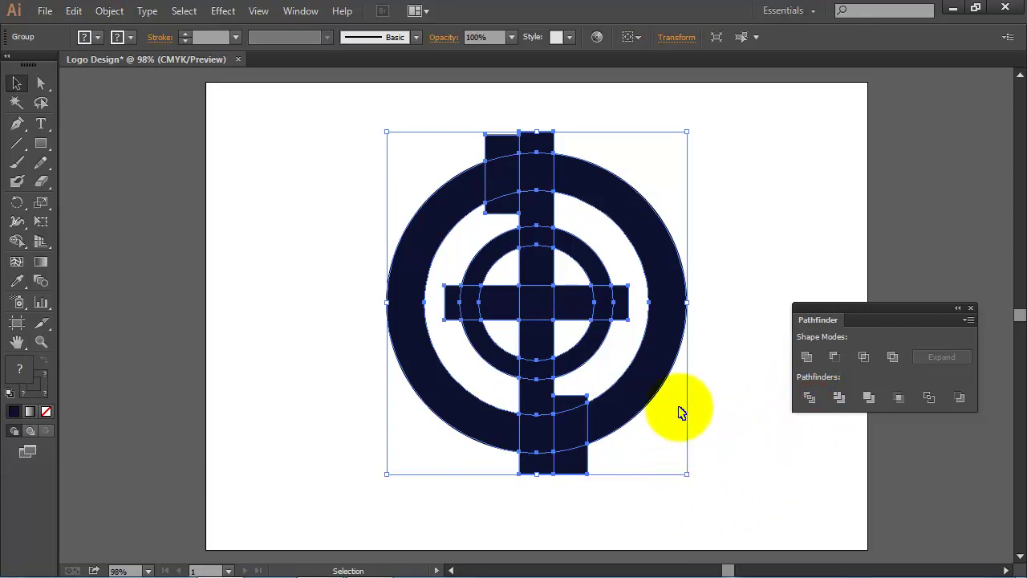
click(113, 12)
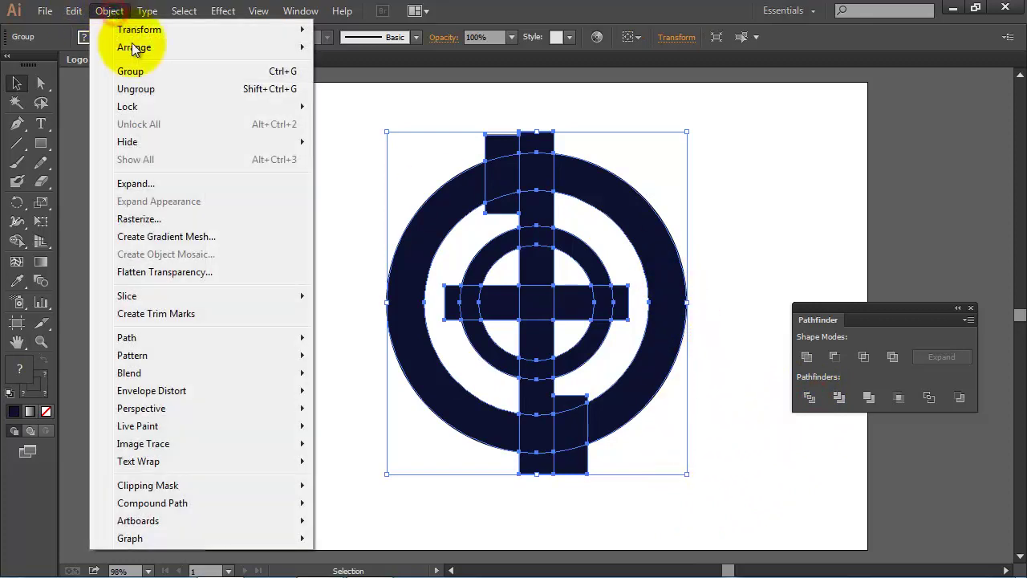
click(171, 89)
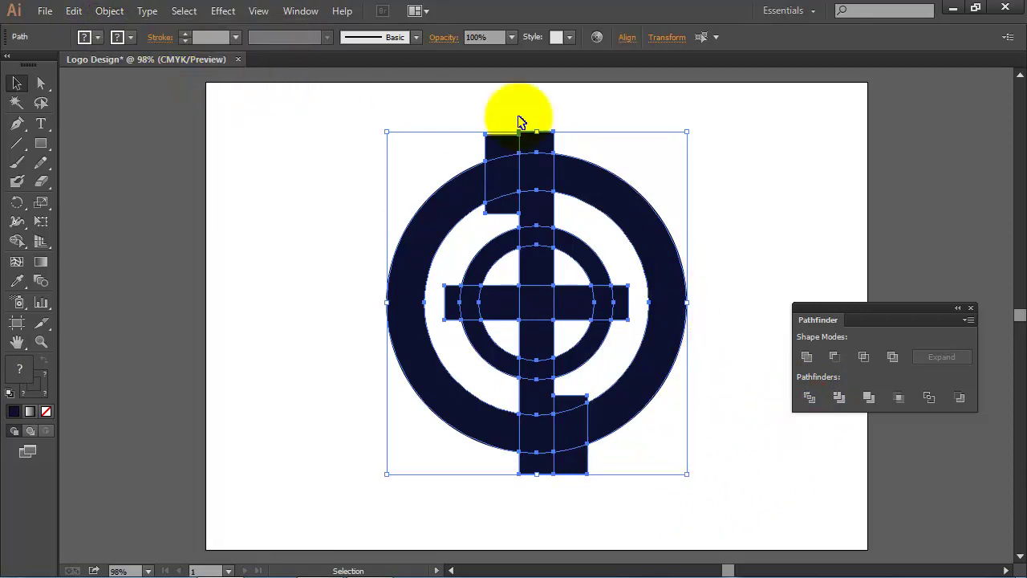
click(758, 175)
drag(504, 108, 494, 231)
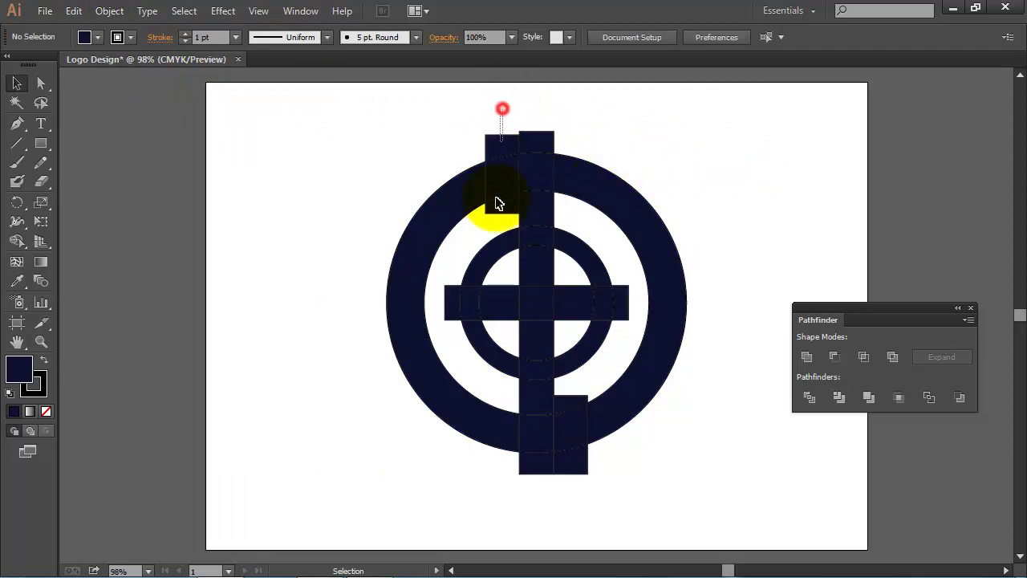
key(Delete)
key(Delete)
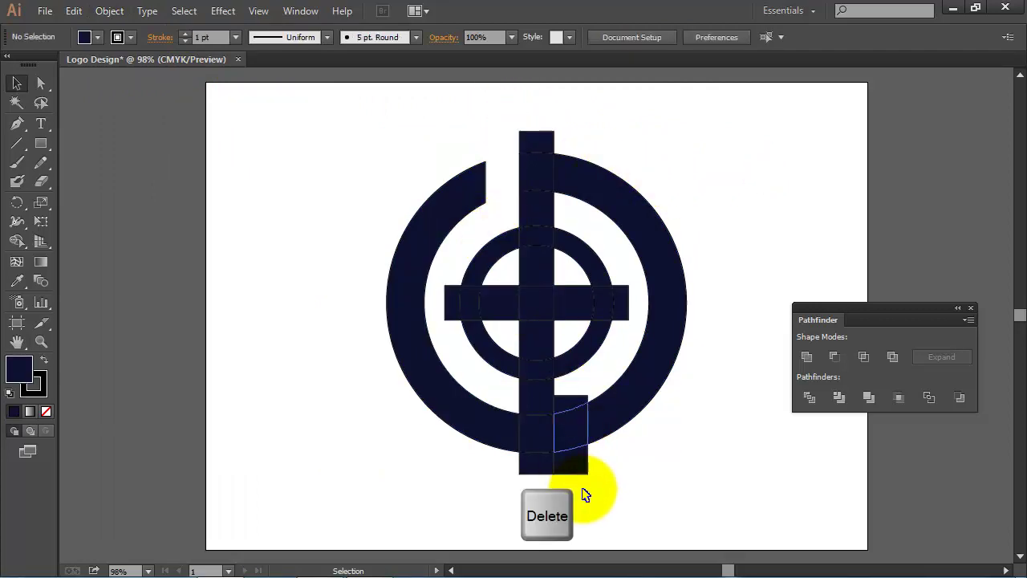
drag(582, 513, 572, 396)
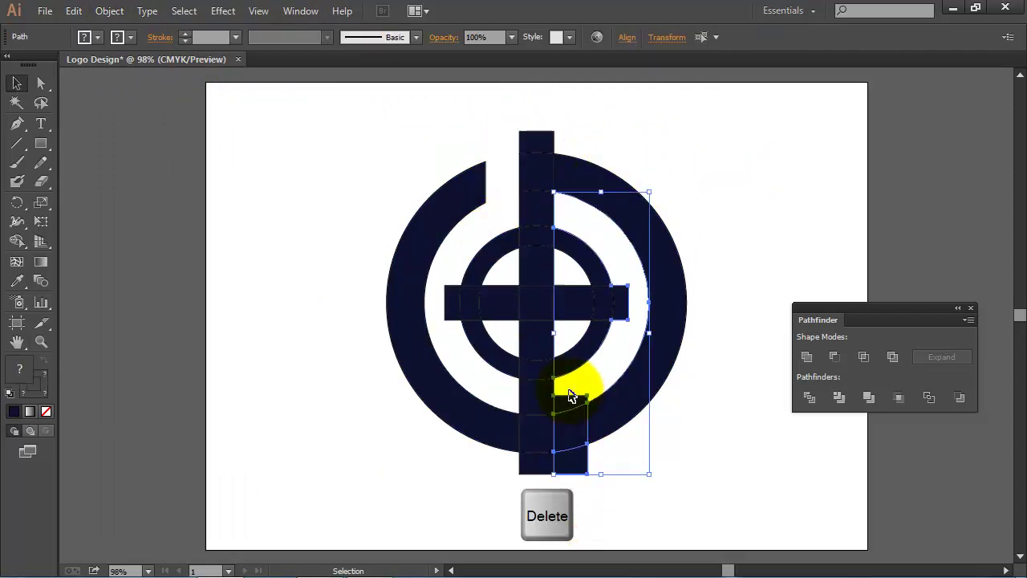
key(Delete)
drag(480, 472, 583, 469)
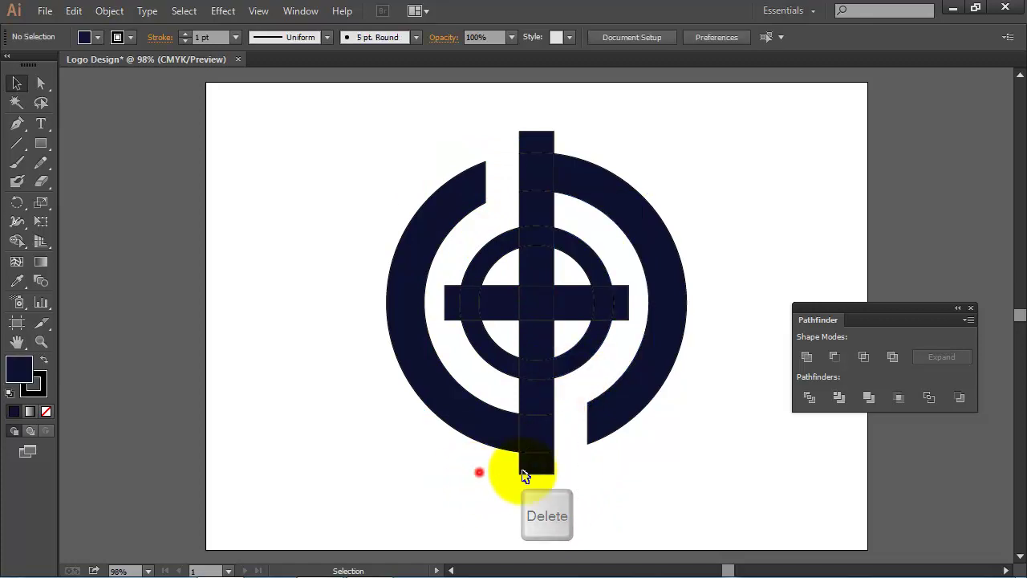
key(Delete)
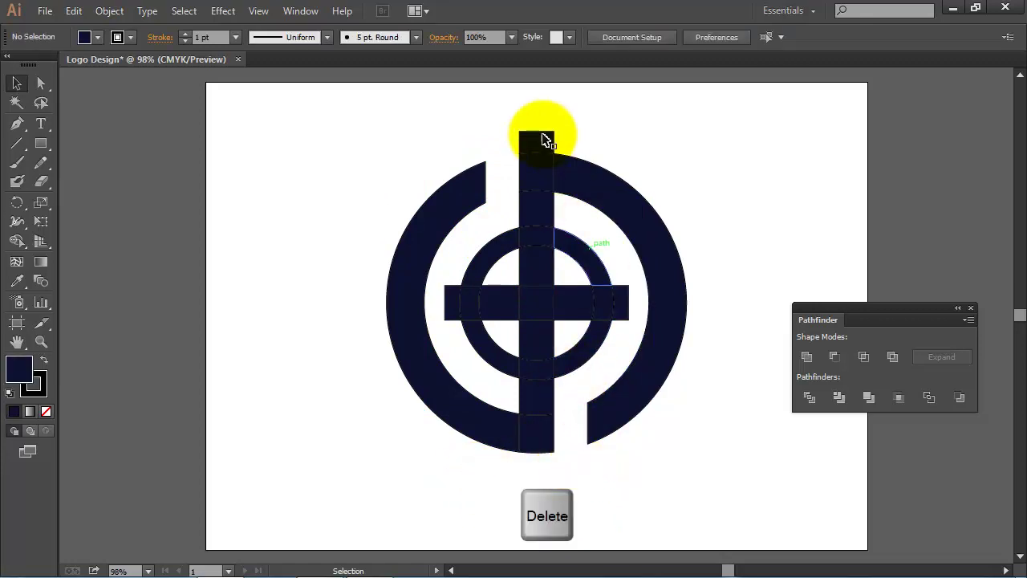
Step: Delete the top rectangle, the bar squares inside the inner ring, and the horizontal bar
drag(497, 110, 584, 146)
key(Delete)
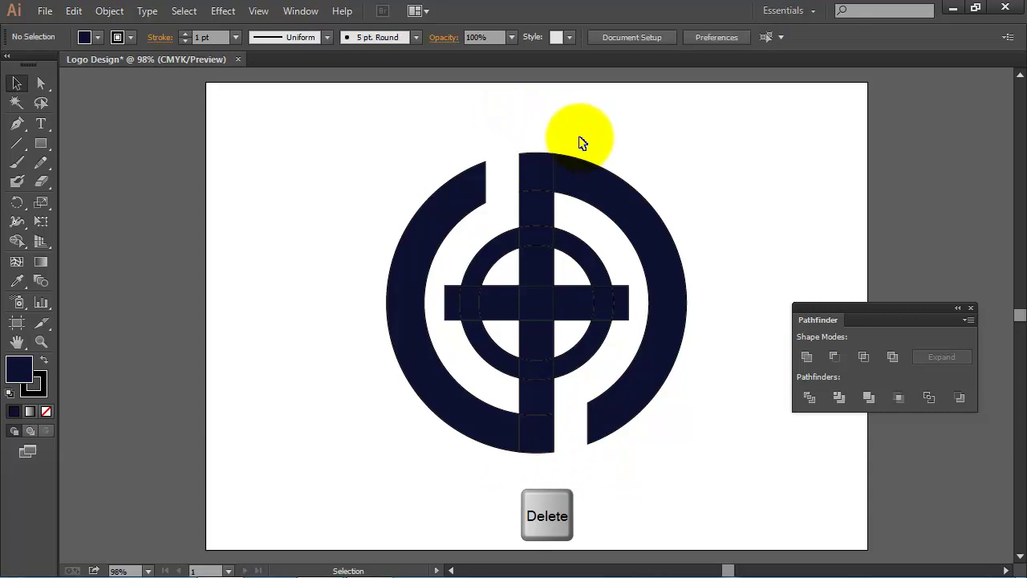
click(542, 265)
key(Delete)
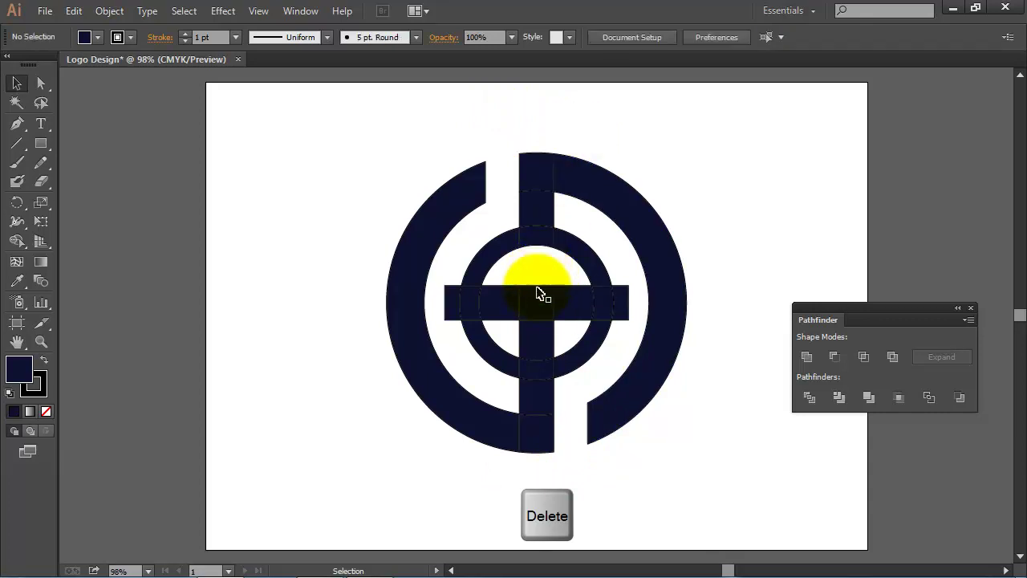
click(537, 289)
key(Delete)
click(539, 347)
key(Delete)
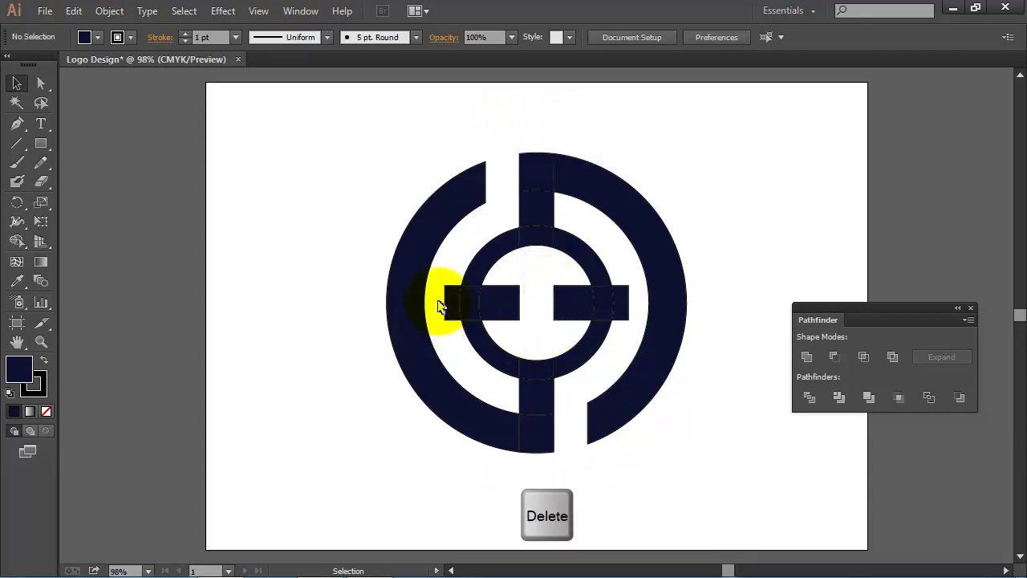
drag(438, 300, 636, 307)
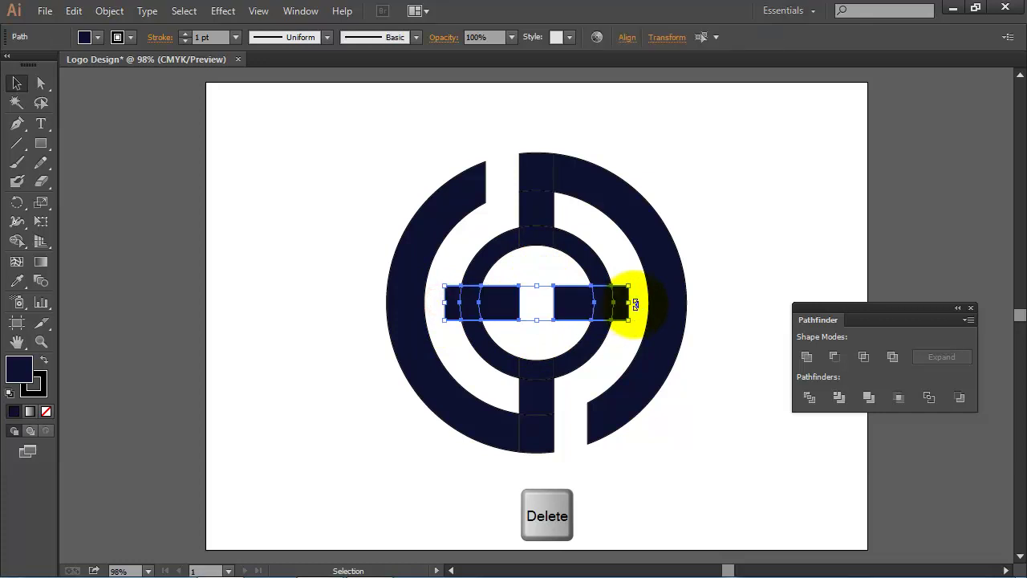
key(Delete)
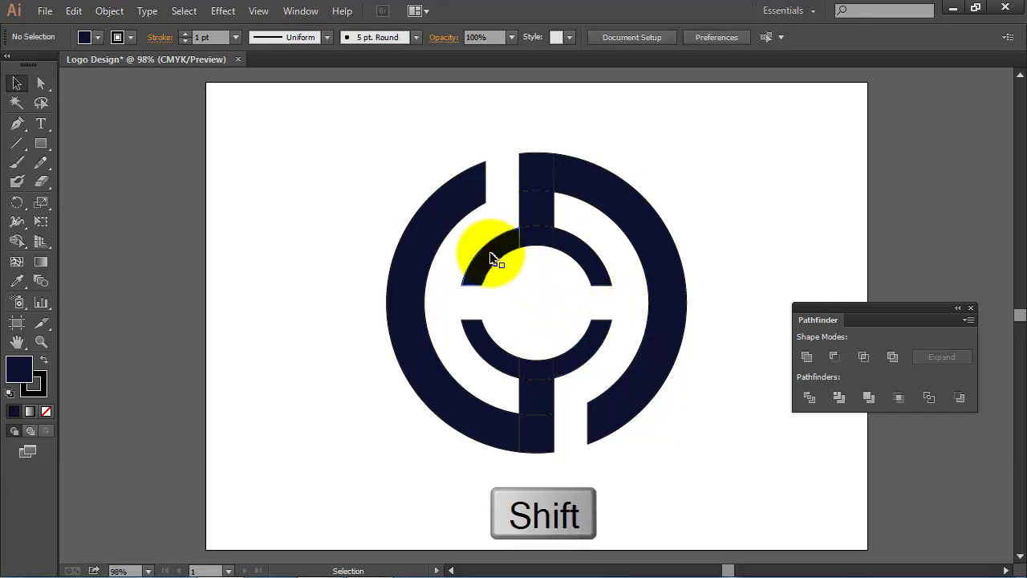
Step: Unite the two upper inner arcs with the right outer arc into one shape
shift+click(491, 257)
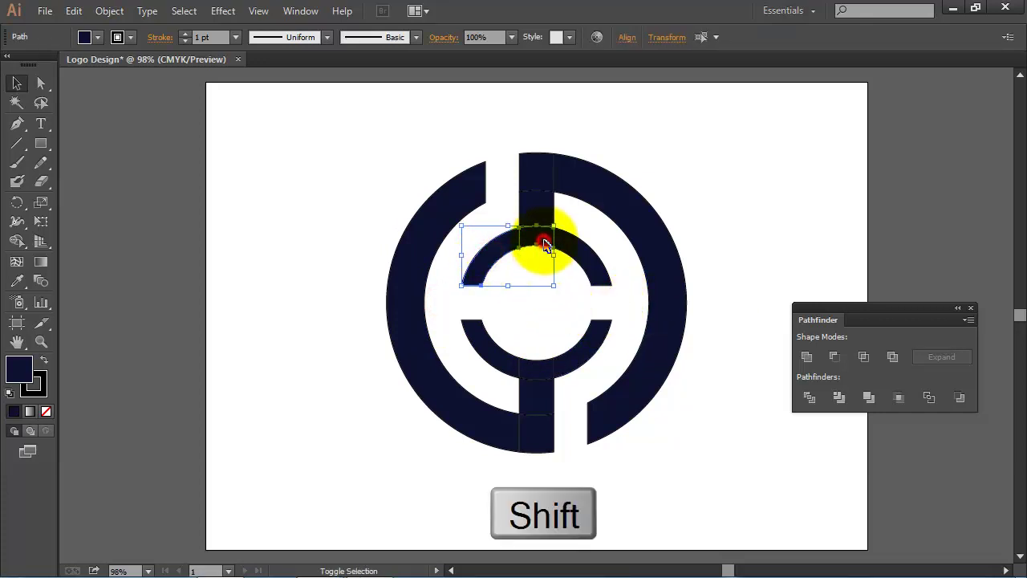
shift+click(581, 253)
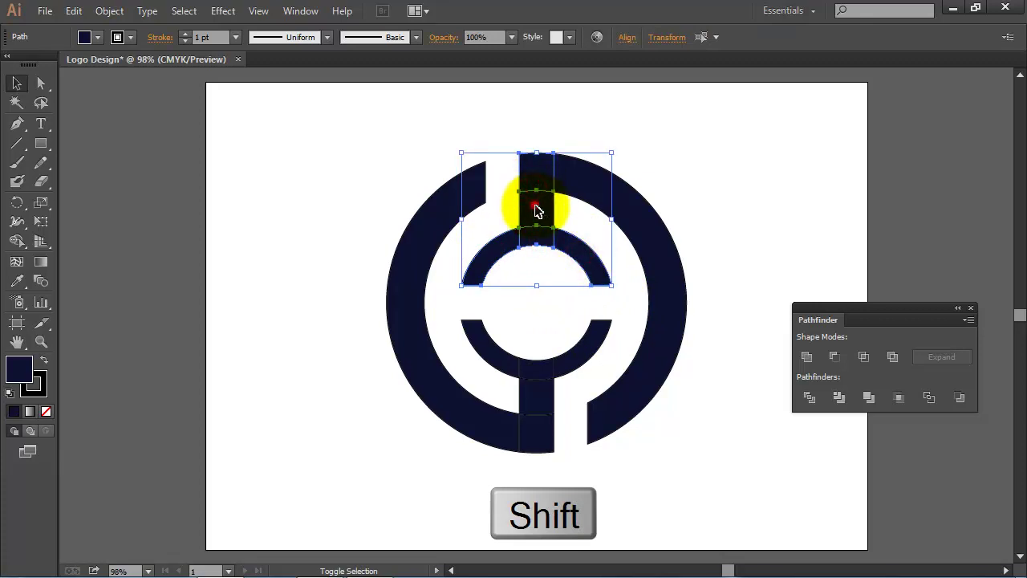
shift+click(601, 186)
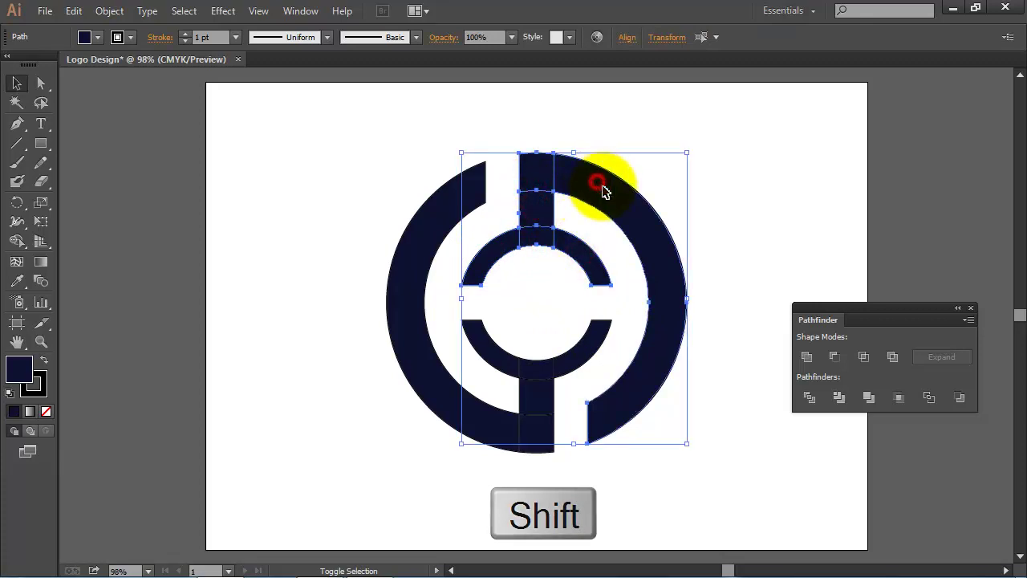
click(806, 356)
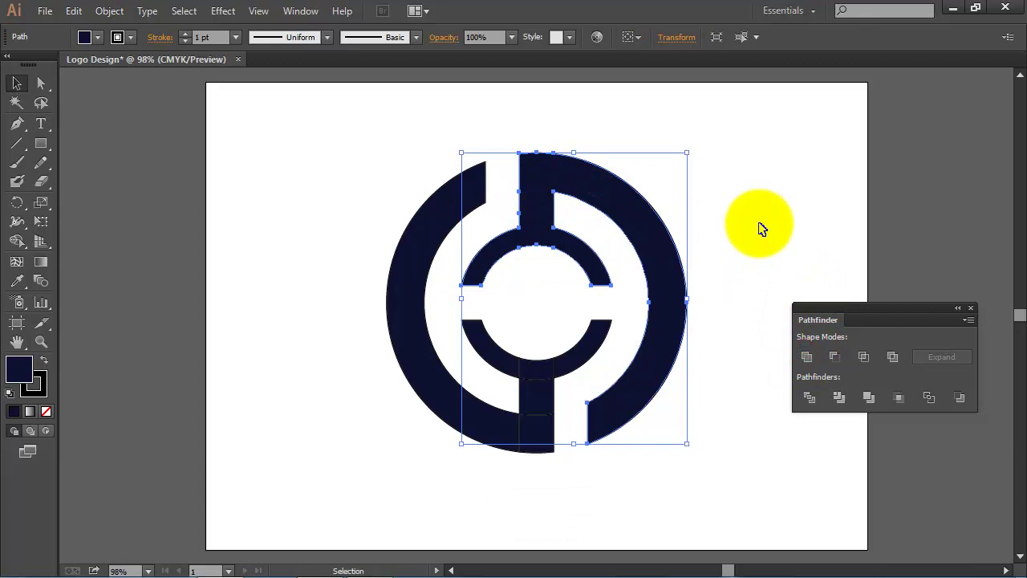
click(760, 220)
Step: Unite the lower inner arcs, stem pieces and left outer arc into a second shape
shift+click(491, 350)
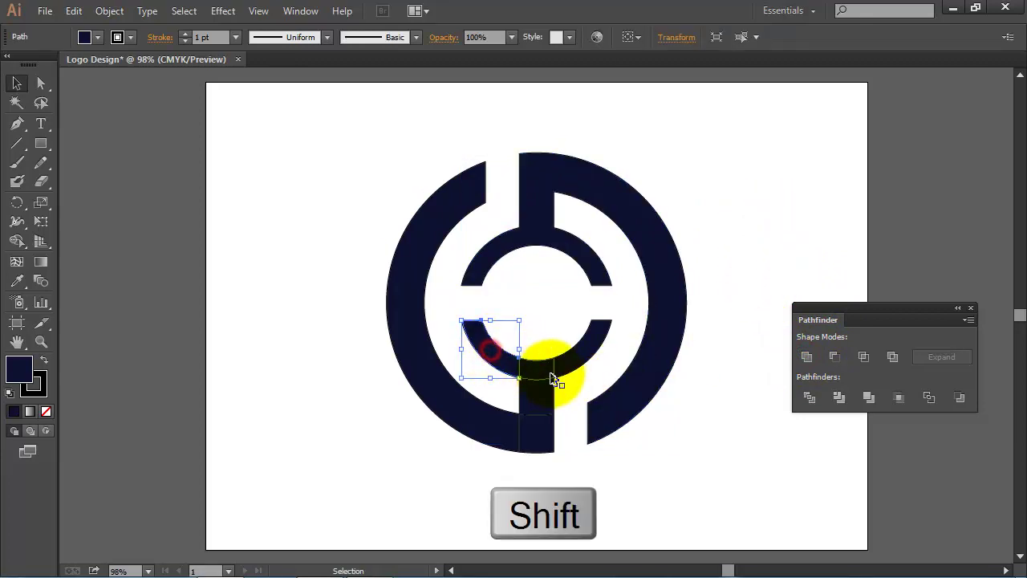
shift+click(543, 373)
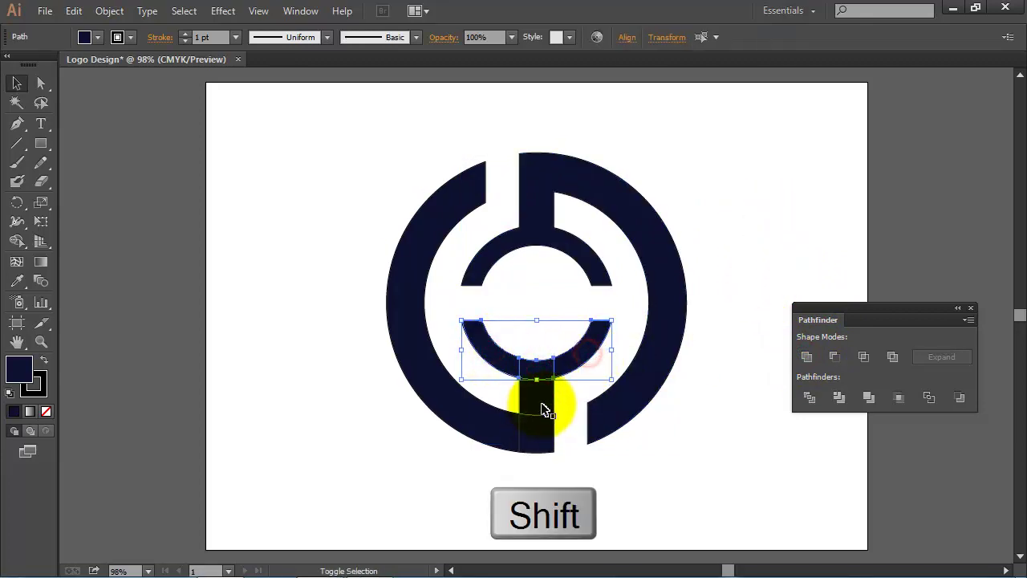
shift+click(542, 401)
shift+click(538, 443)
shift+click(484, 428)
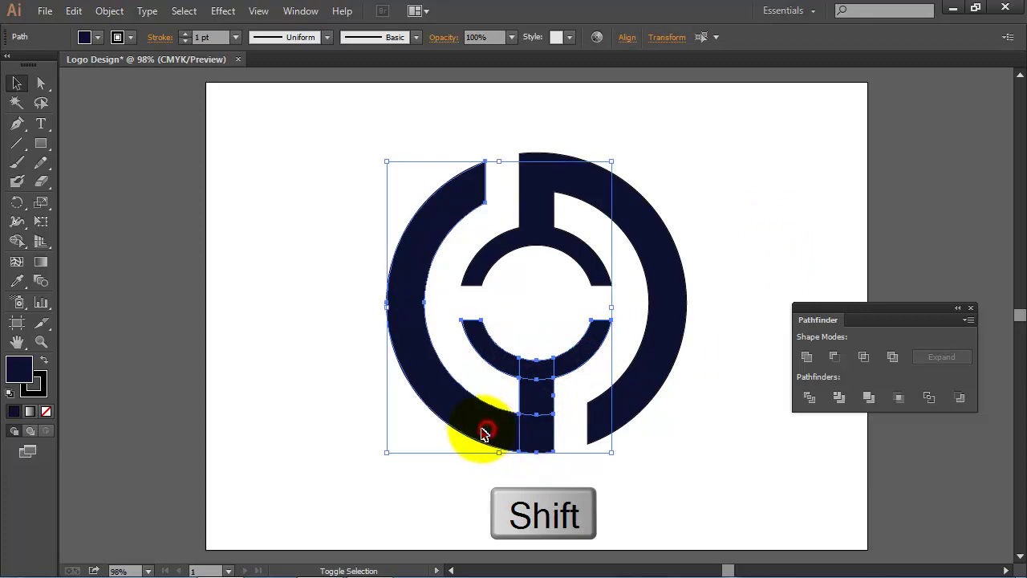
click(807, 357)
click(763, 253)
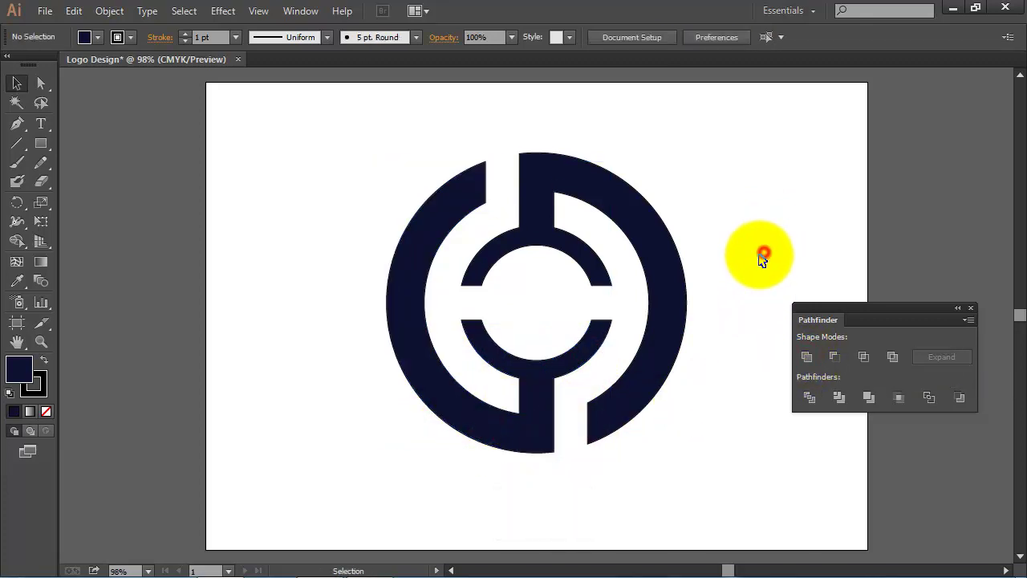
click(660, 237)
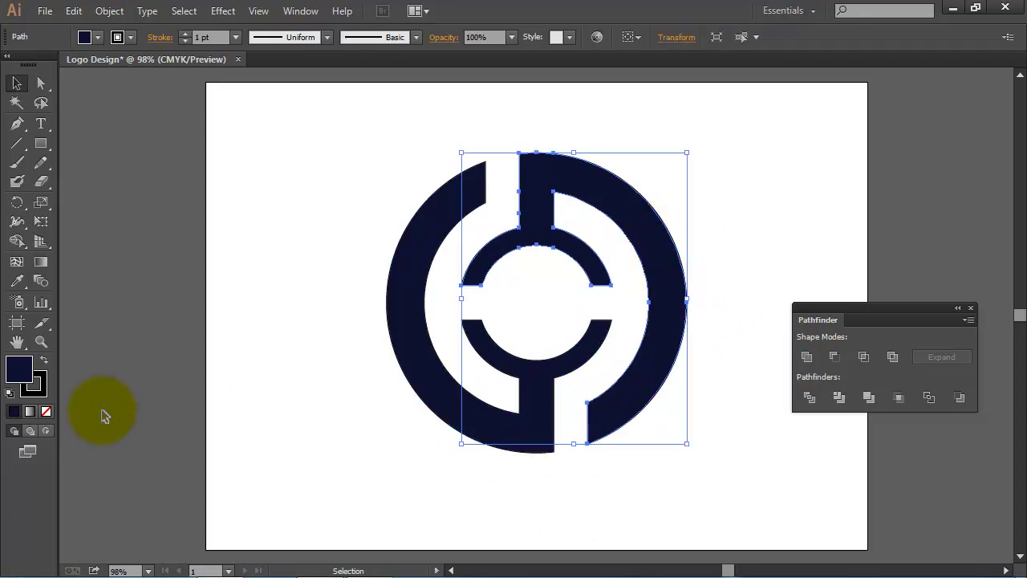
Step: Fill the selected right-hand logo shape with red using hex DE2D27
double_click(17, 370)
text(DE2D27)
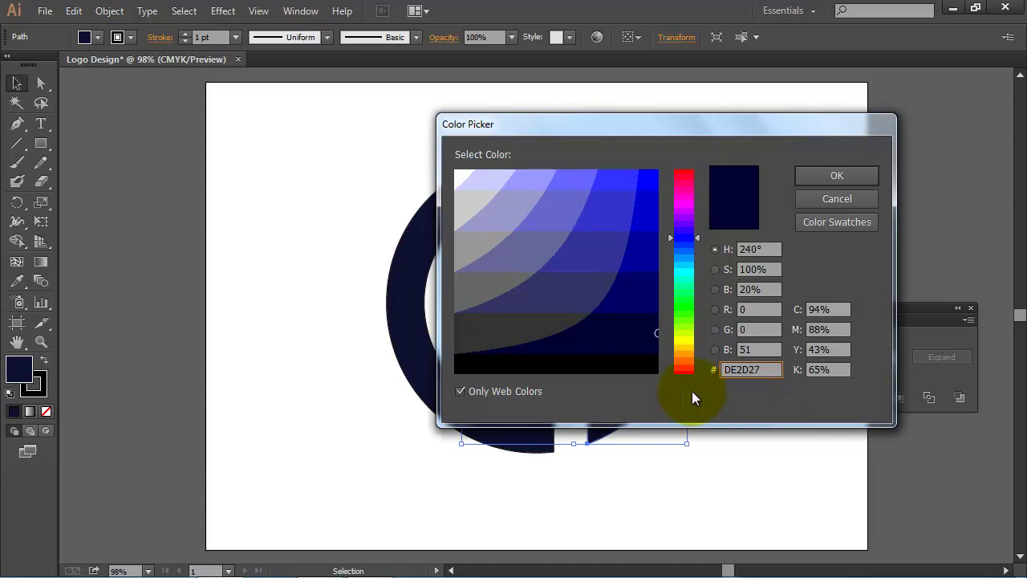
double_click(727, 370)
click(837, 175)
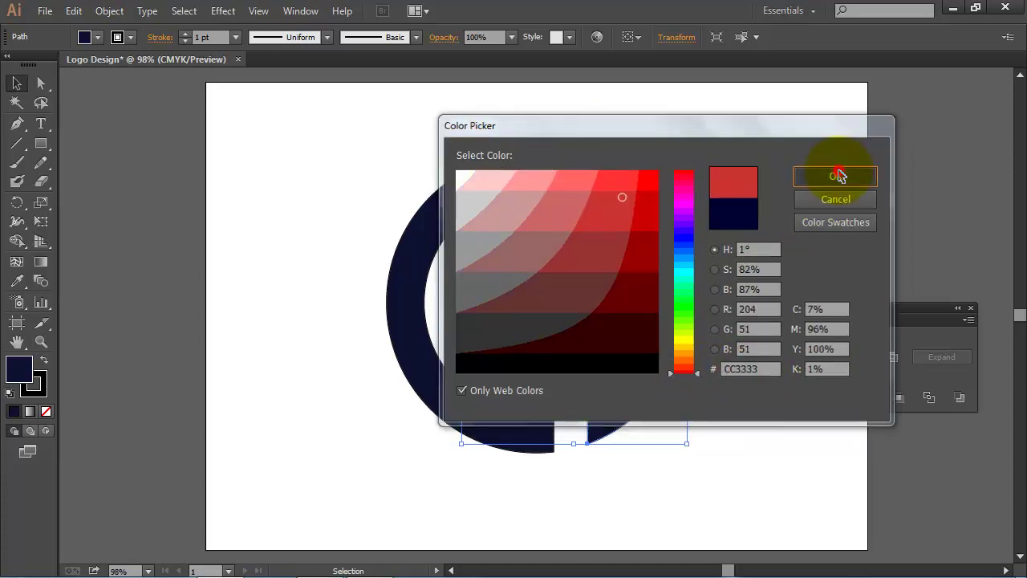
Step: Set the stroke of the red right half of the ring to None
click(755, 231)
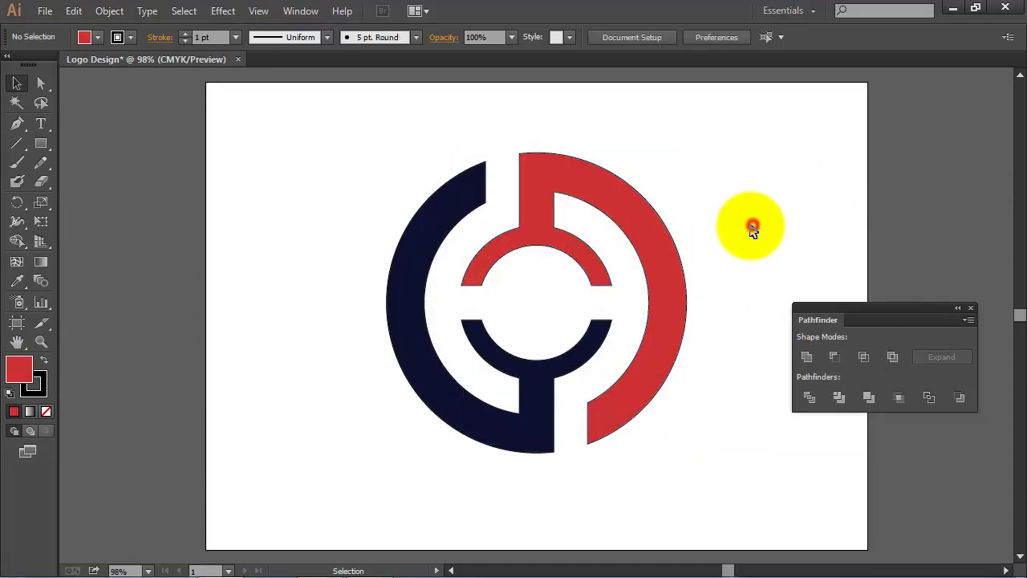
drag(855, 307, 889, 364)
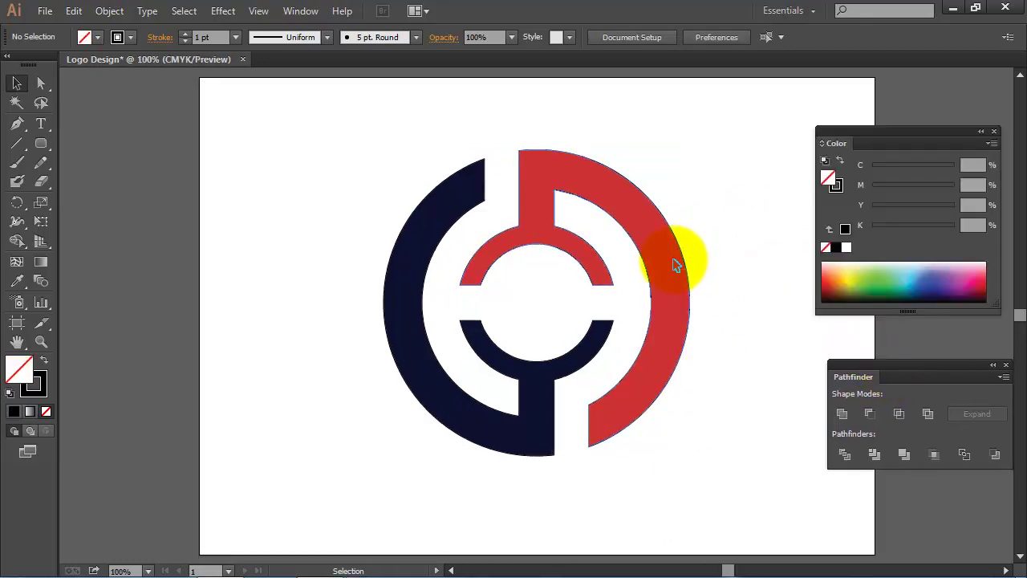
click(673, 265)
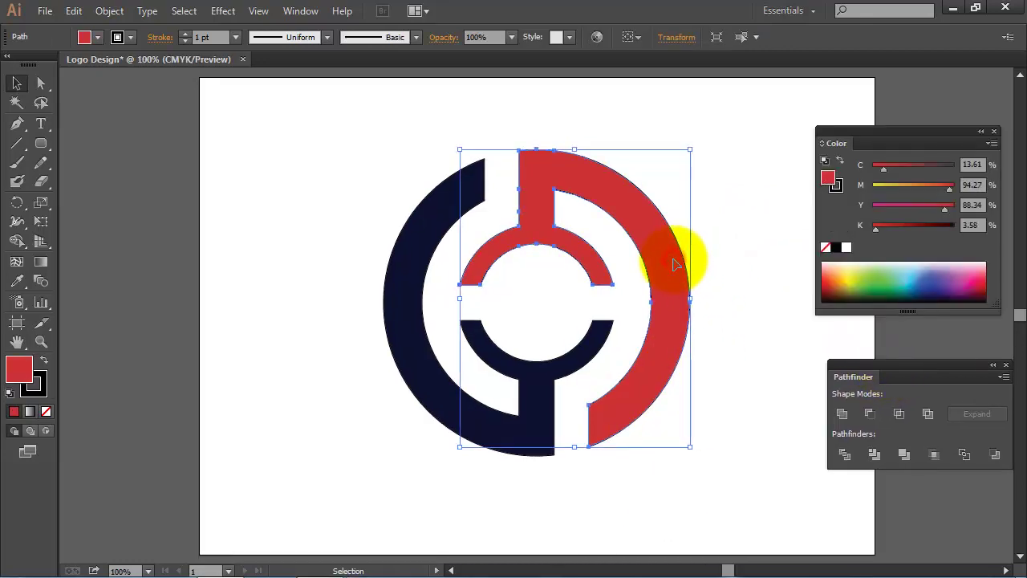
click(43, 384)
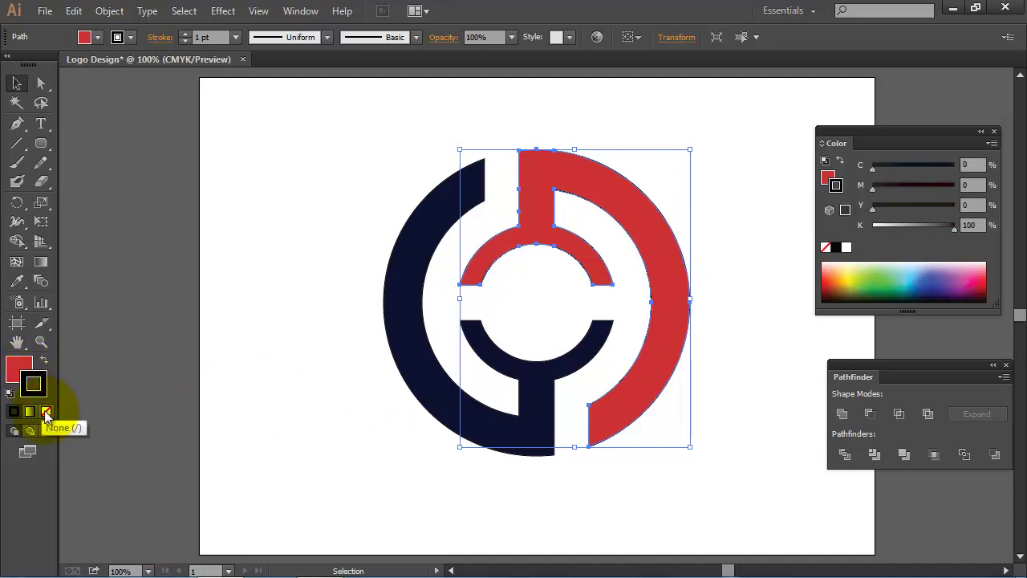
click(46, 412)
click(233, 311)
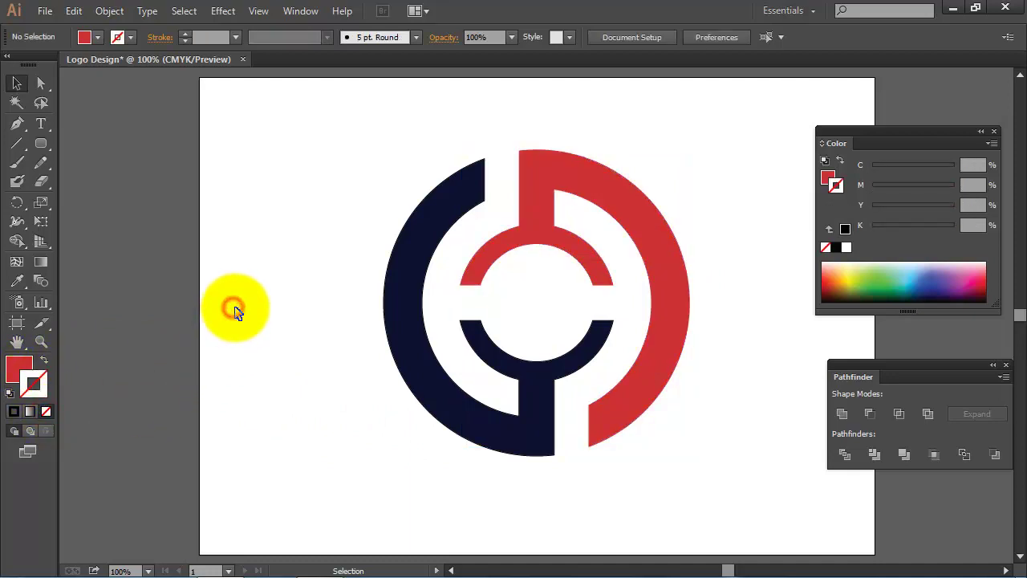
Step: Set the stroke of the navy left half to None as well
click(394, 275)
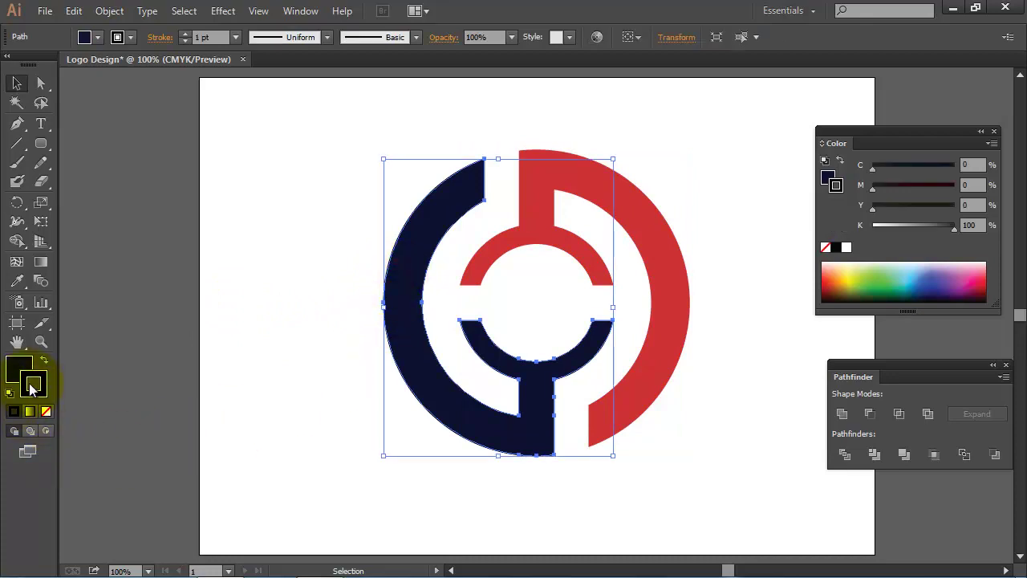
click(47, 412)
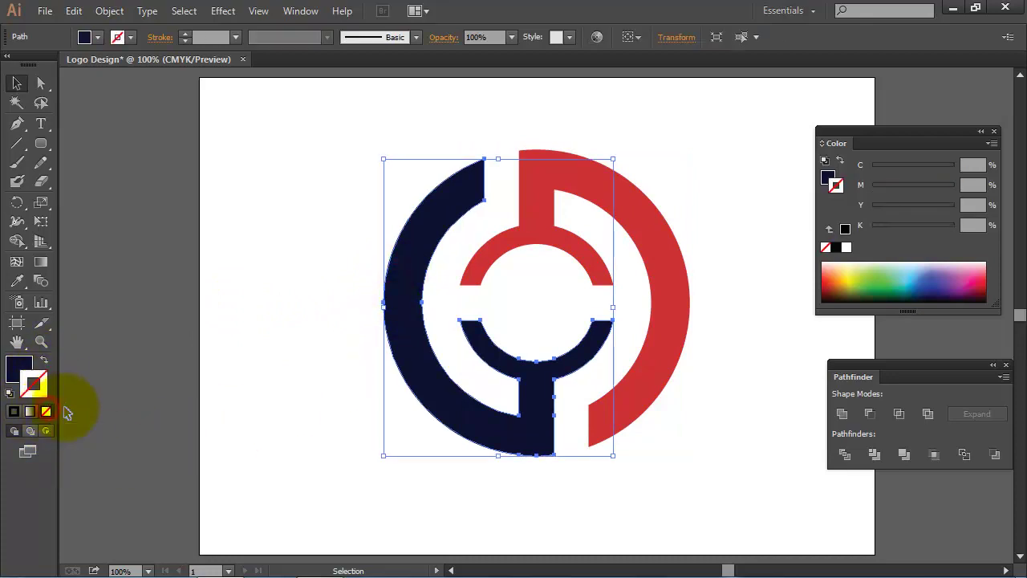
click(311, 316)
click(31, 368)
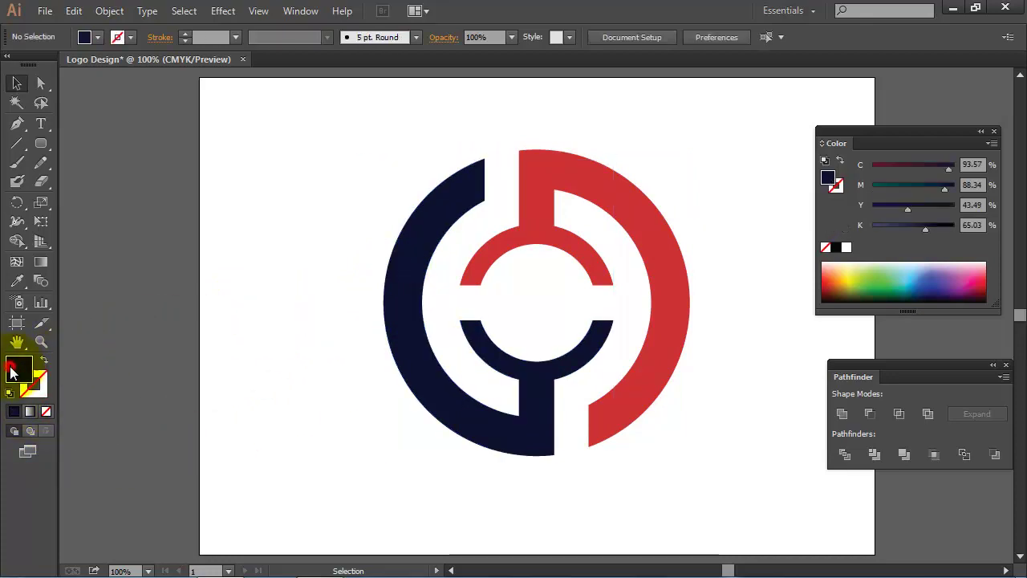
Step: Draw a tall rectangle left of the logo with no fill and a black outline
click(41, 149)
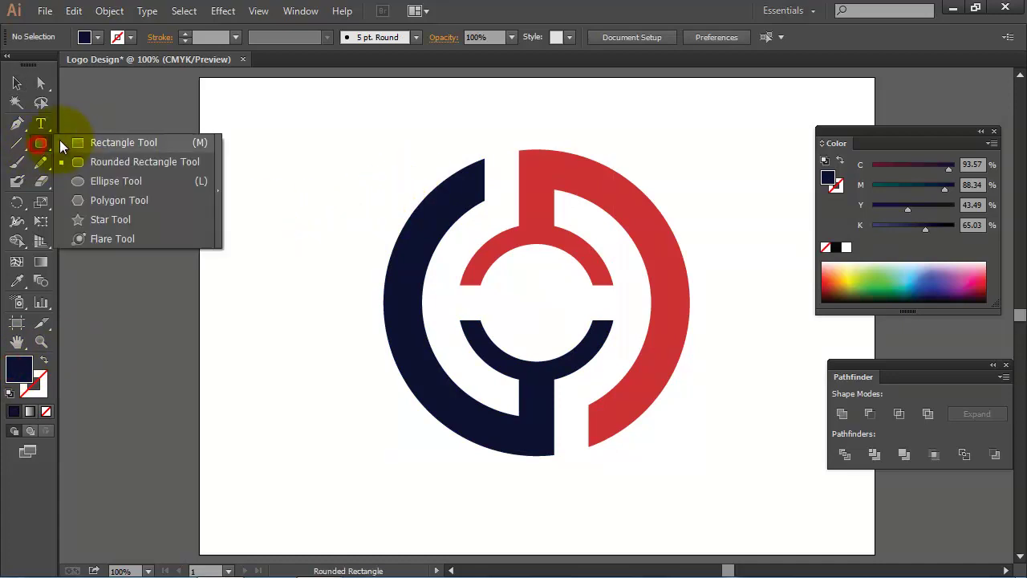
click(84, 147)
drag(243, 179, 309, 306)
click(10, 393)
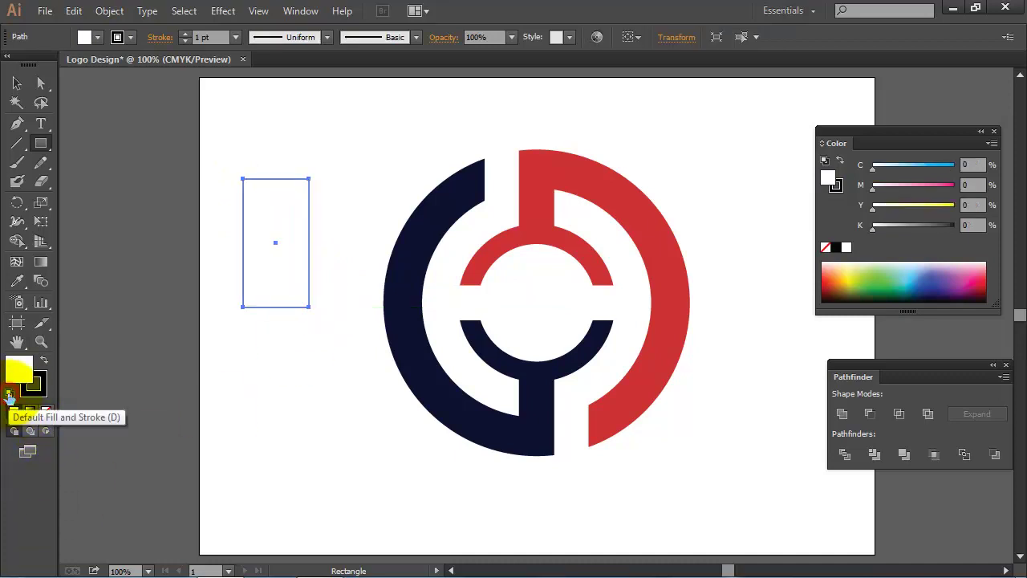
click(45, 412)
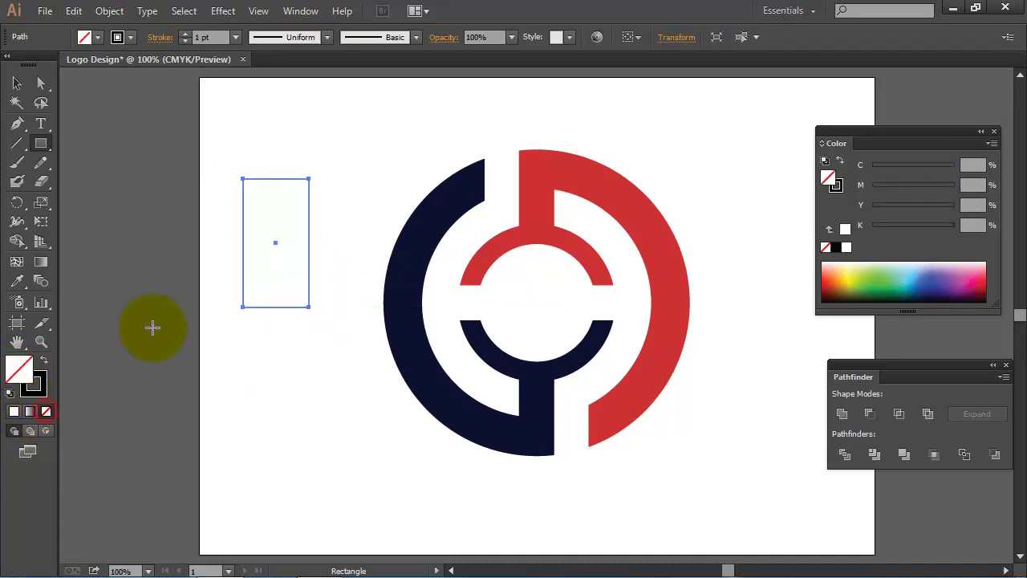
Step: Copy and Paste in Front the rectangle, then narrow the copy evenly from both sides
click(19, 84)
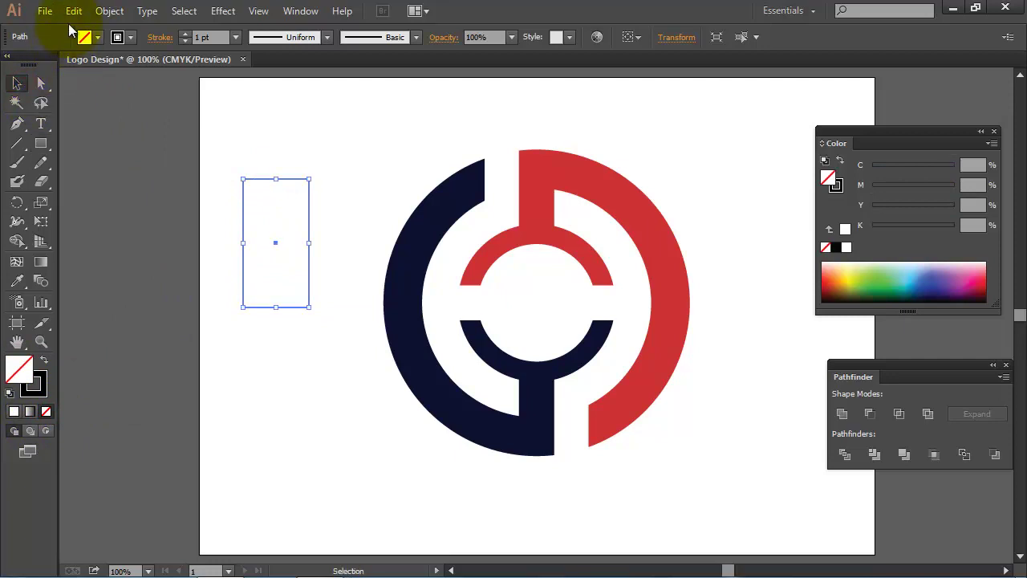
click(73, 10)
click(106, 88)
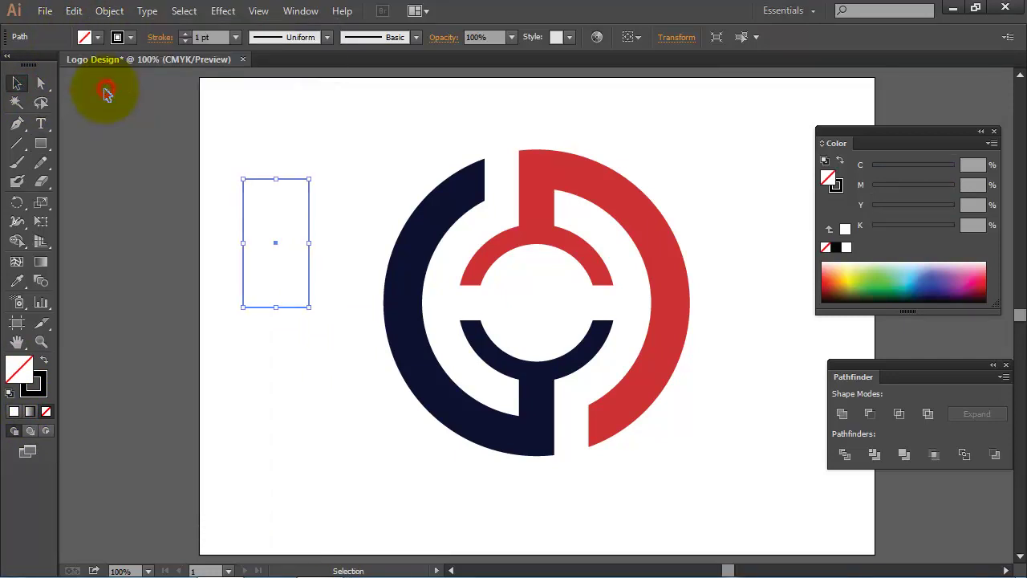
click(73, 11)
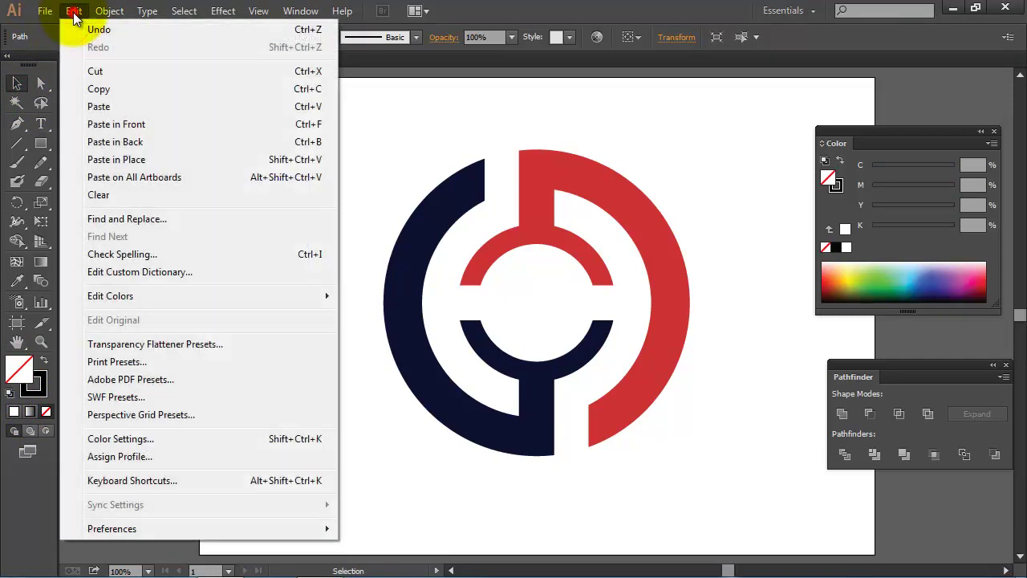
click(141, 125)
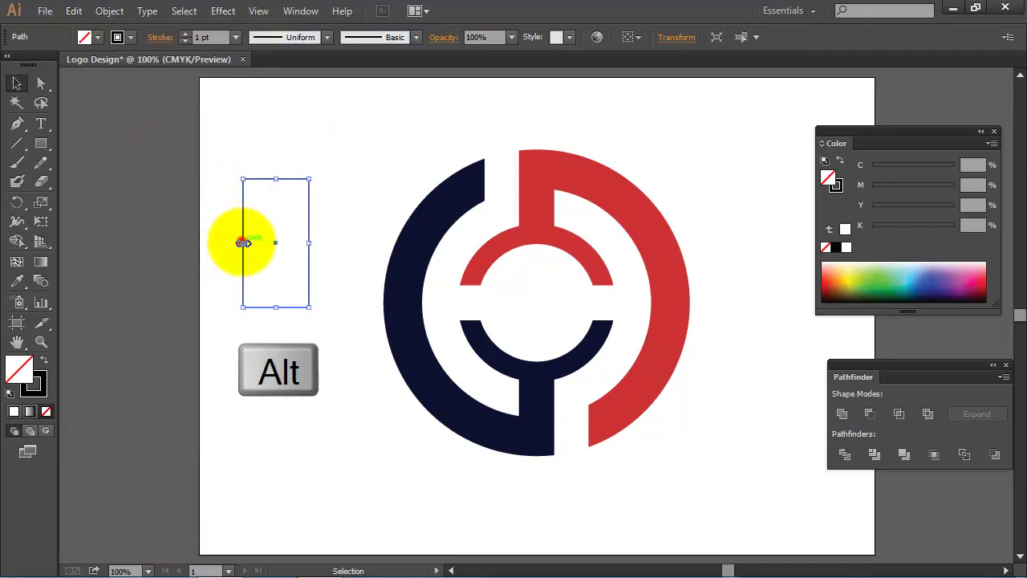
drag(243, 242, 261, 246)
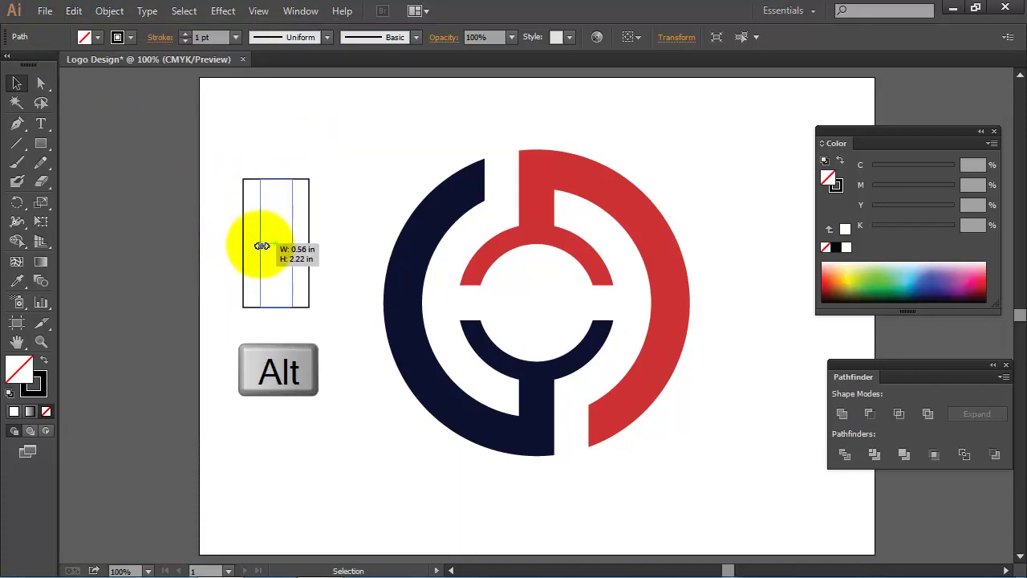
drag(264, 246, 264, 246)
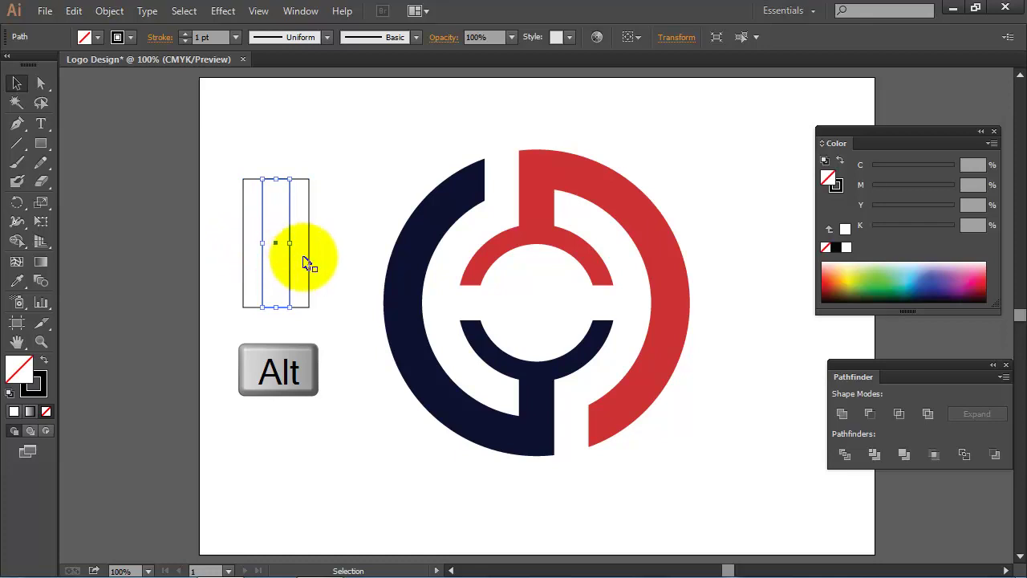
click(350, 146)
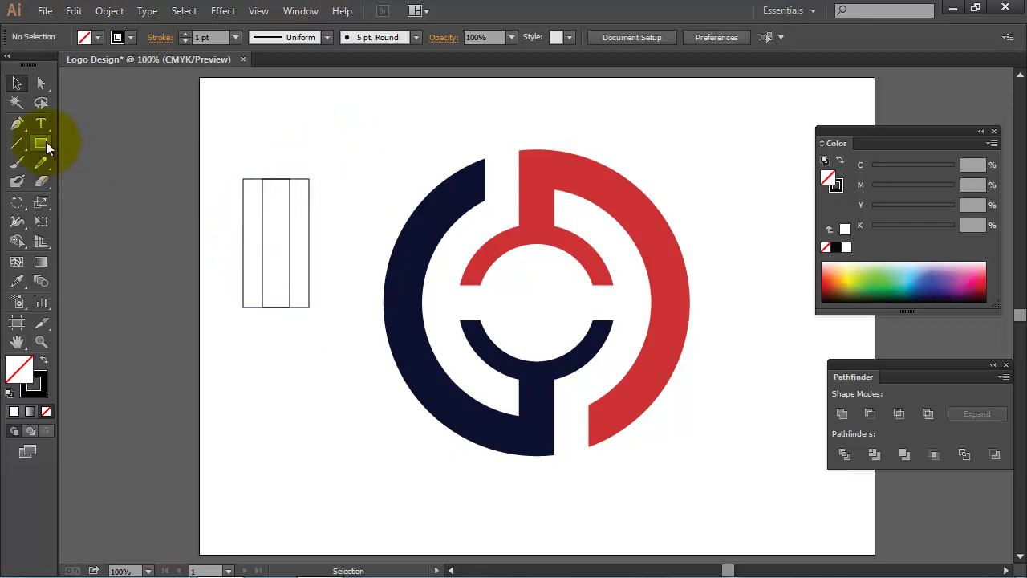
Step: Draw a three-sided polygon, rotate it 180° and place it under the rectangle
drag(41, 142, 120, 198)
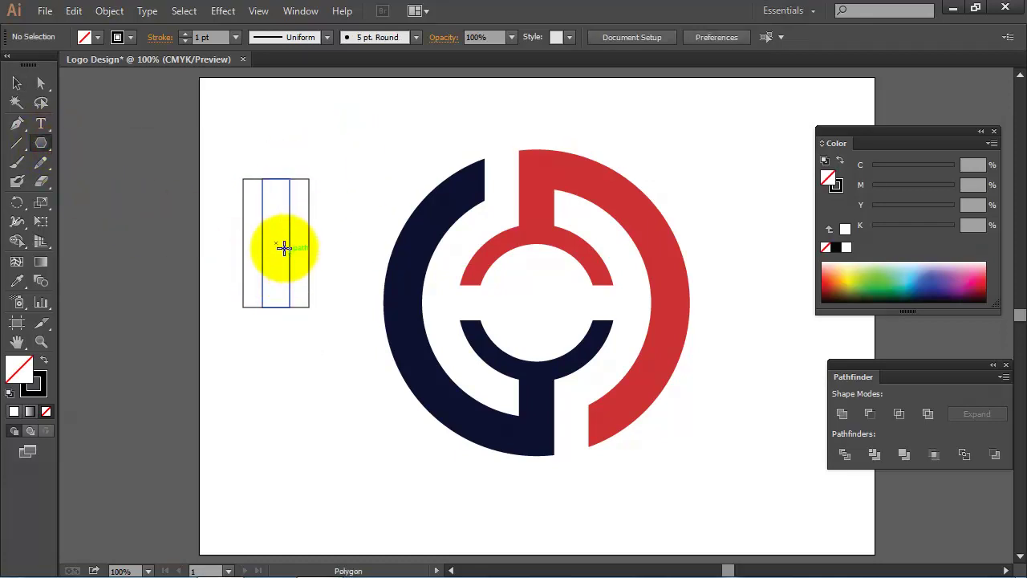
key(Down)
drag(275, 241, 297, 275)
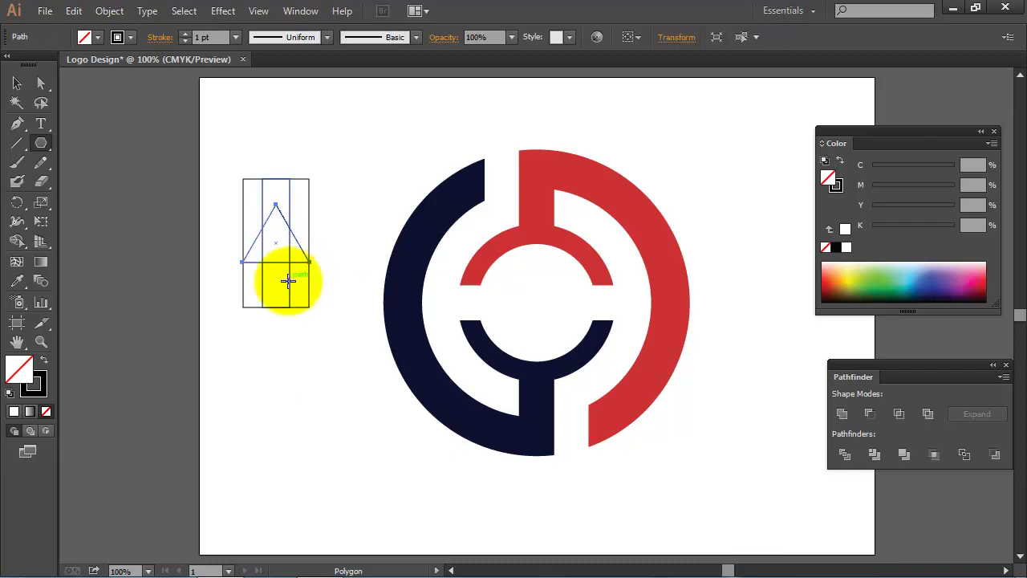
click(32, 88)
drag(315, 197, 211, 314)
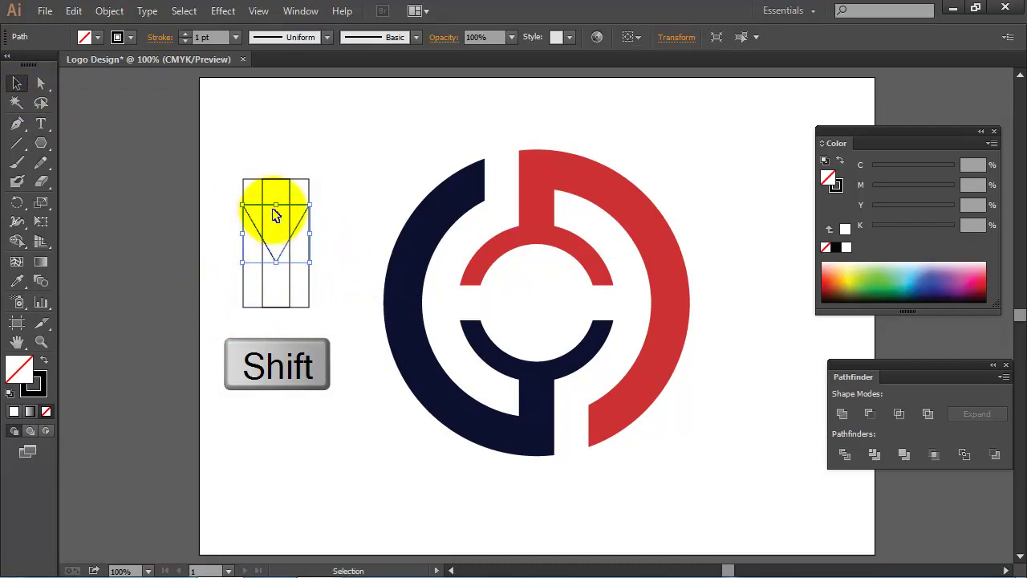
drag(279, 207, 283, 311)
click(340, 269)
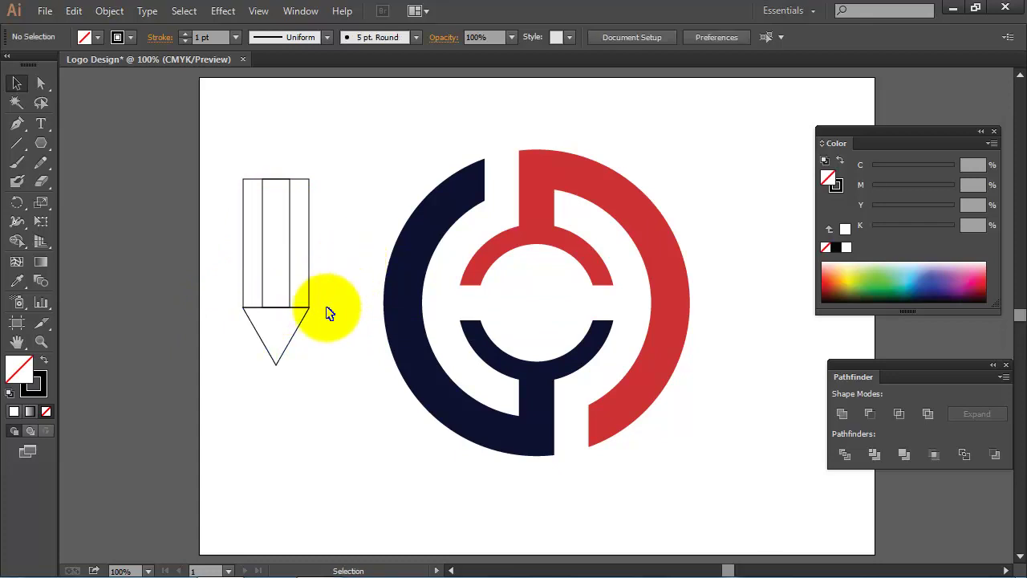
click(282, 354)
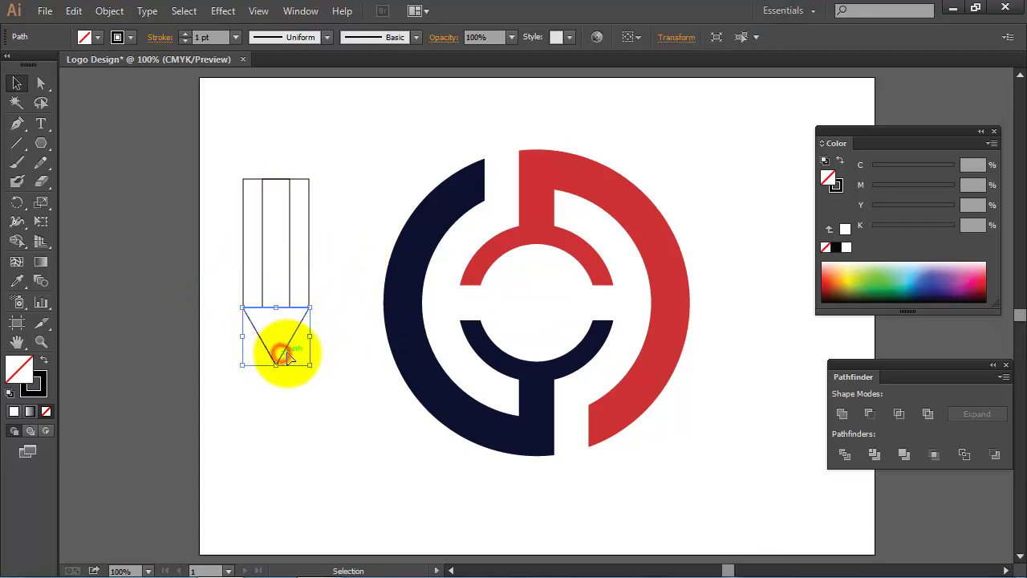
key(ctrl+plus)
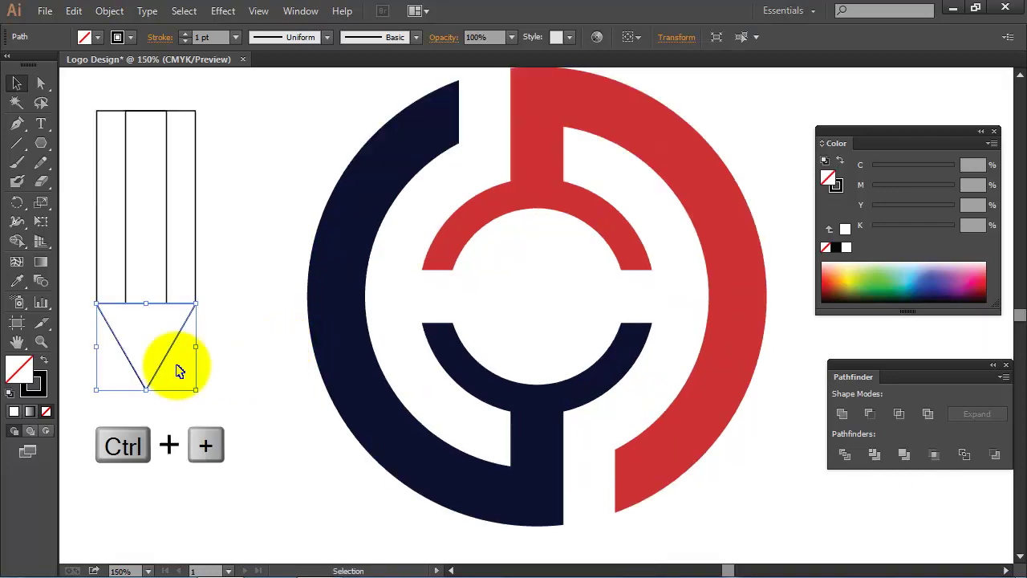
Step: Scale a 30% copy of the triangle about its bottom point and fill it black
click(46, 204)
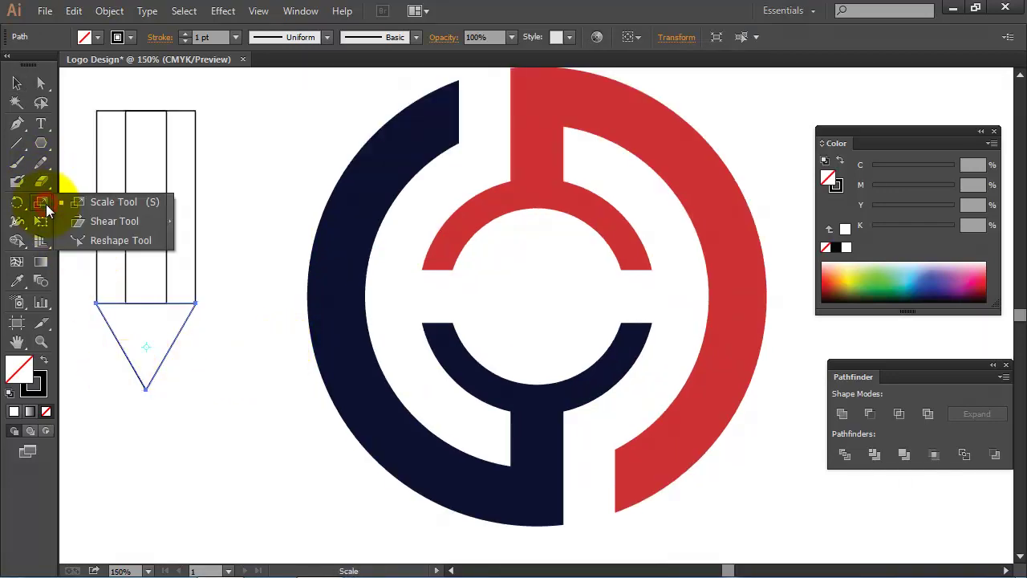
click(86, 206)
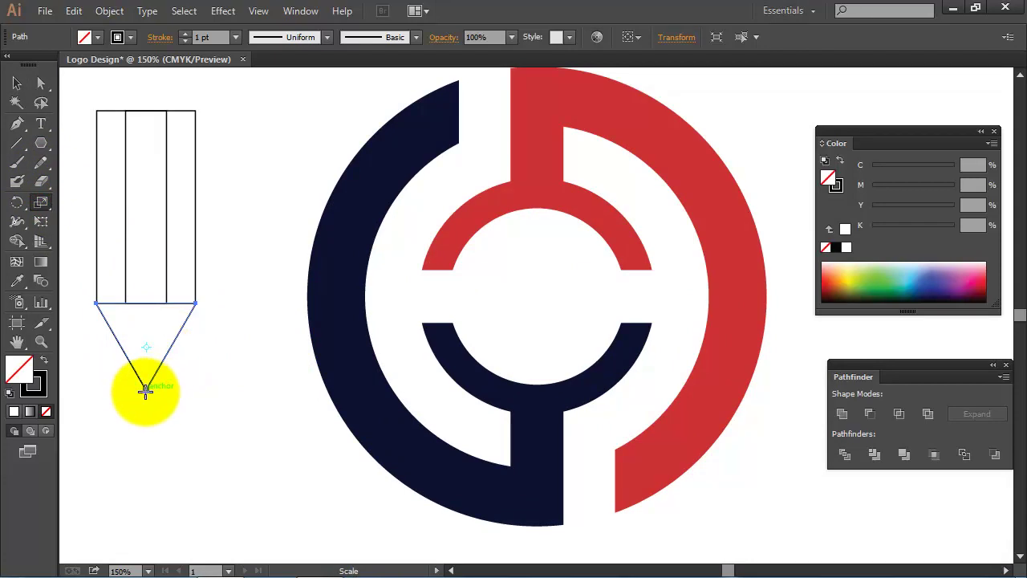
alt+click(146, 391)
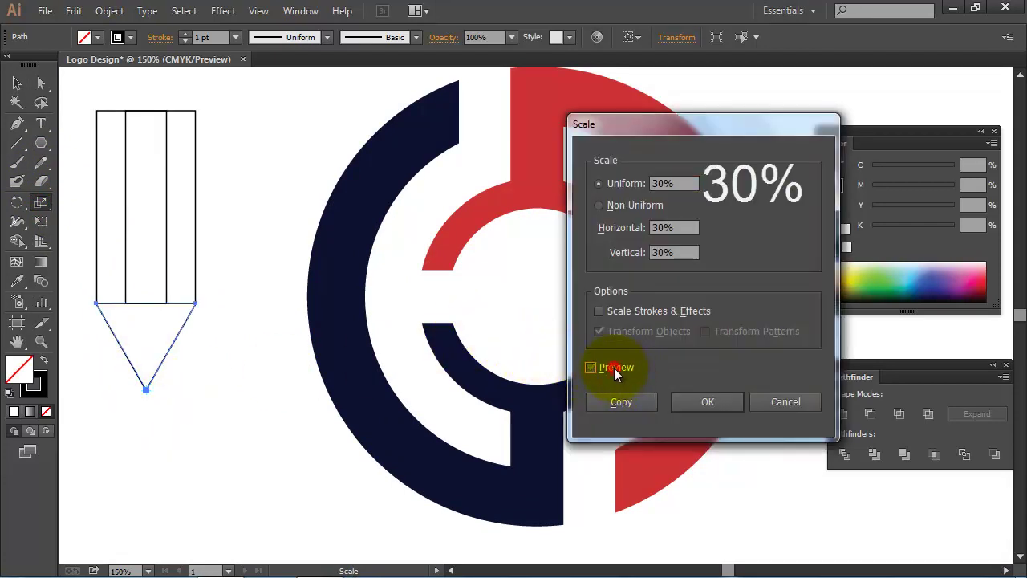
click(614, 368)
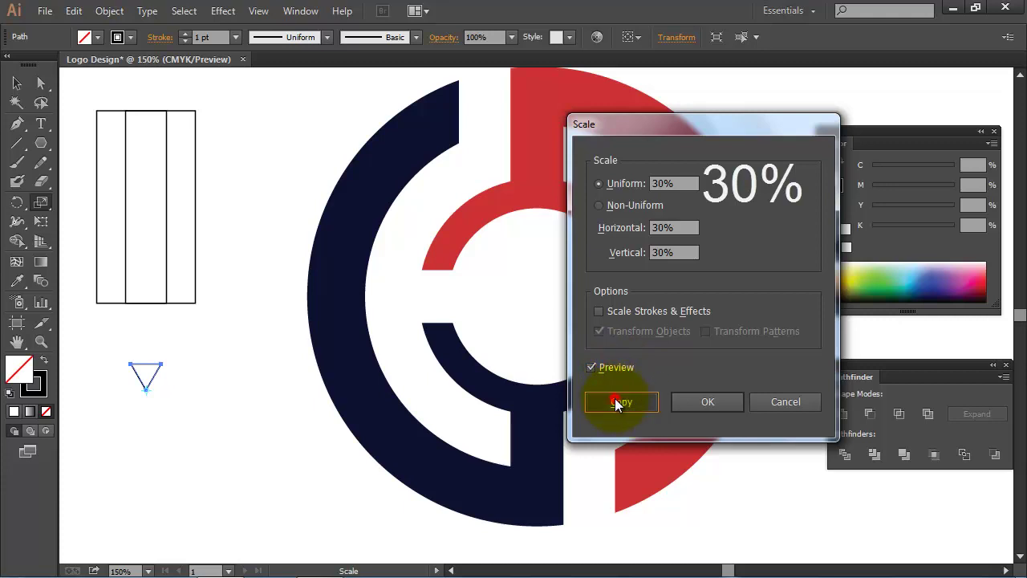
click(622, 402)
click(16, 83)
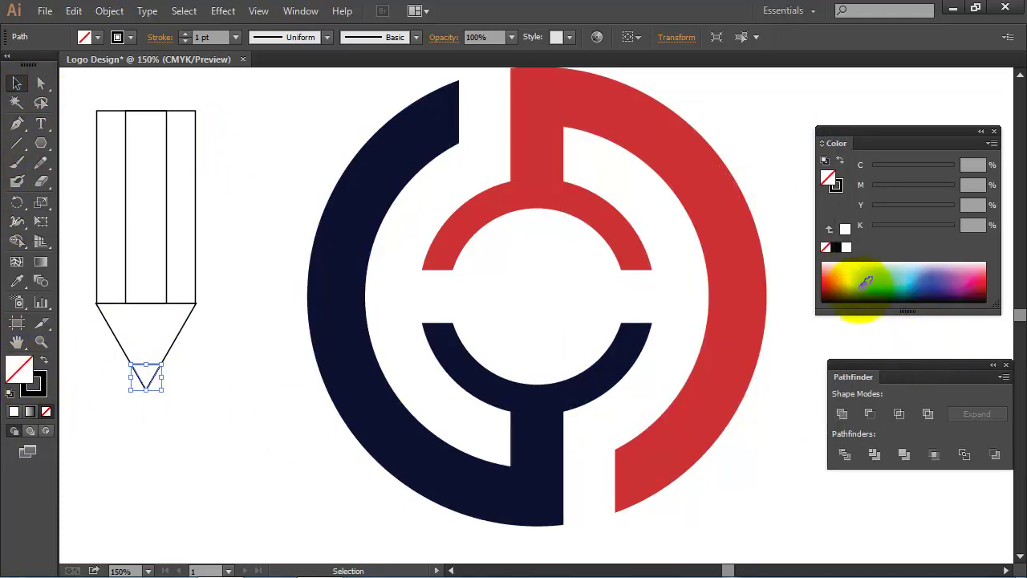
click(836, 247)
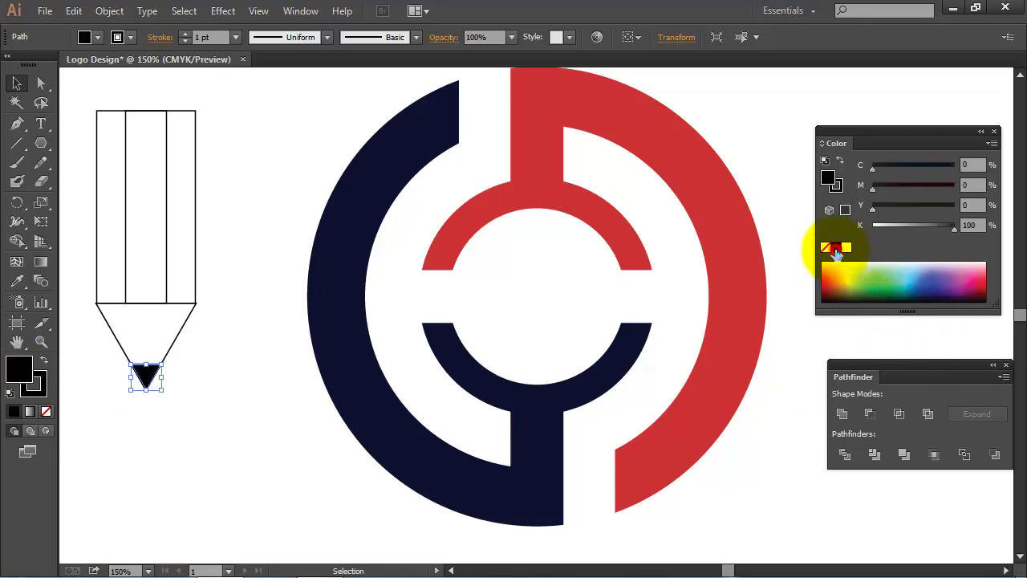
click(247, 243)
mouse_move(243, 208)
mouse_down()
mouse_move(298, 263)
mouse_move(323, 268)
mouse_up()
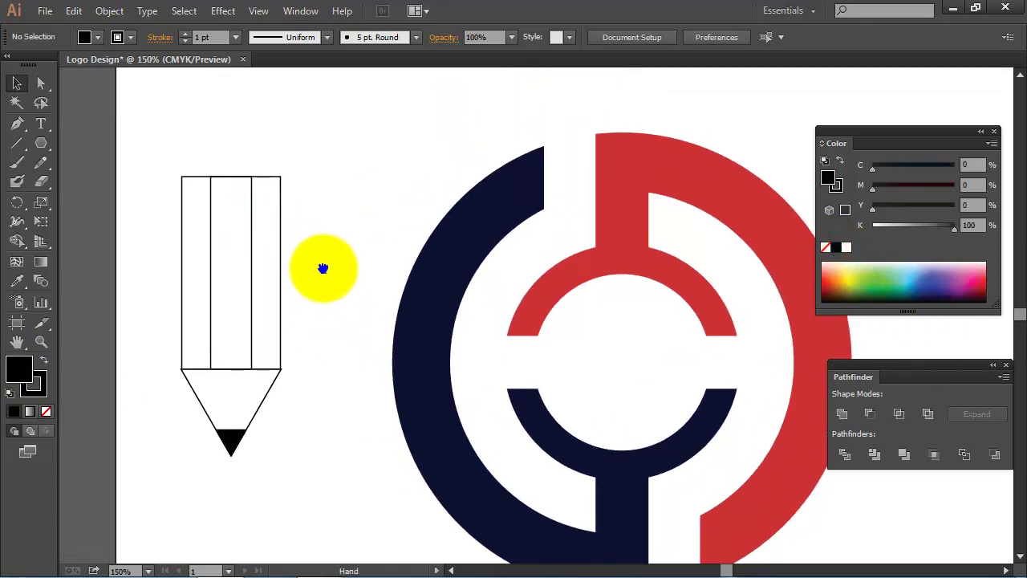
Step: Draw a rounded rectangle, move it onto the pencil top and fill it light blue
mouse_move(38, 145)
mouse_down()
mouse_move(93, 175)
mouse_move(89, 162)
mouse_up()
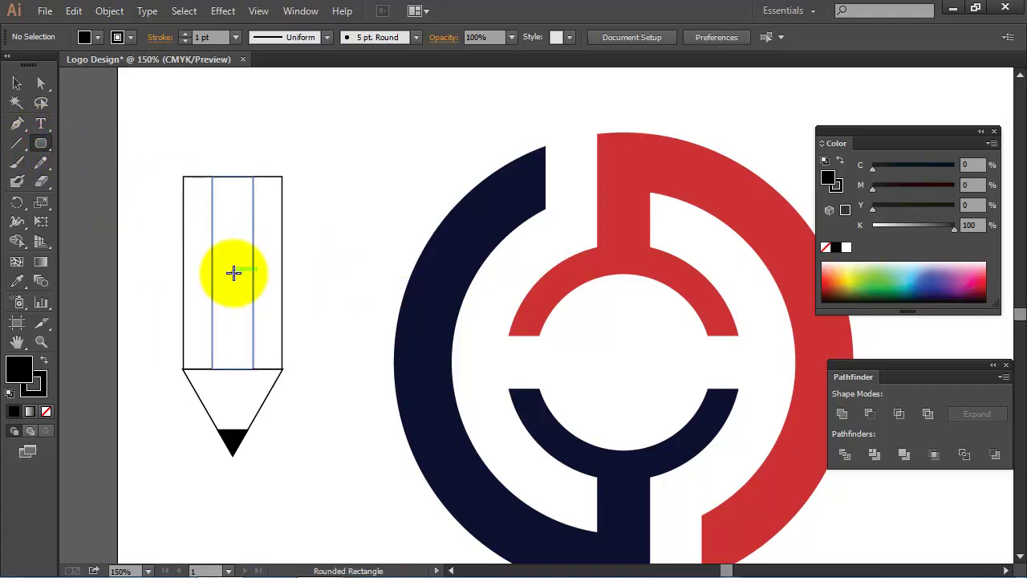
drag(232, 273, 283, 303)
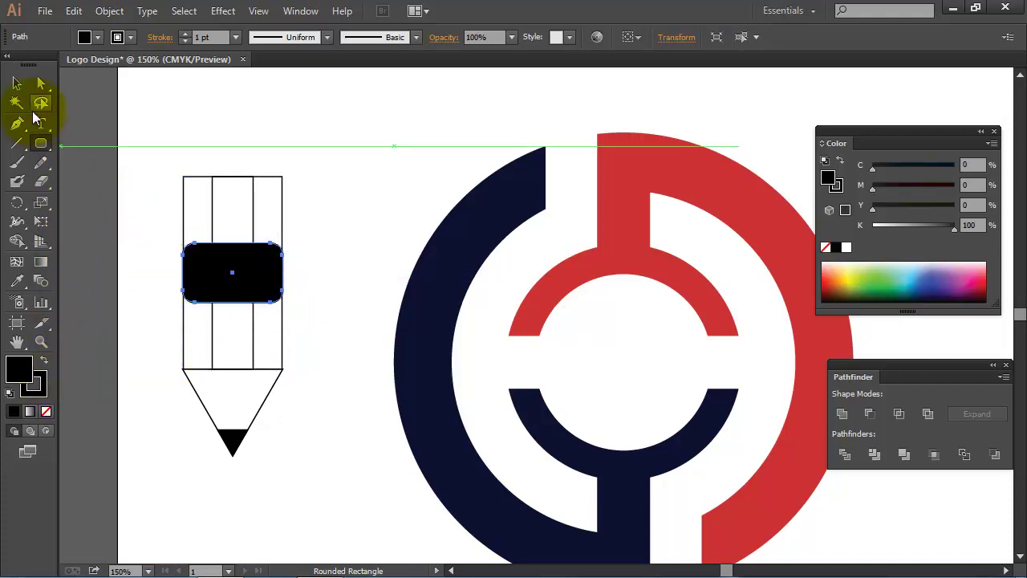
click(17, 84)
drag(232, 264, 233, 134)
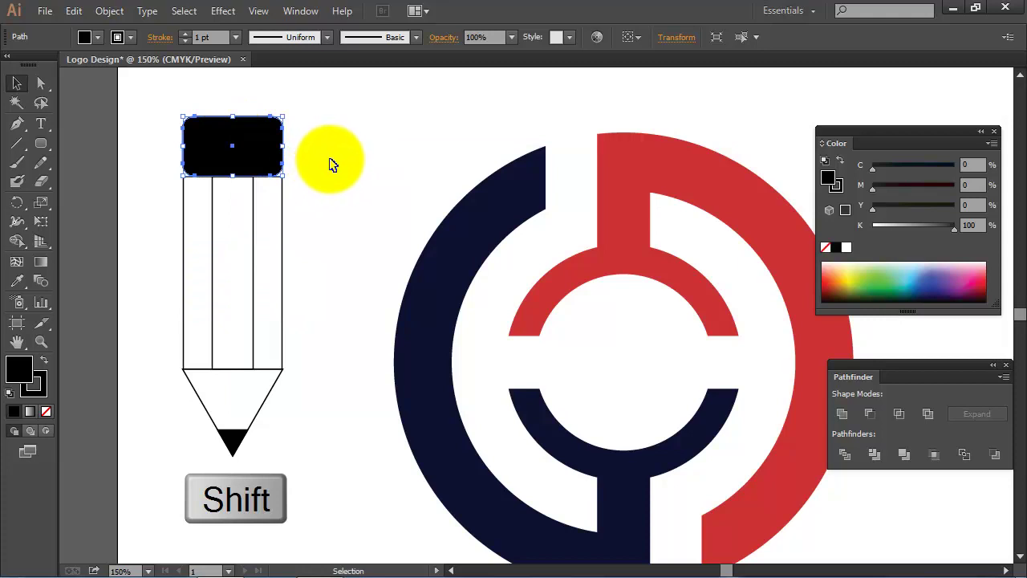
click(331, 163)
click(249, 154)
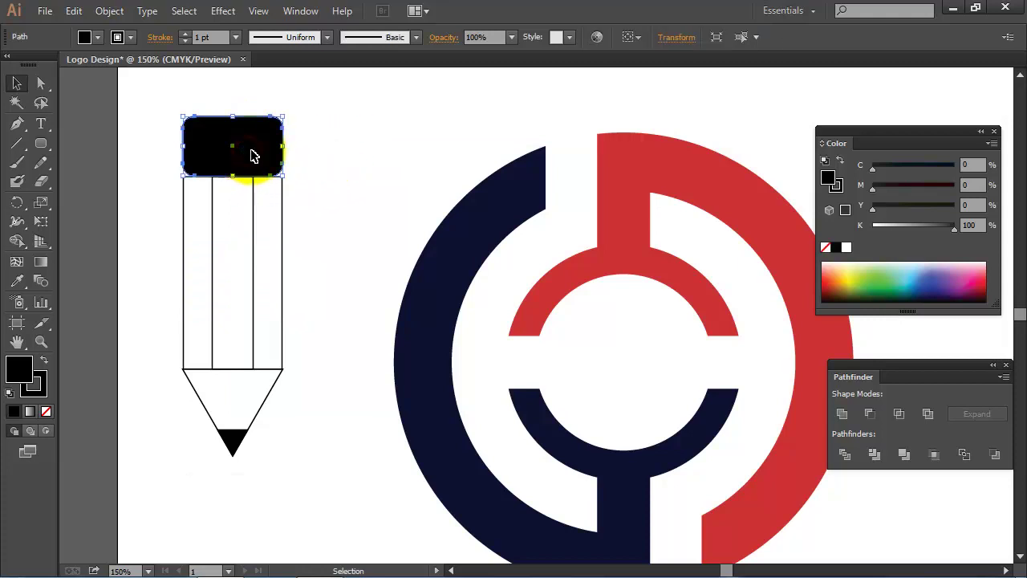
click(913, 259)
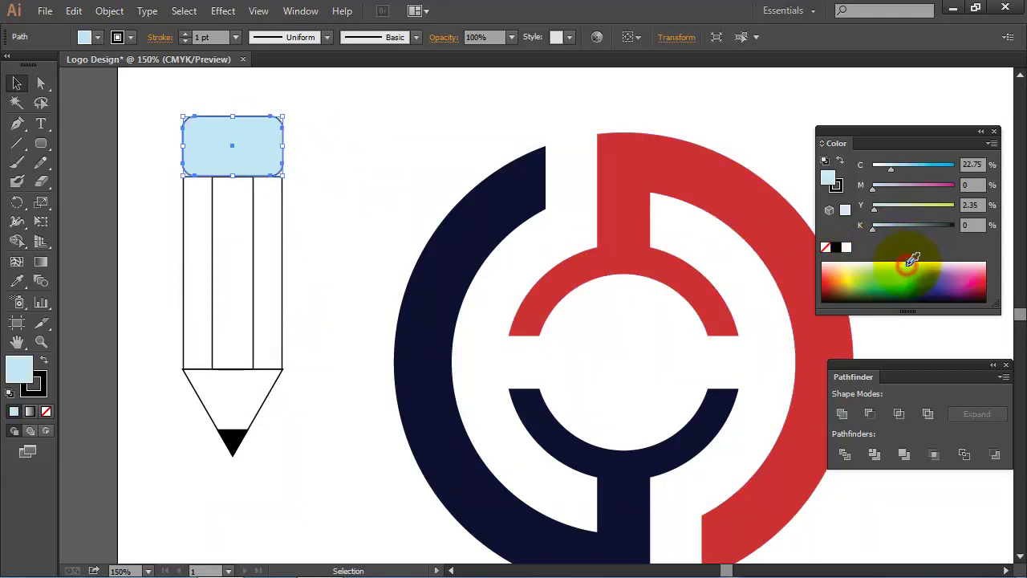
click(359, 190)
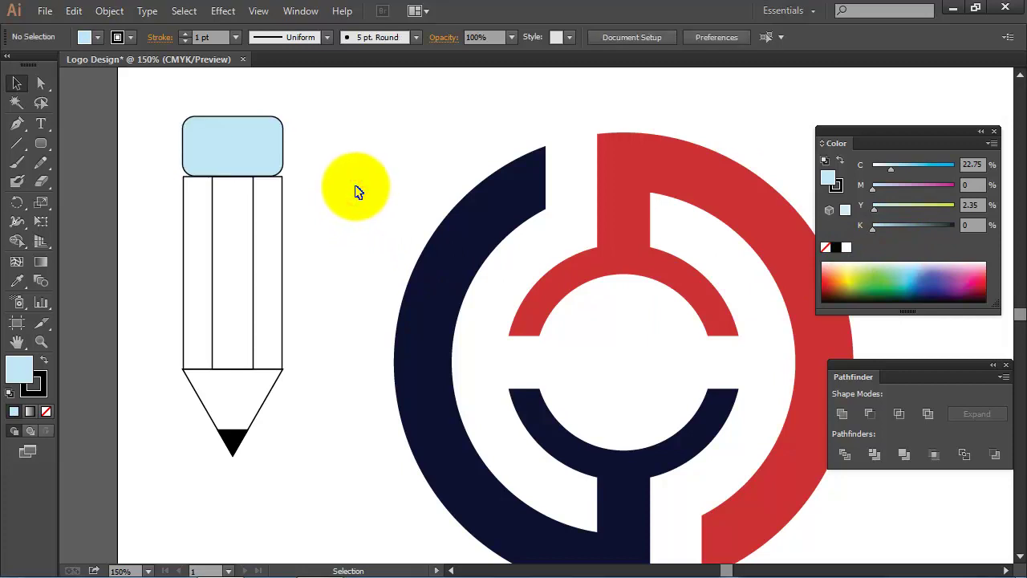
drag(43, 145, 137, 161)
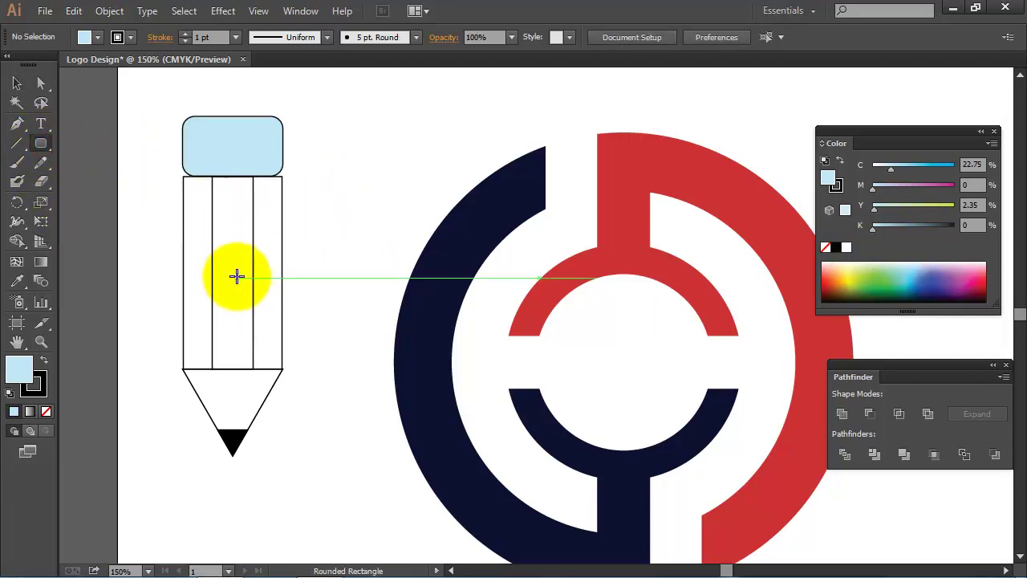
Step: Draw a thin rounded band beneath the eraser and fill it salmon
drag(234, 272, 282, 283)
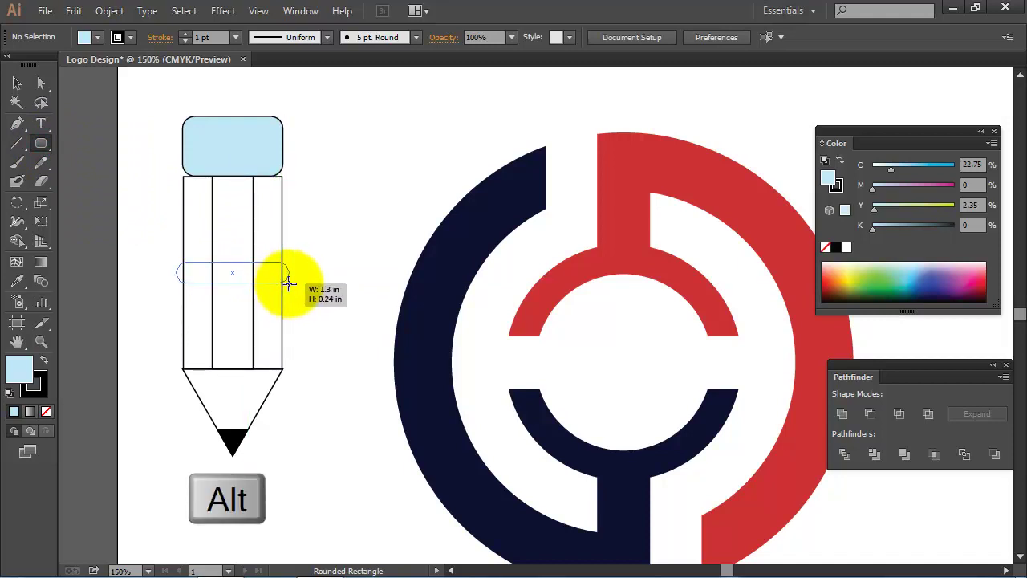
mouse_move(290, 281)
mouse_down()
mouse_move(239, 206)
mouse_move(256, 175)
mouse_up()
click(19, 85)
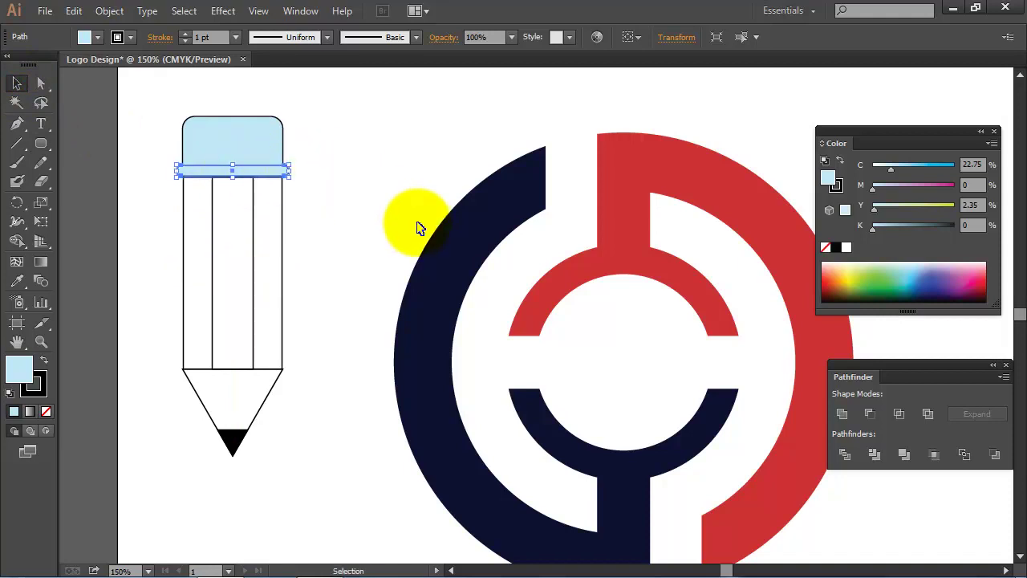
click(825, 273)
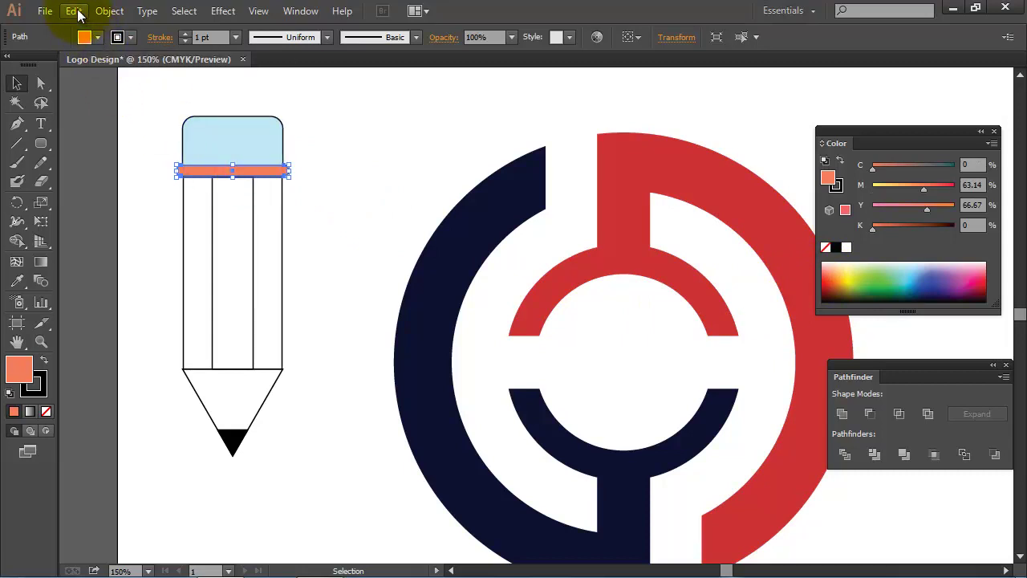
Step: Paste a copy of the band in front, move it slightly up and fill it red
click(74, 11)
click(107, 89)
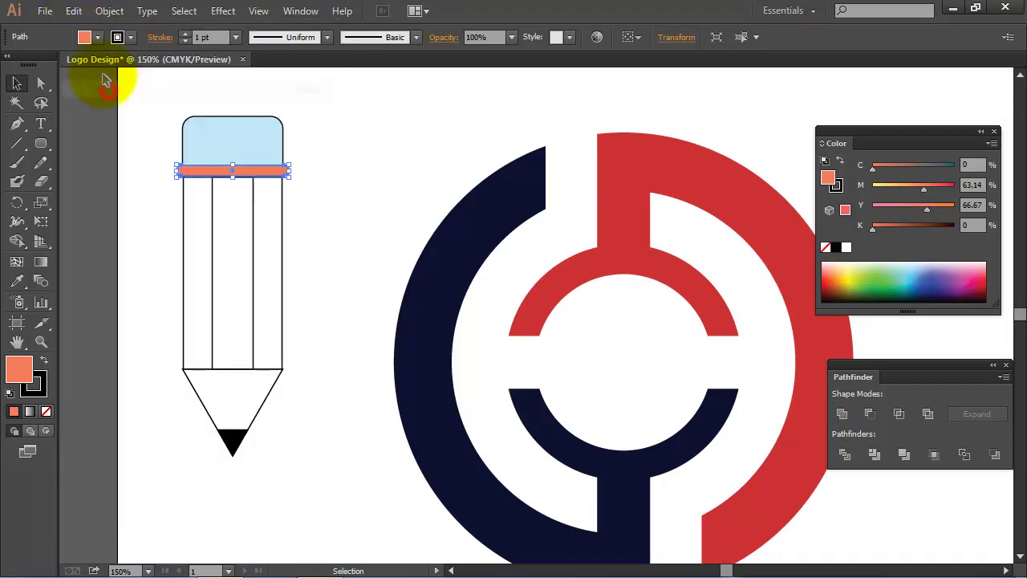
click(74, 11)
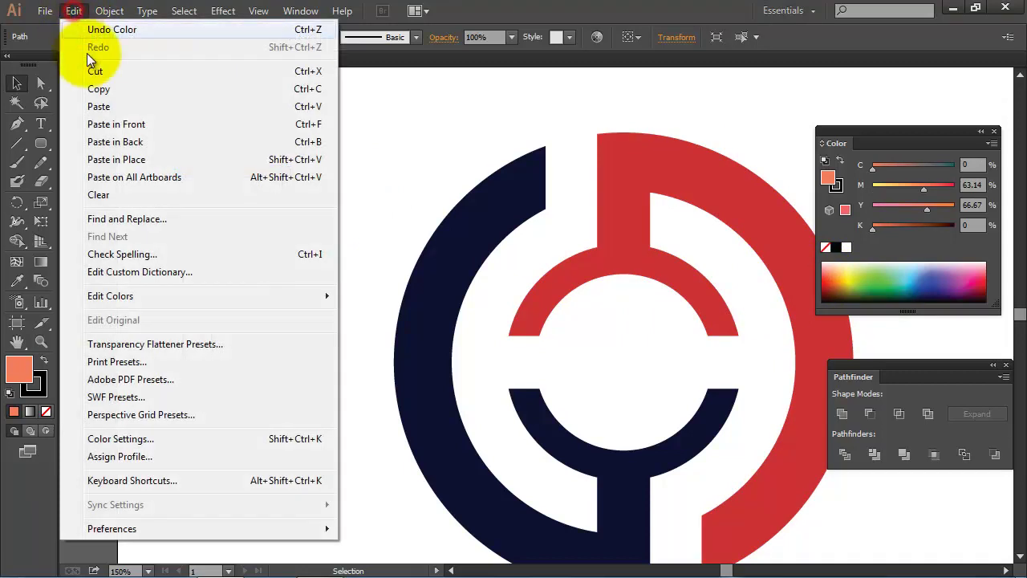
click(140, 125)
drag(251, 170, 250, 157)
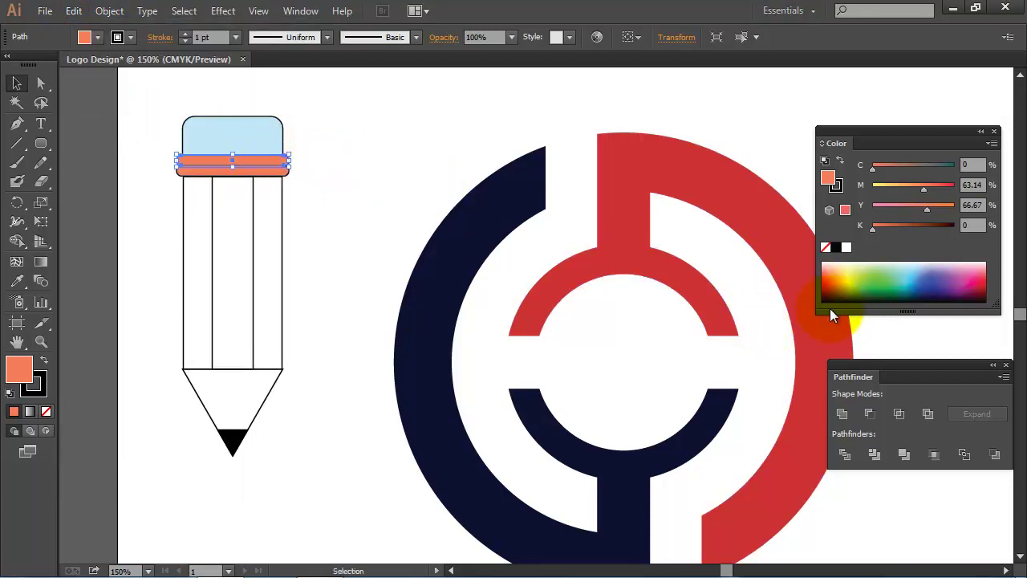
click(832, 278)
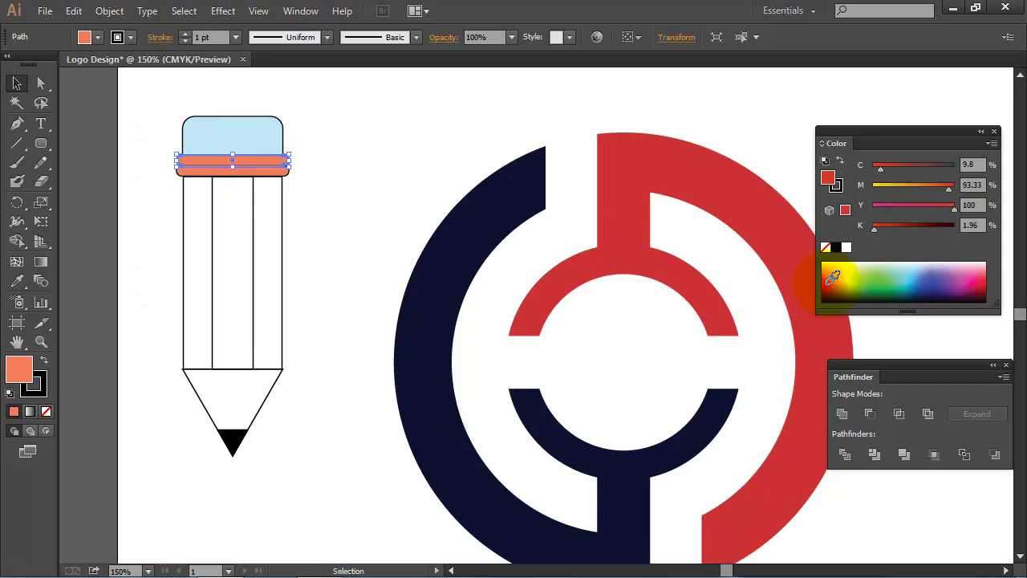
click(381, 169)
Step: Fill the pencil body blue
key(slash)
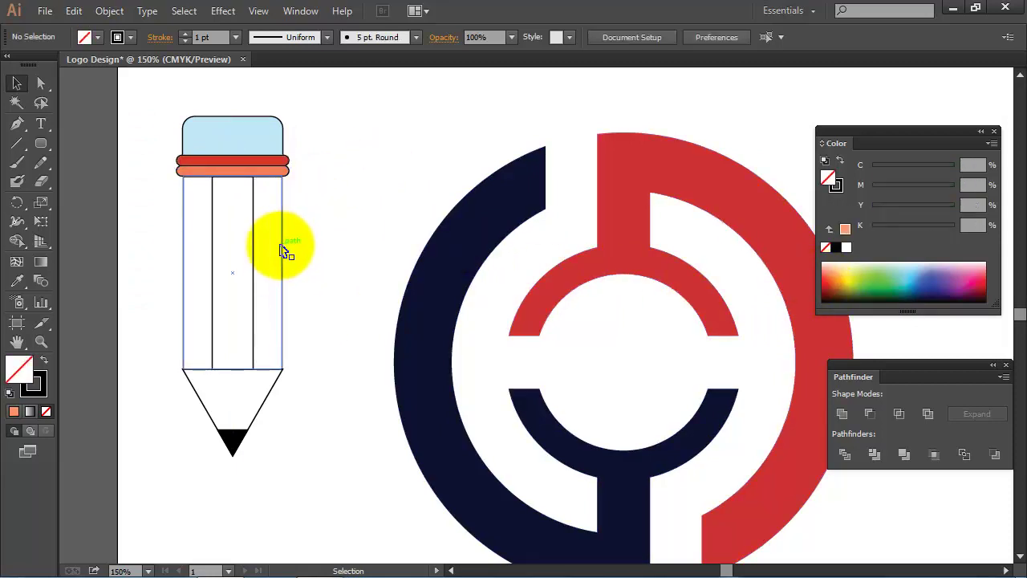
click(281, 249)
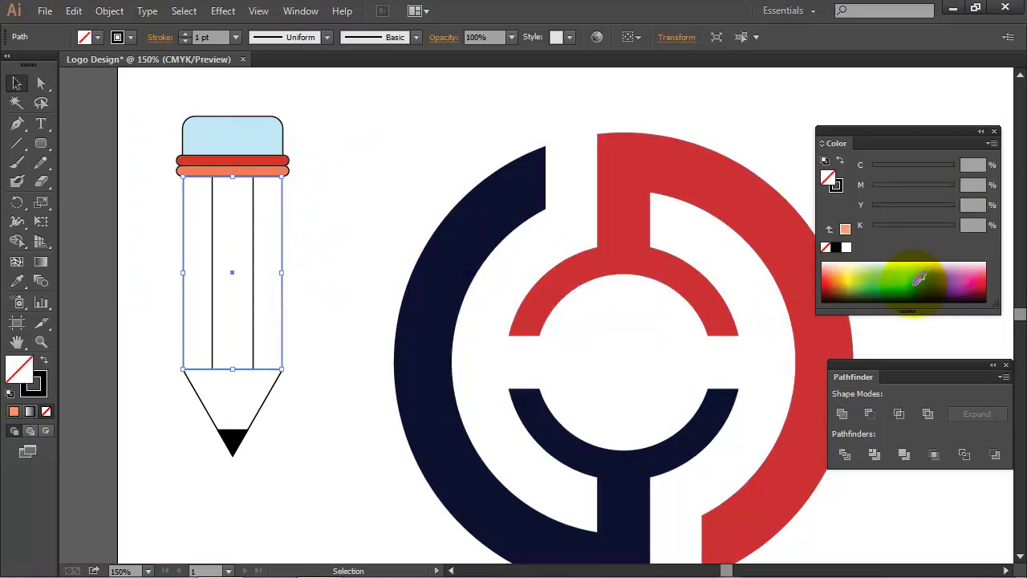
click(919, 279)
click(381, 200)
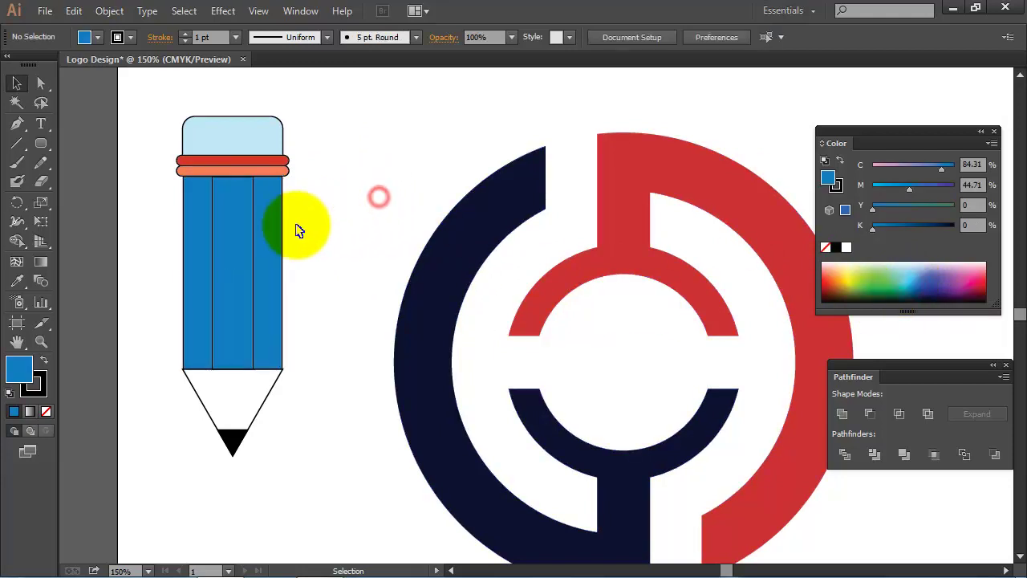
Step: Fill the pencil's middle stripe yellow, then select the whole pencil
click(255, 243)
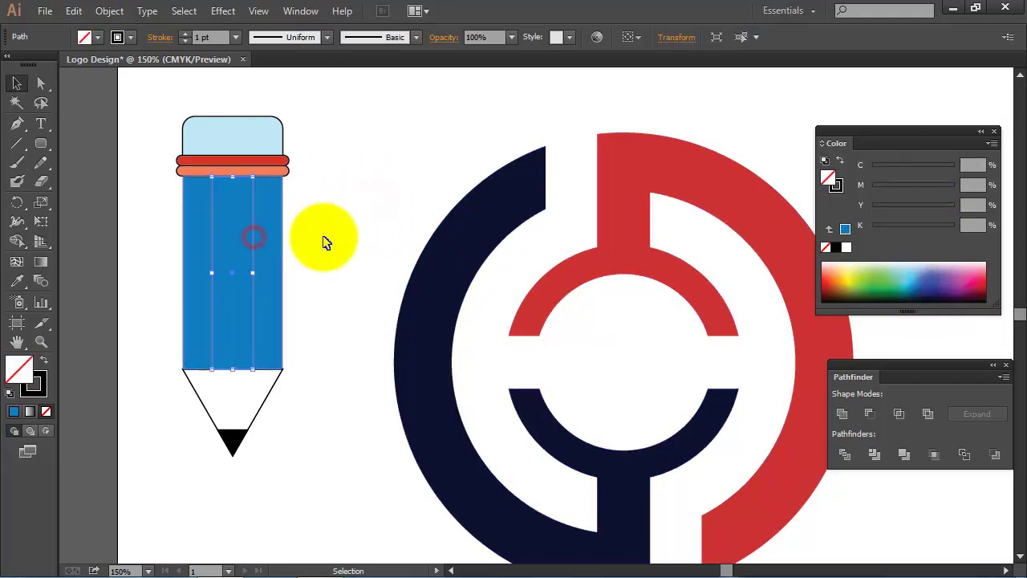
click(851, 270)
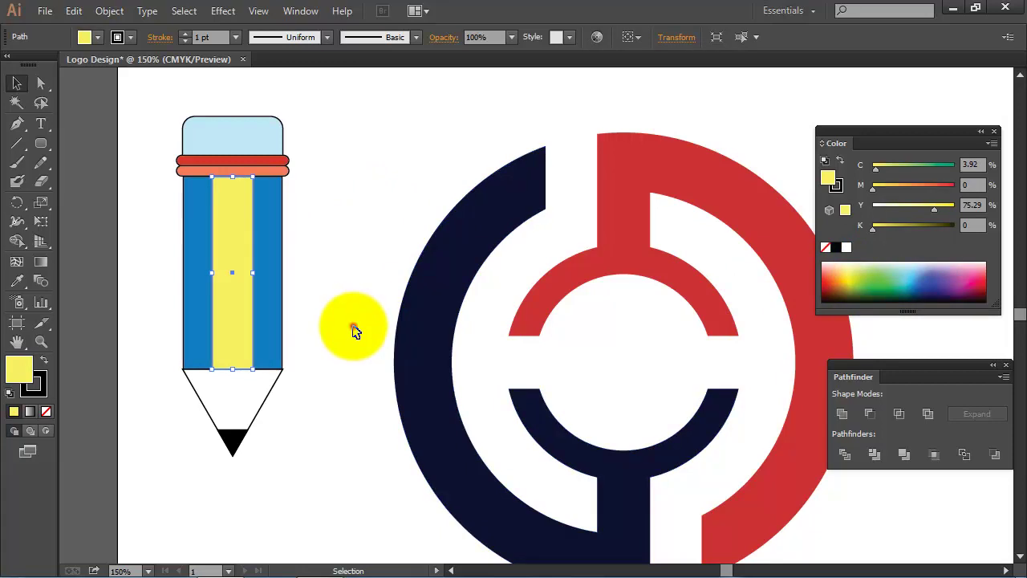
click(356, 322)
mouse_move(160, 123)
mouse_down()
mouse_move(282, 321)
mouse_move(312, 472)
mouse_up()
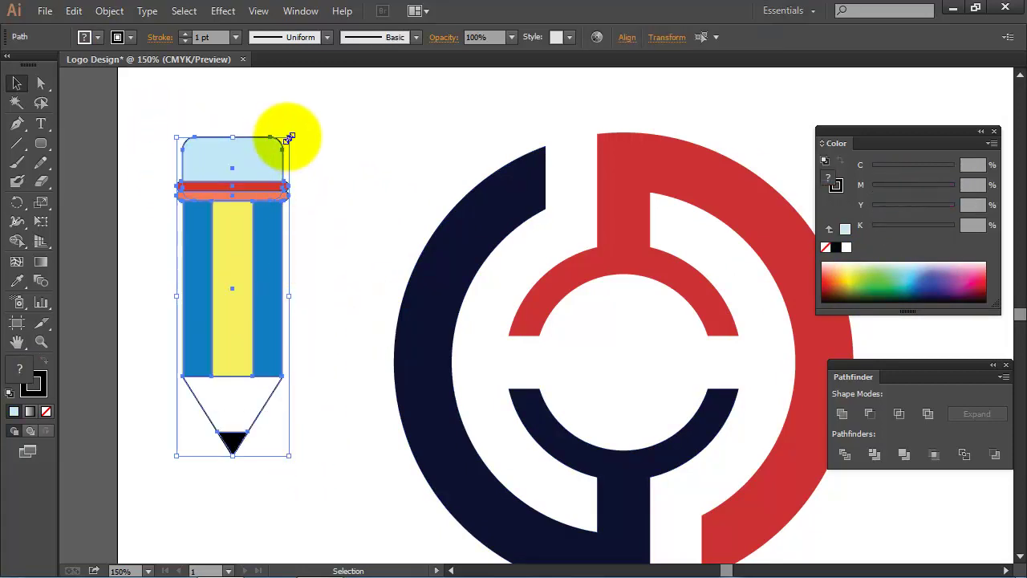
Step: Shrink the pencil, centre it in the logo's inner circle and tilt it about 45°
mouse_move(287, 140)
mouse_down()
mouse_move(268, 256)
mouse_move(271, 236)
mouse_up()
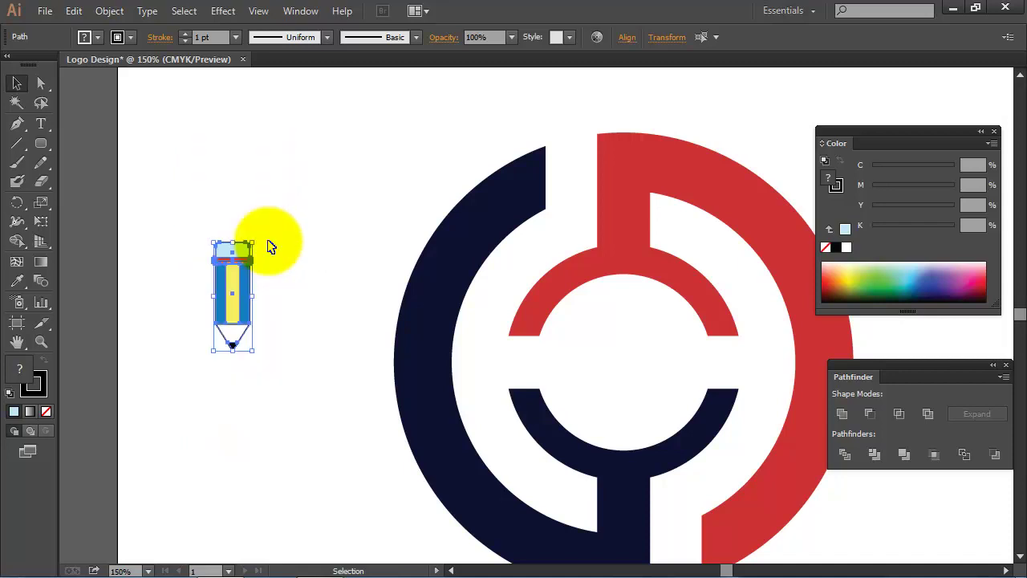
drag(240, 292, 623, 366)
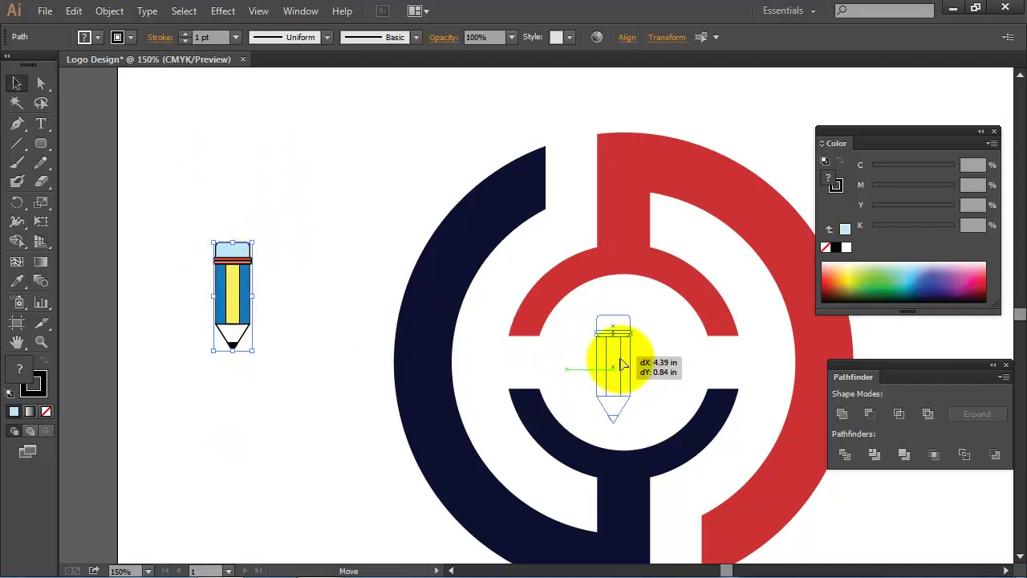
drag(623, 366, 616, 363)
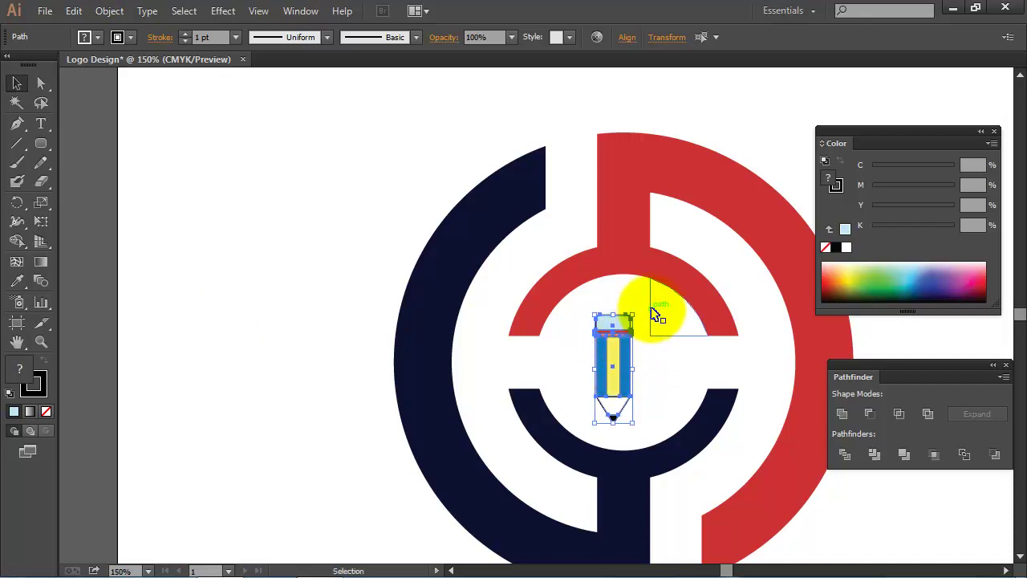
drag(639, 310, 664, 354)
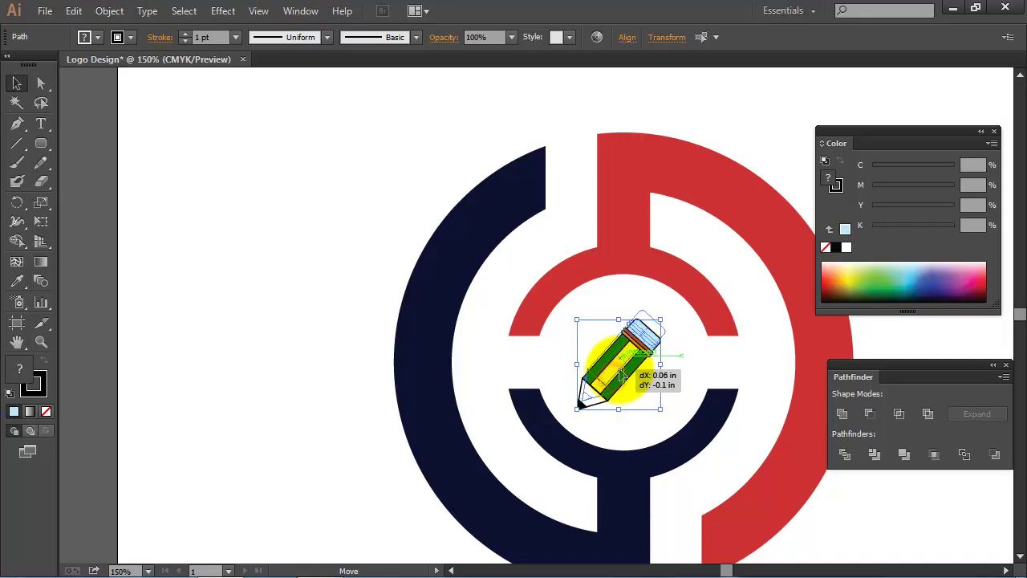
drag(615, 383, 621, 375)
click(314, 291)
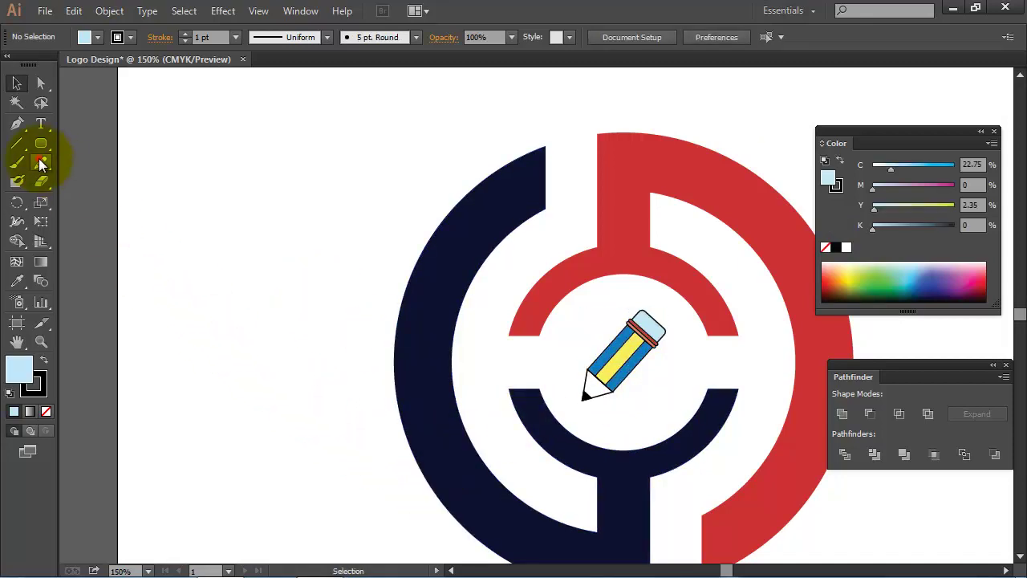
Step: Draw a freehand scribble line trailing from the pencil's black tip
drag(39, 159, 115, 163)
click(117, 162)
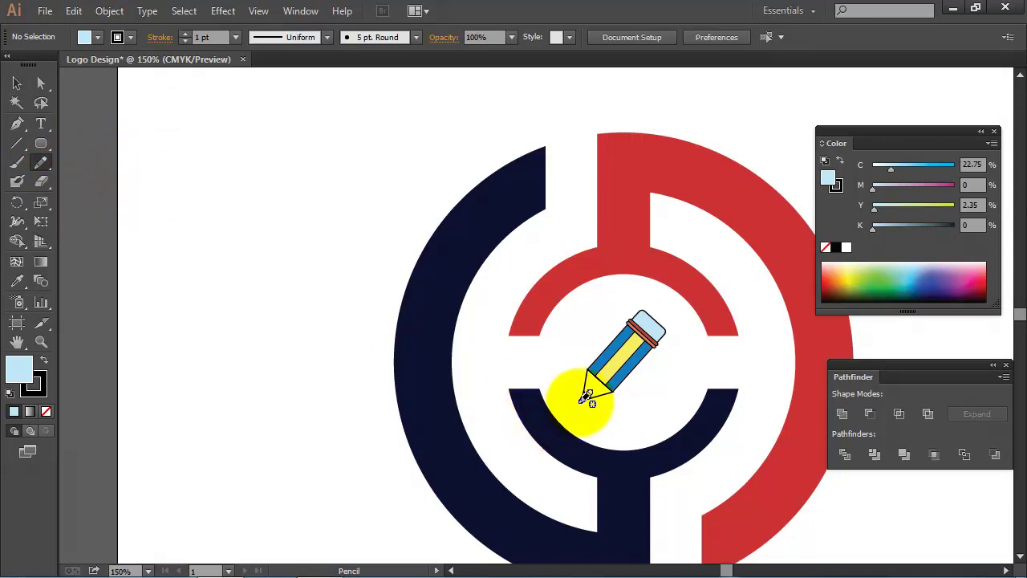
drag(589, 396, 632, 418)
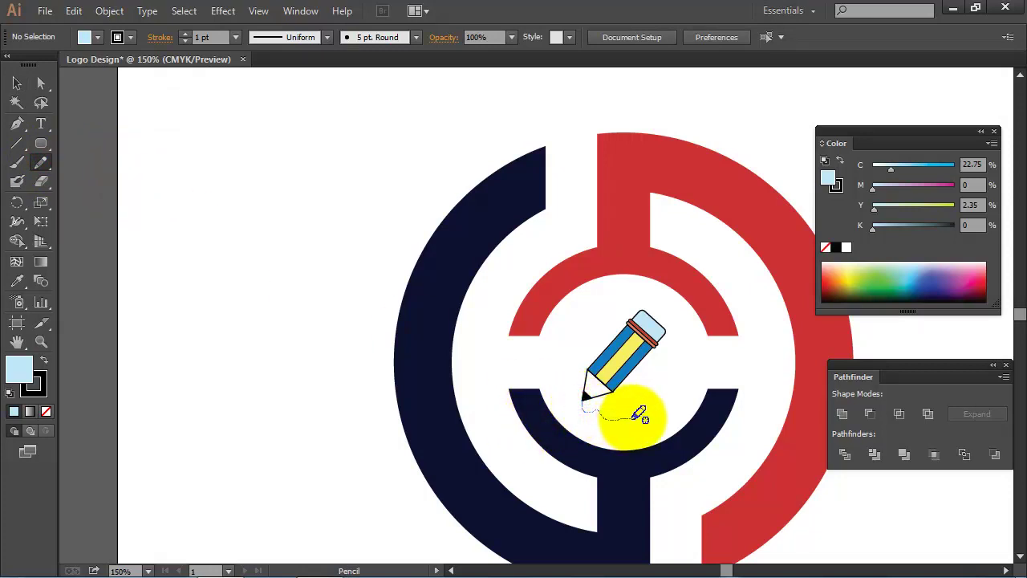
Step: Deselect the artwork and close the Color and Pathfinder panels
click(17, 83)
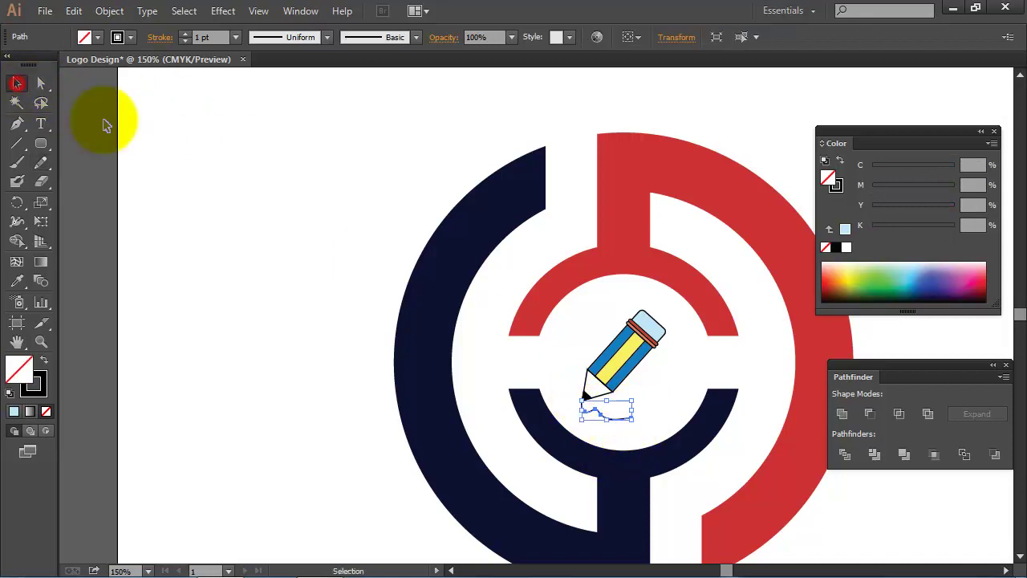
click(294, 153)
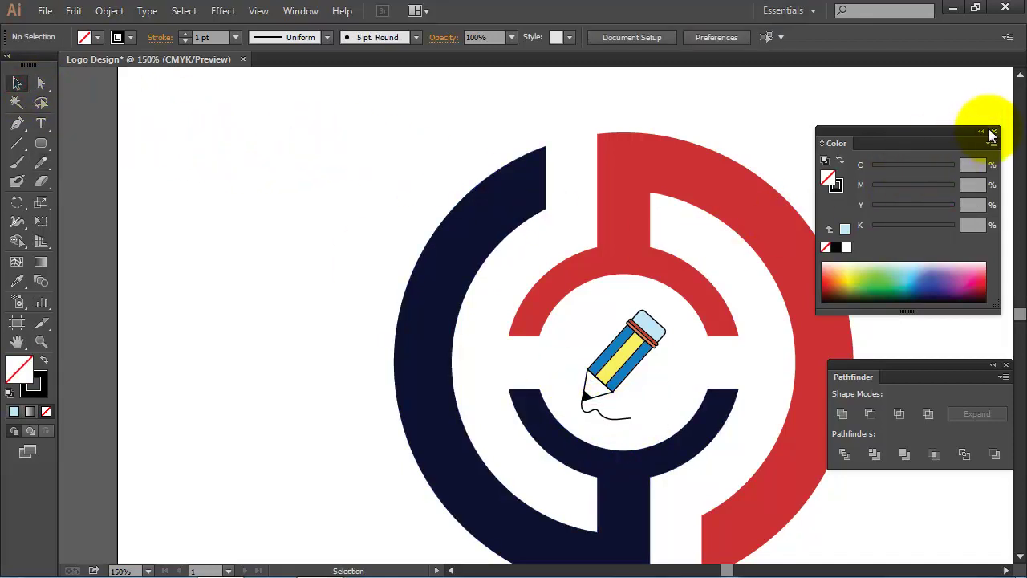
click(995, 132)
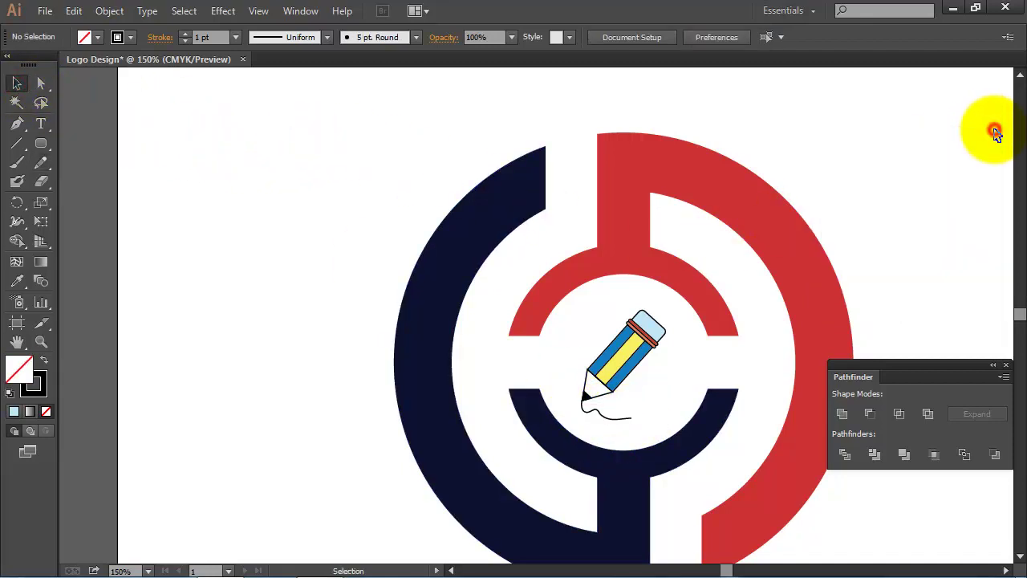
click(1008, 366)
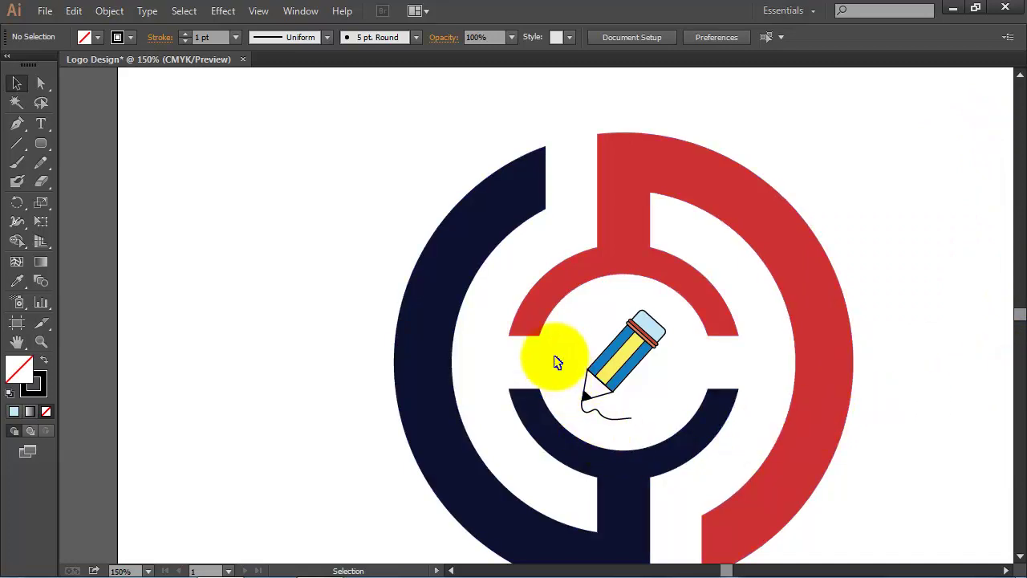
click(259, 12)
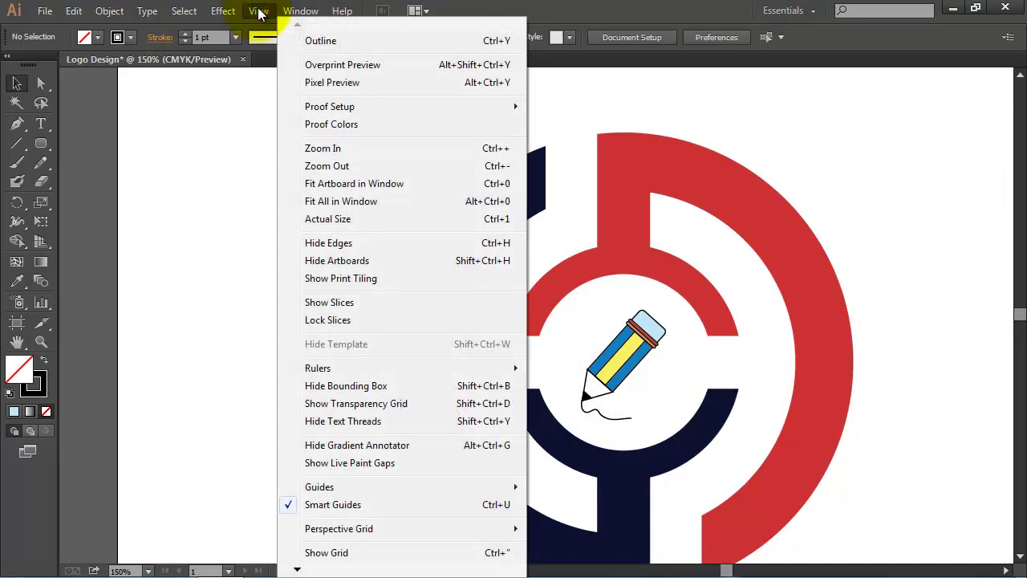
Step: View the artboard at actual size, select all logo parts and group them
click(333, 218)
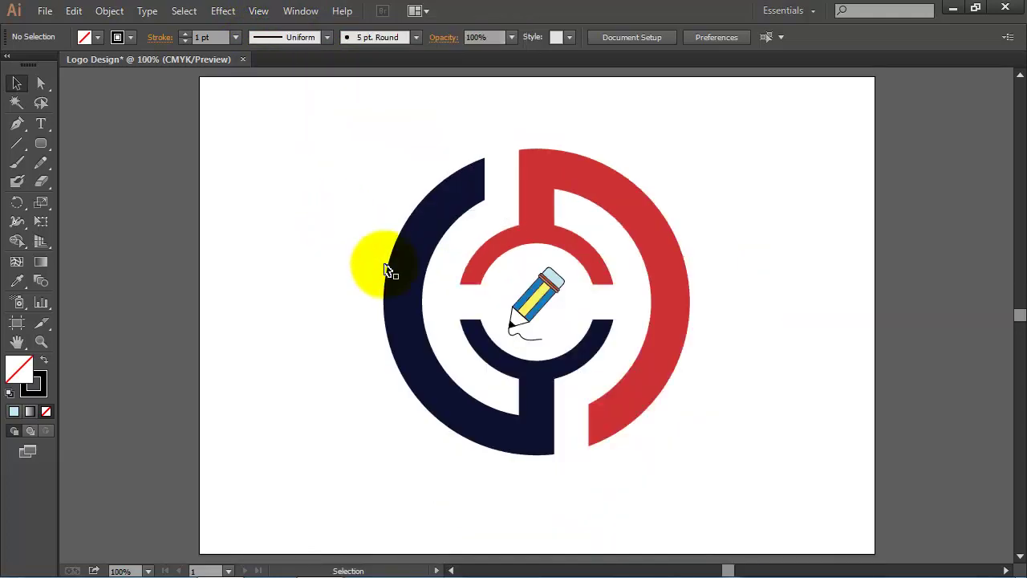
click(16, 83)
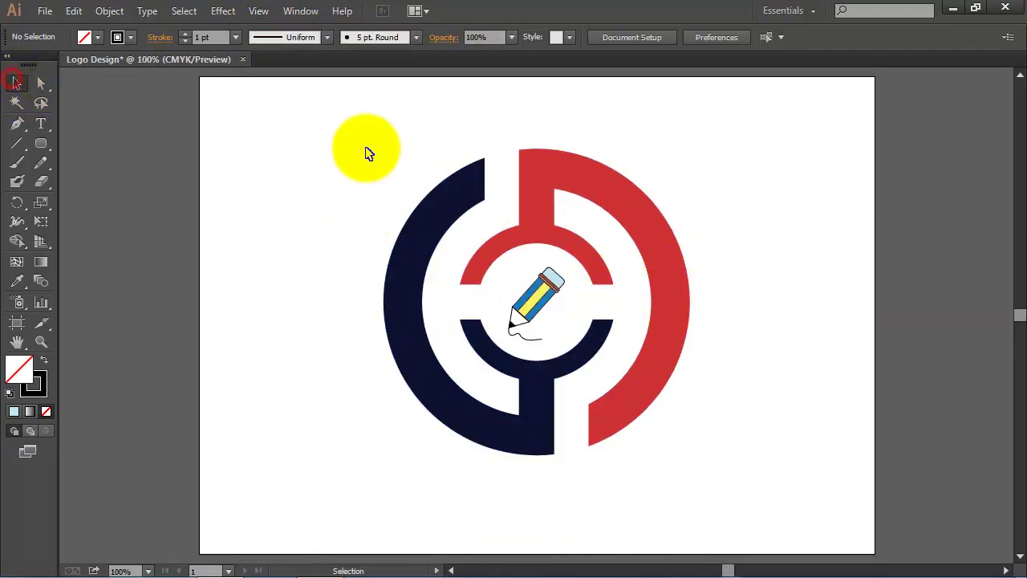
drag(344, 133, 706, 495)
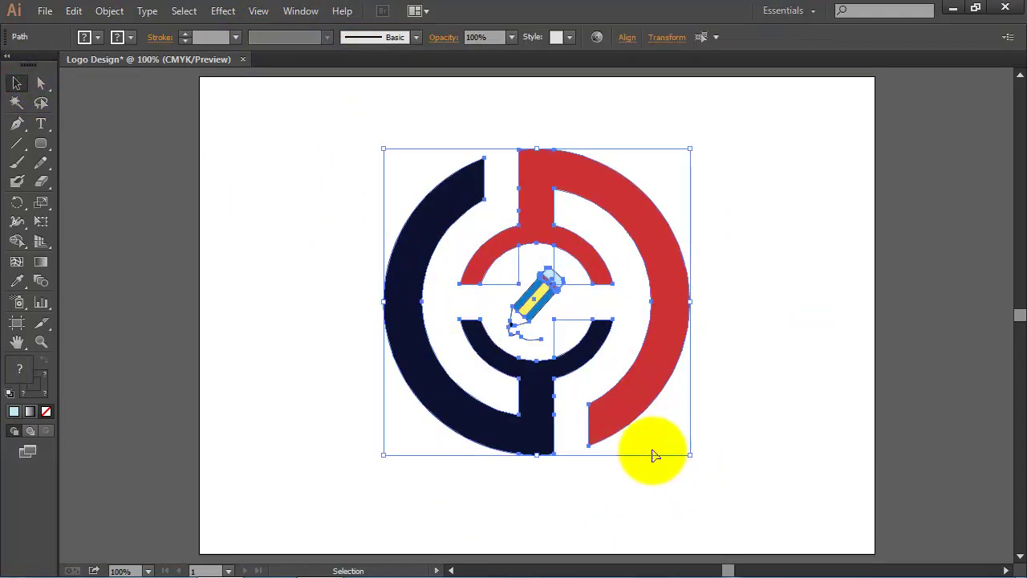
click(109, 11)
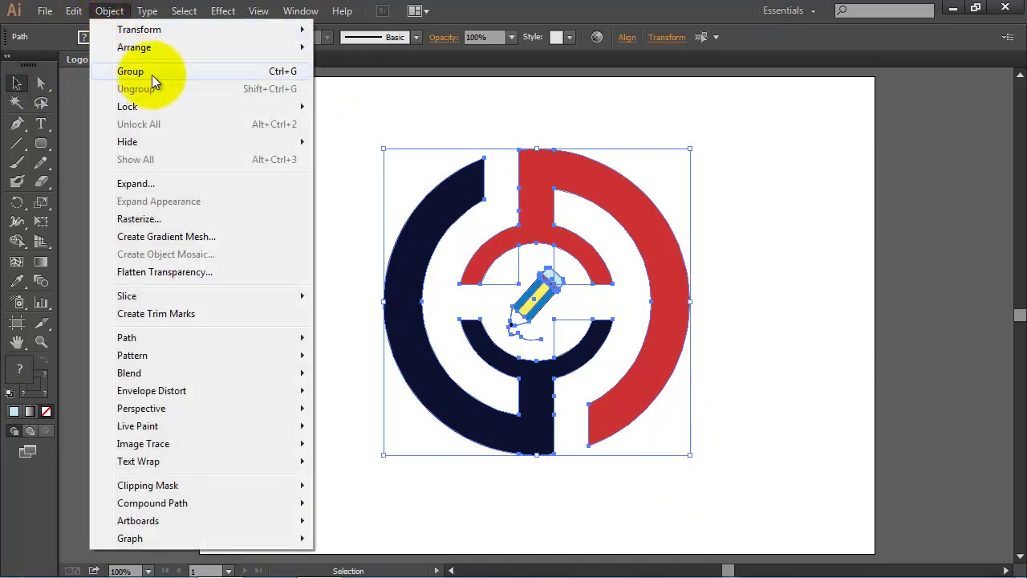
click(130, 71)
key(shift+ctrl+F9)
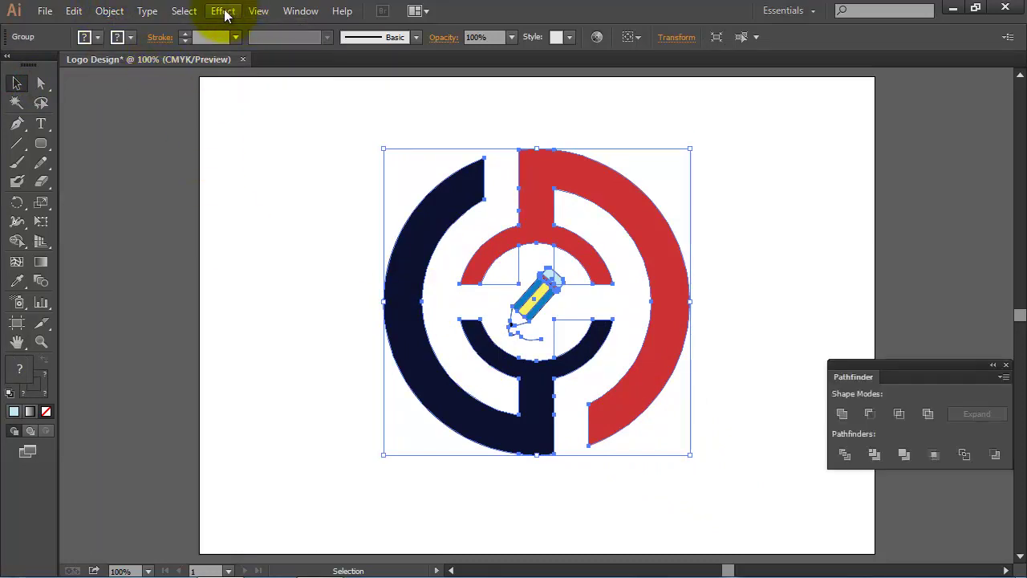
Step: Apply a Multiply drop shadow at 50% opacity to the logo group
click(223, 11)
mouse_move(244, 193)
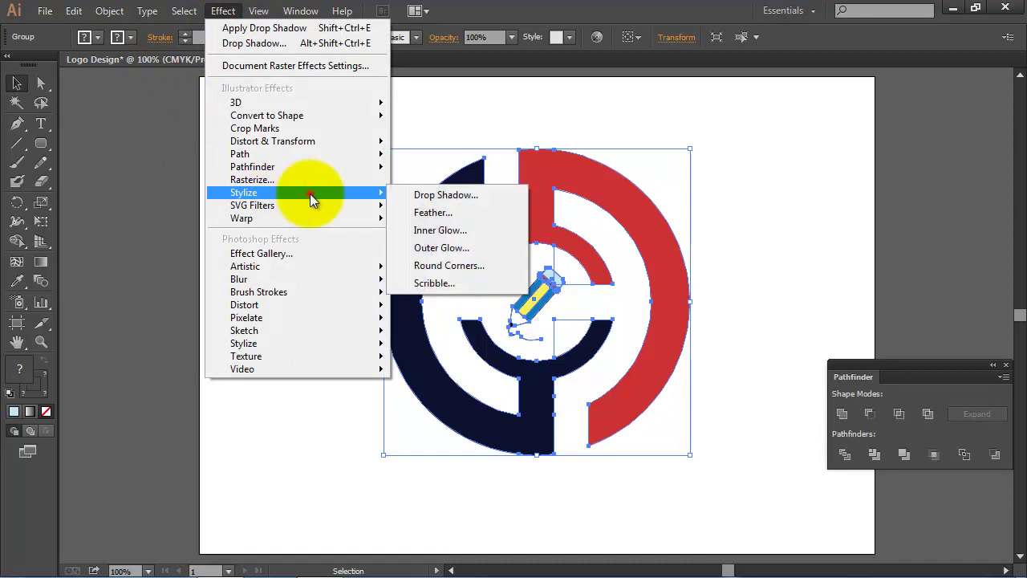
click(464, 198)
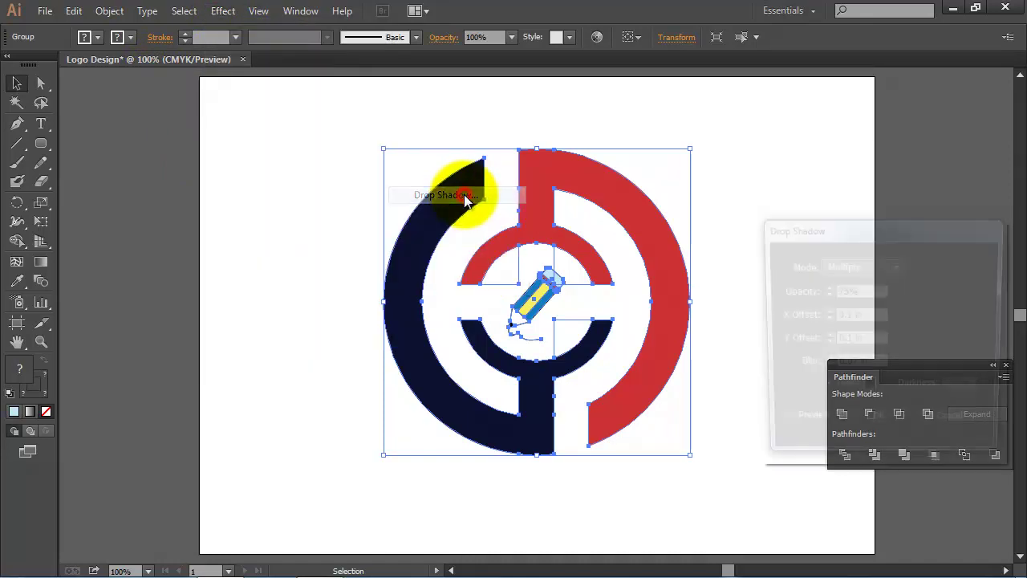
click(887, 268)
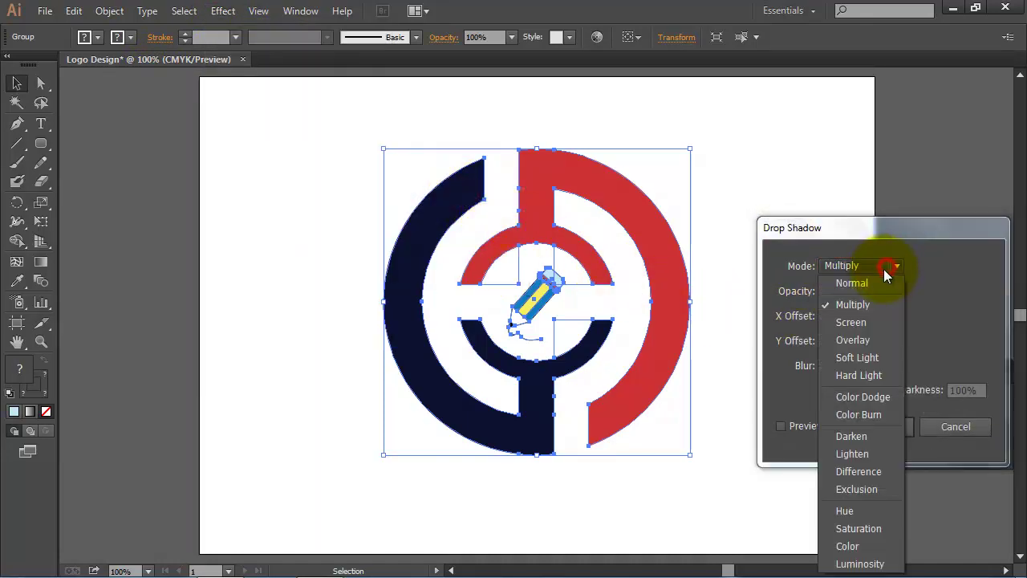
click(857, 301)
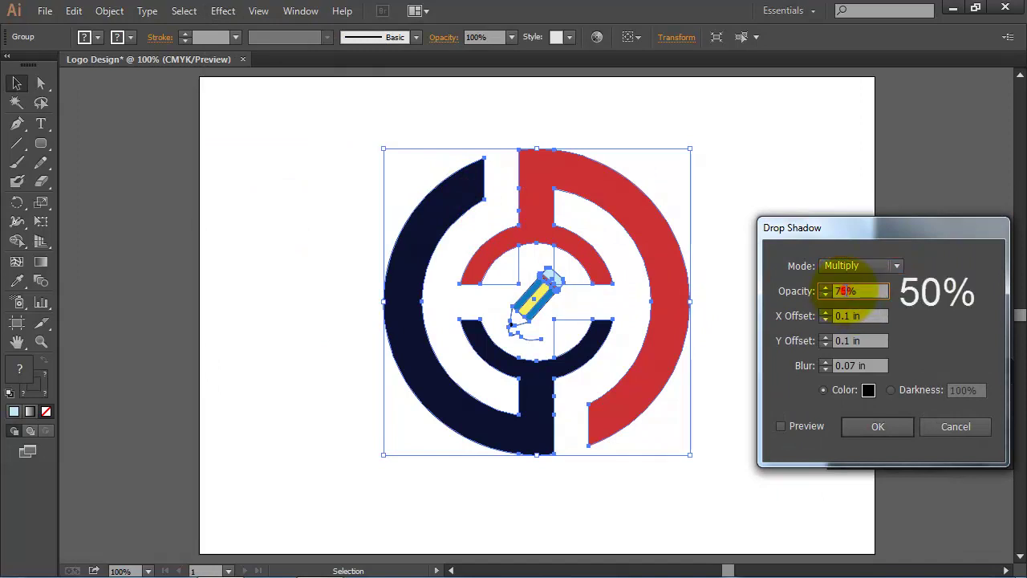
text(50)
click(781, 426)
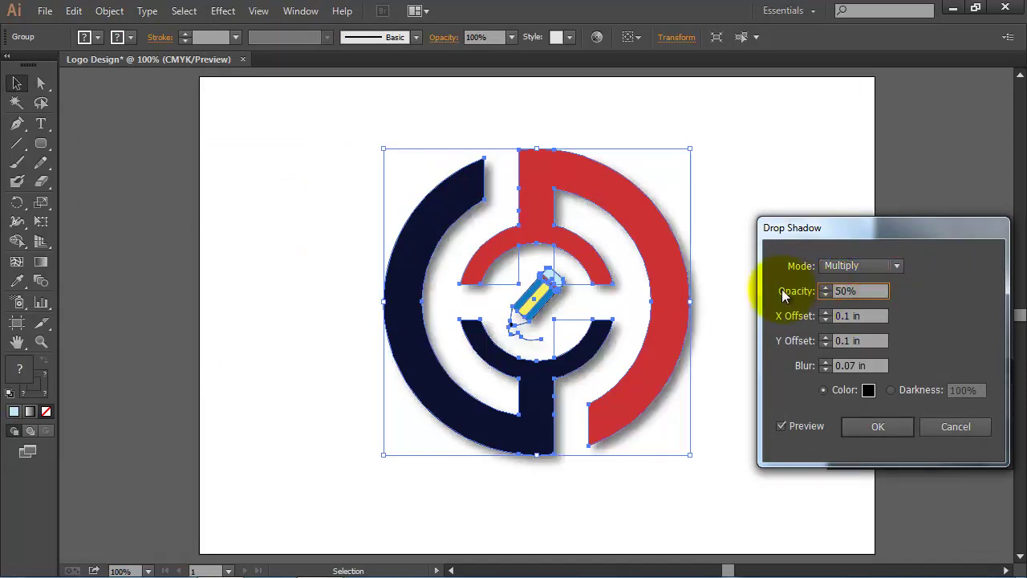
click(793, 427)
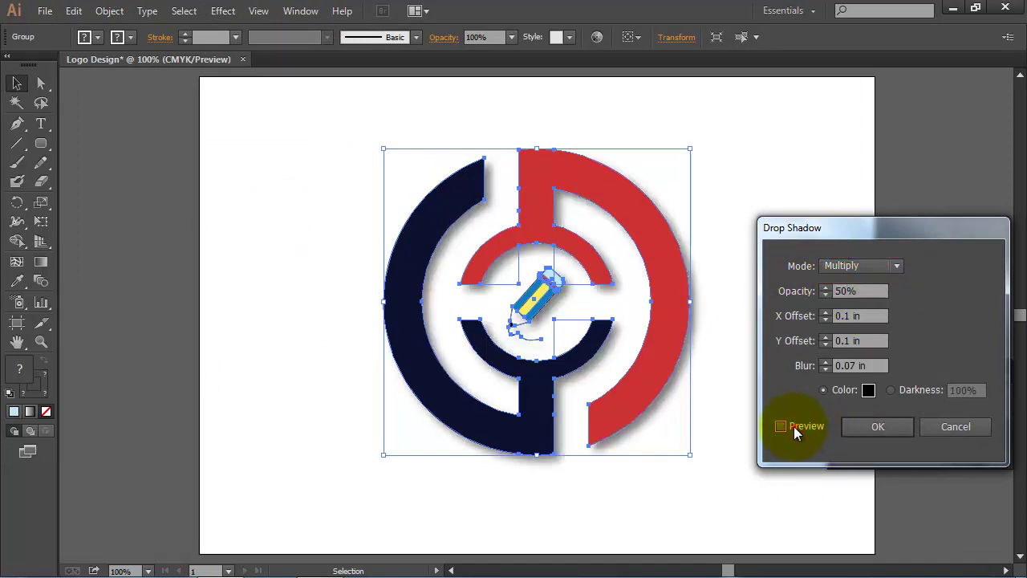
click(894, 426)
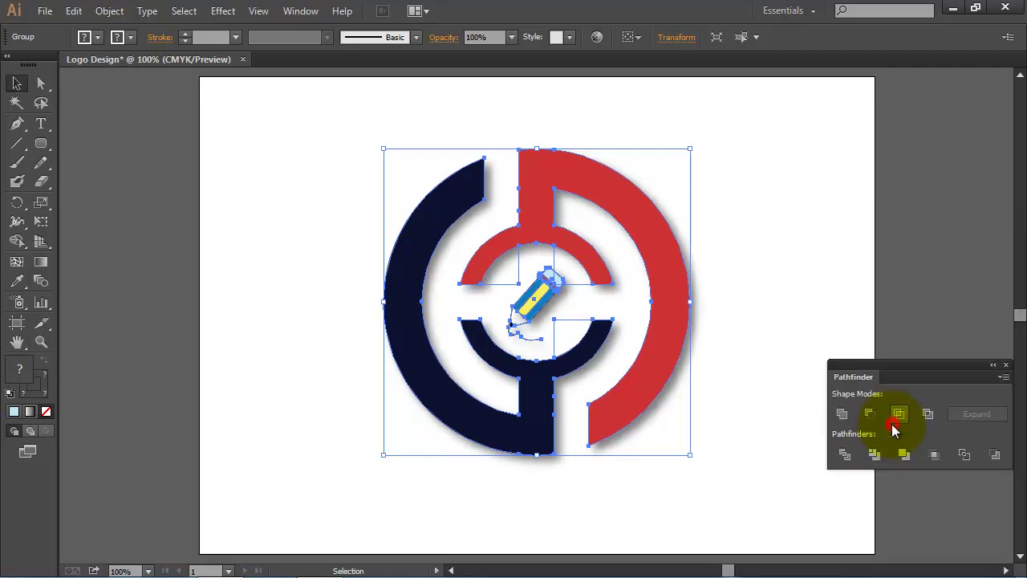
Step: Export the logo to the Desktop in PNG format as Logo Design
click(45, 11)
click(74, 313)
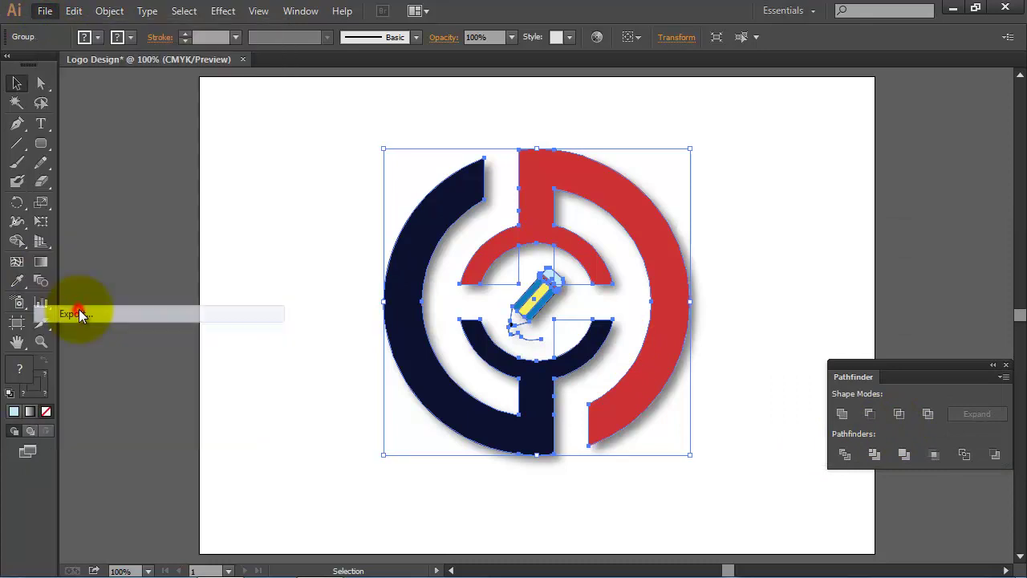
click(234, 121)
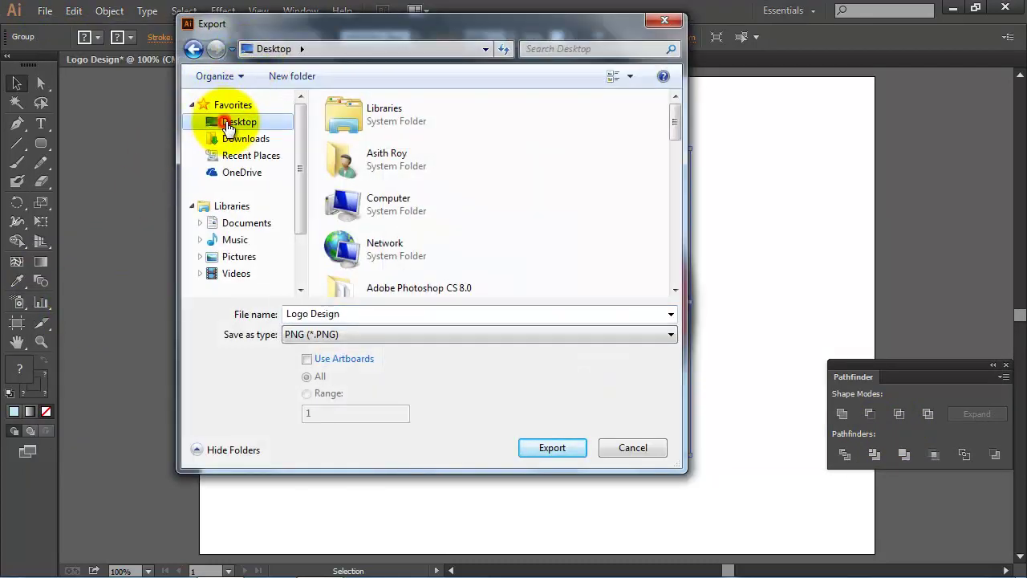
click(379, 334)
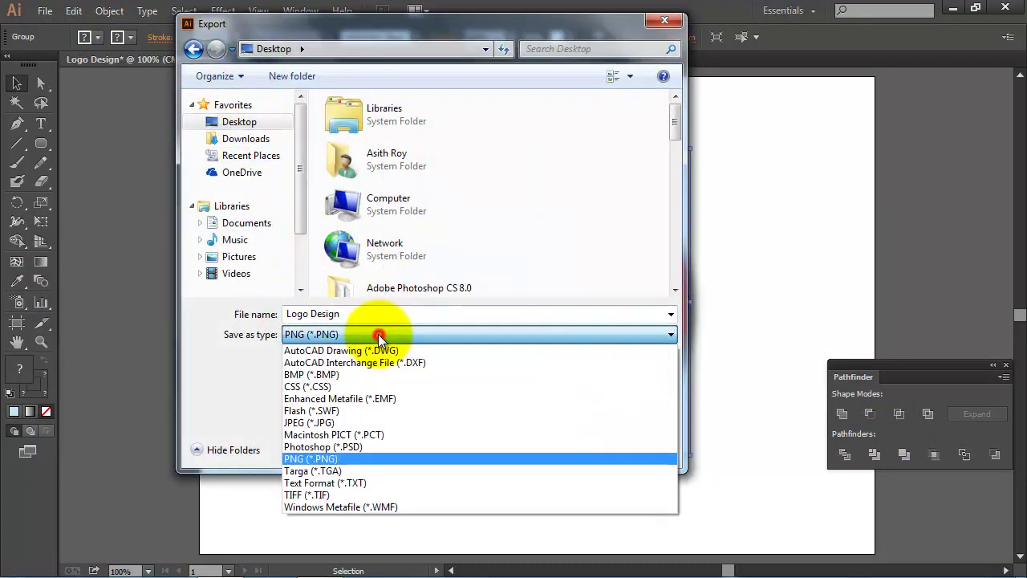
click(311, 458)
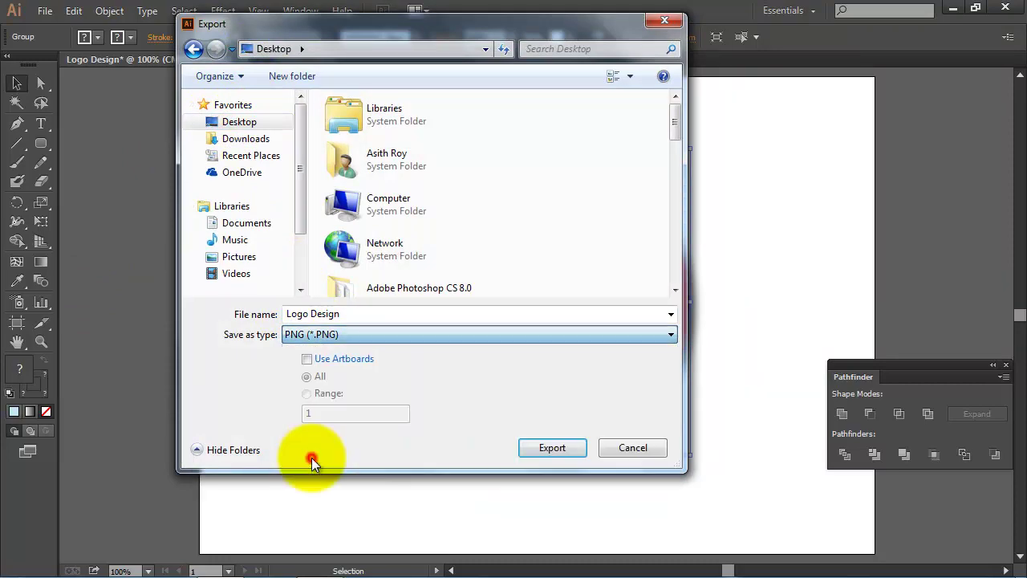
click(558, 447)
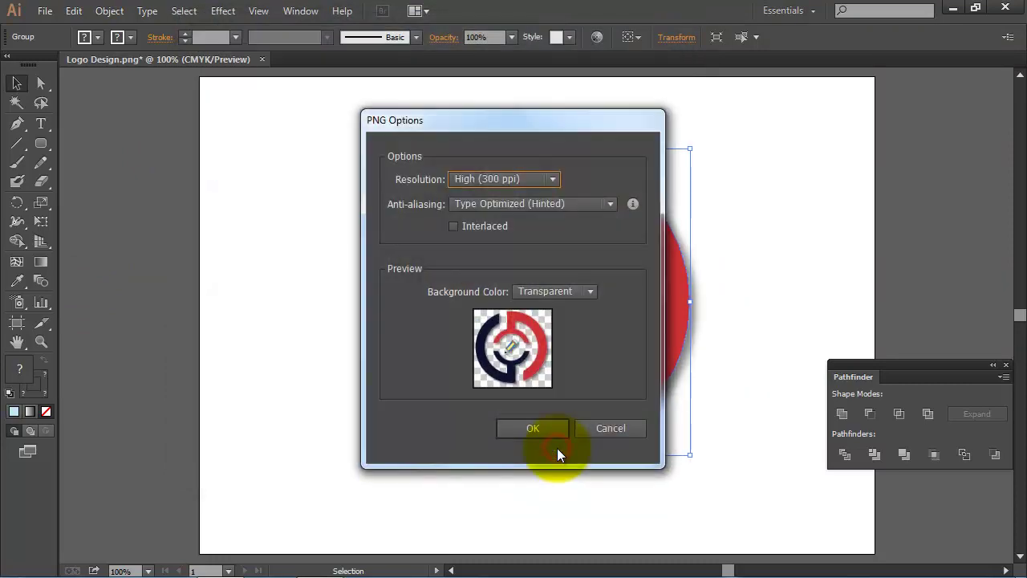
Step: Confirm PNG Options with High (300 ppi) and a transparent background, then deselect the artwork
click(552, 180)
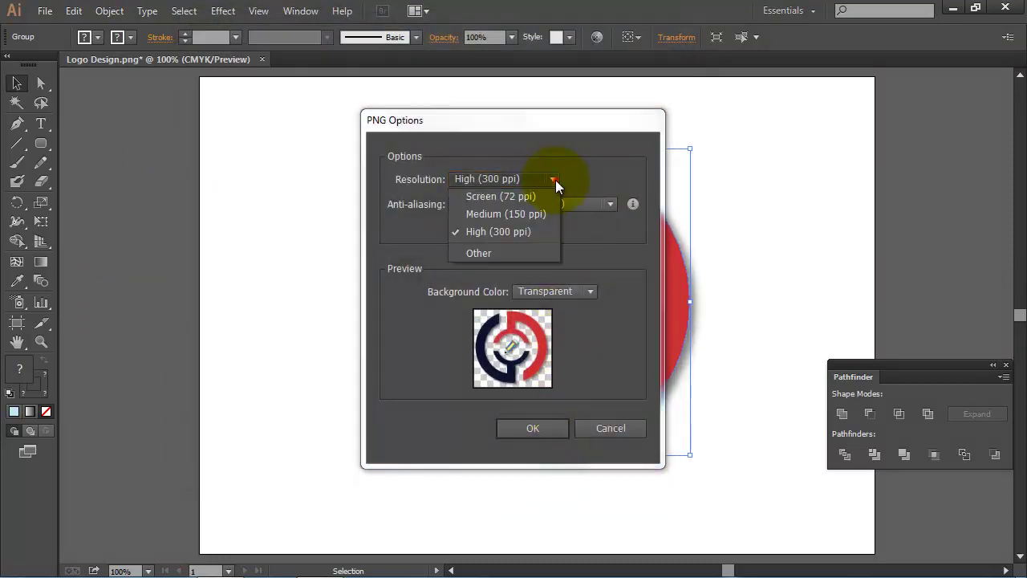
click(476, 232)
click(593, 291)
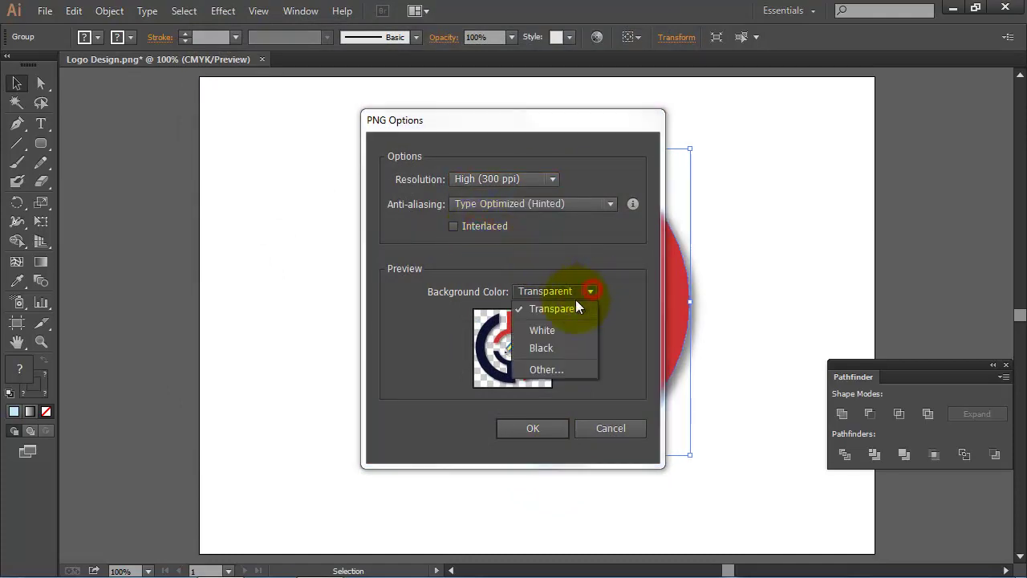
click(543, 309)
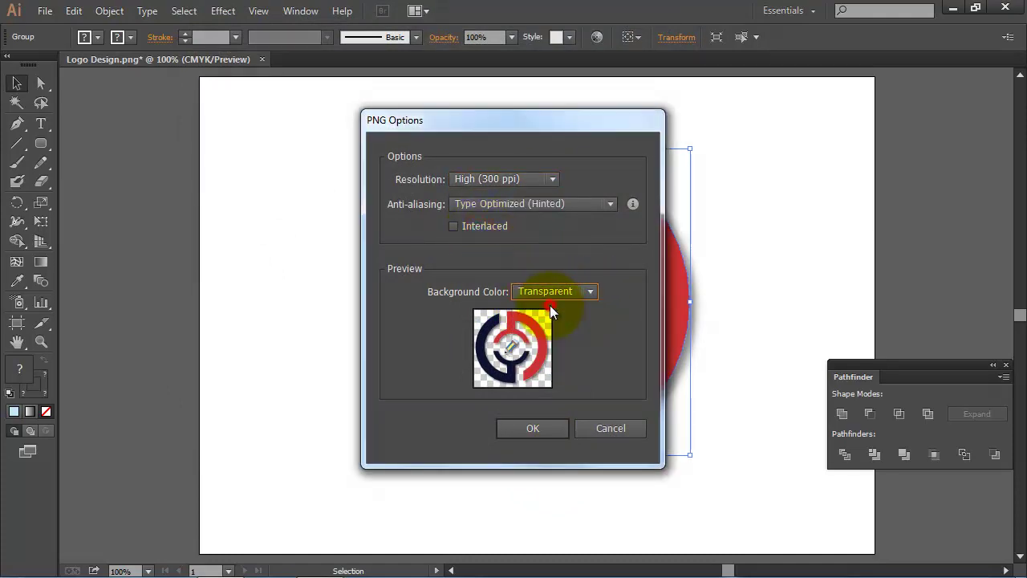
click(522, 428)
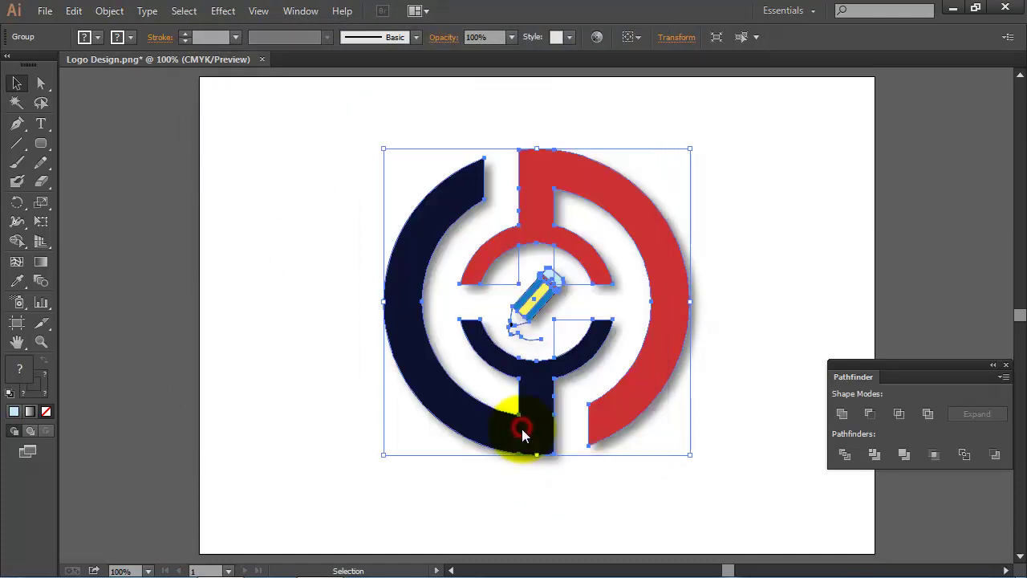
click(706, 497)
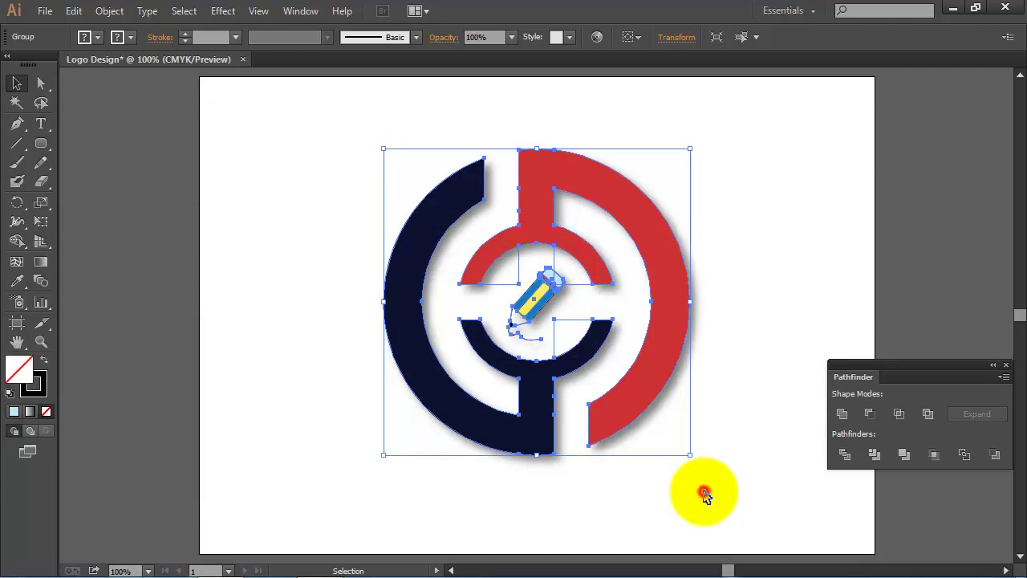
Step: Close the Pathfinder panel and zoom the finished shadowed logo to 150%
click(1008, 365)
key(ctrl+plus)
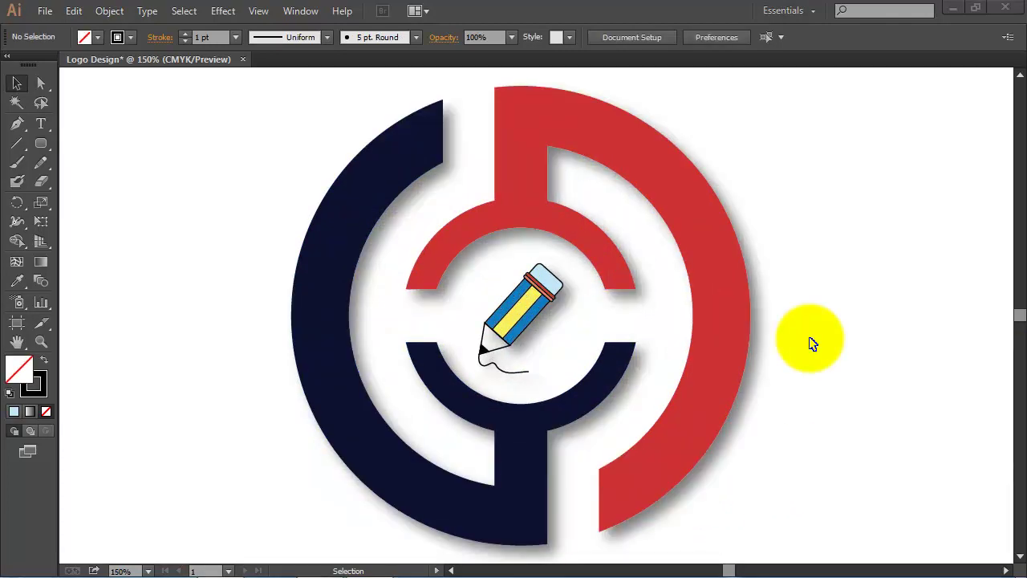